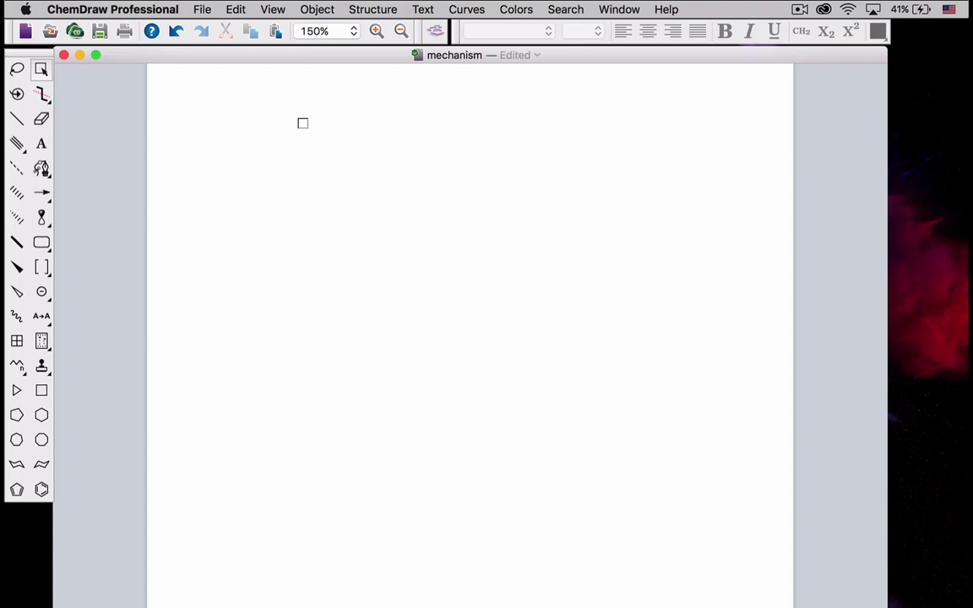
Review the document settings for layout, drawing, text captions and atom labels, and leave them without making changes.
{"action": "left_click", "coordinate": [206, 8]}
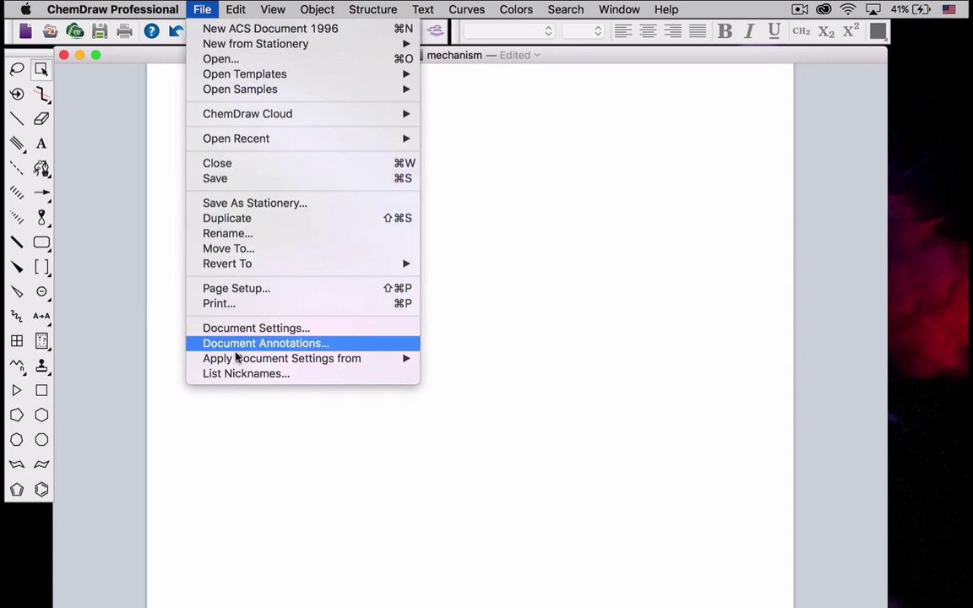
{"action": "mouse_move", "coordinate": [238, 359]}
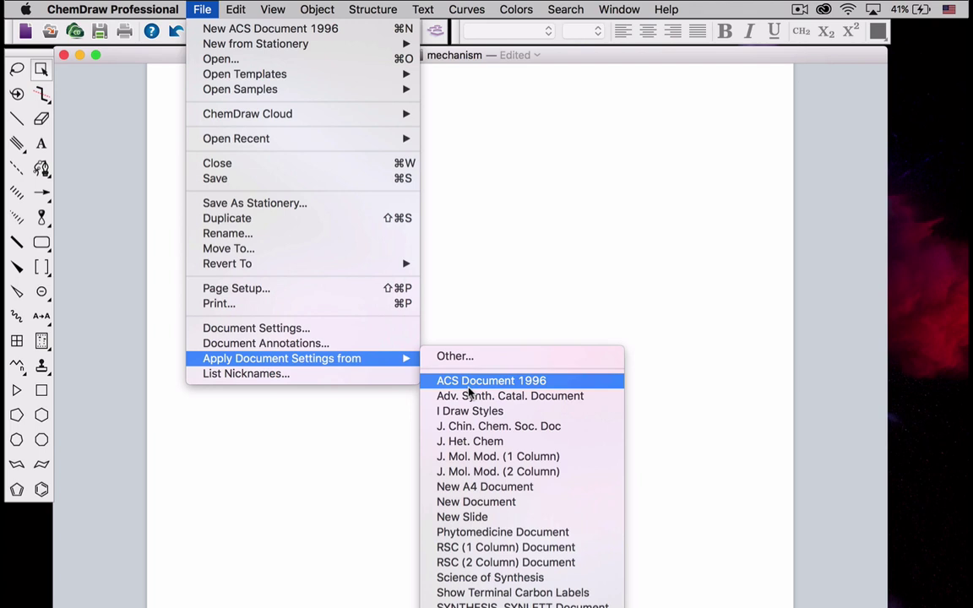
{"action": "left_click", "coordinate": [285, 330]}
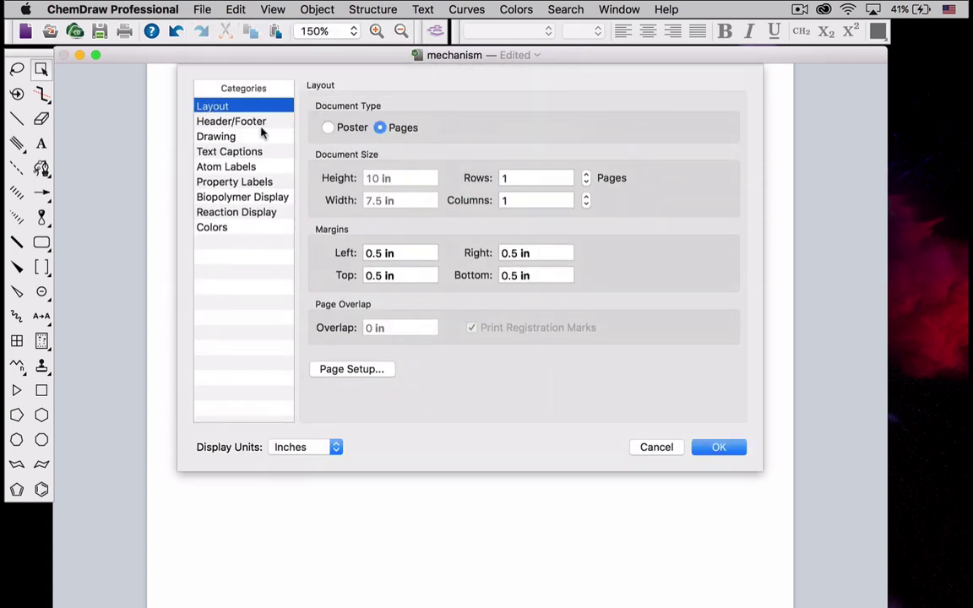
{"action": "left_click", "coordinate": [230, 137]}
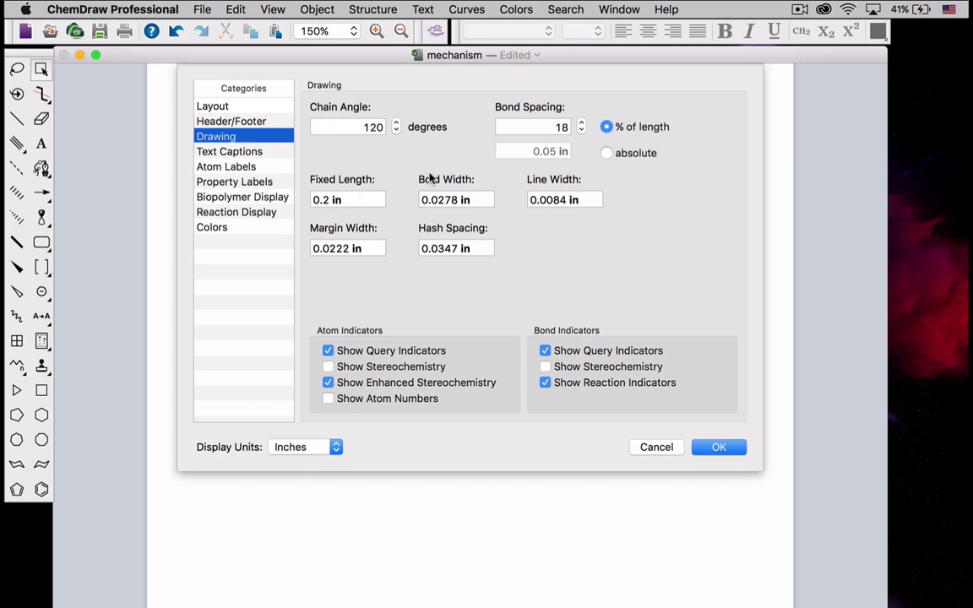
{"action": "left_click", "coordinate": [255, 150]}
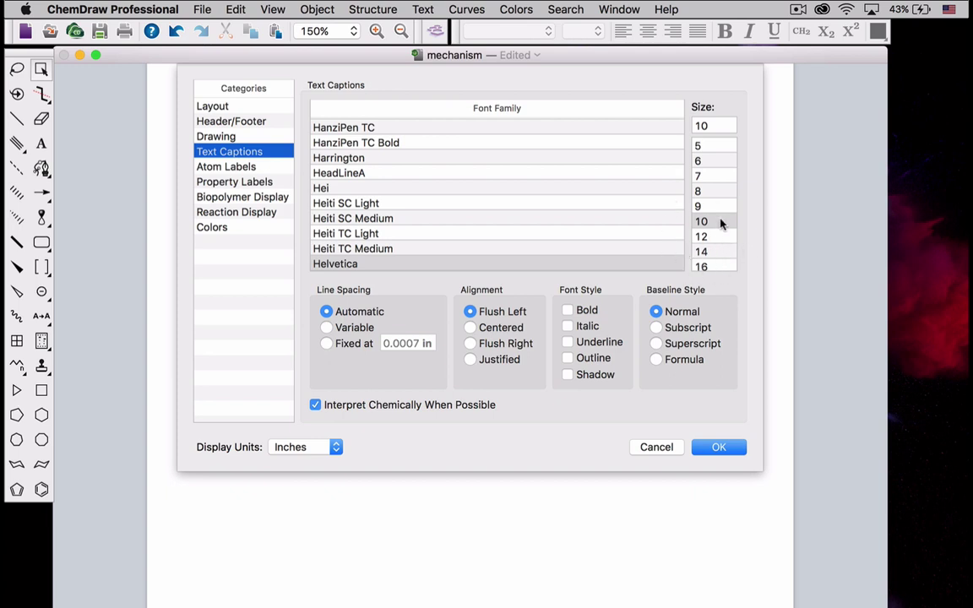
{"action": "left_click", "coordinate": [241, 137]}
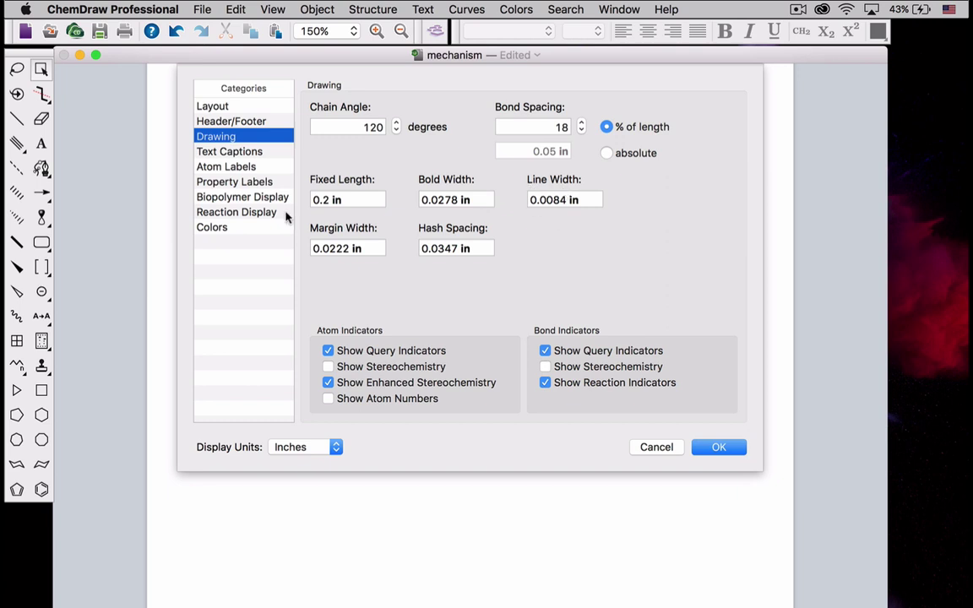
{"action": "left_click", "coordinate": [225, 167]}
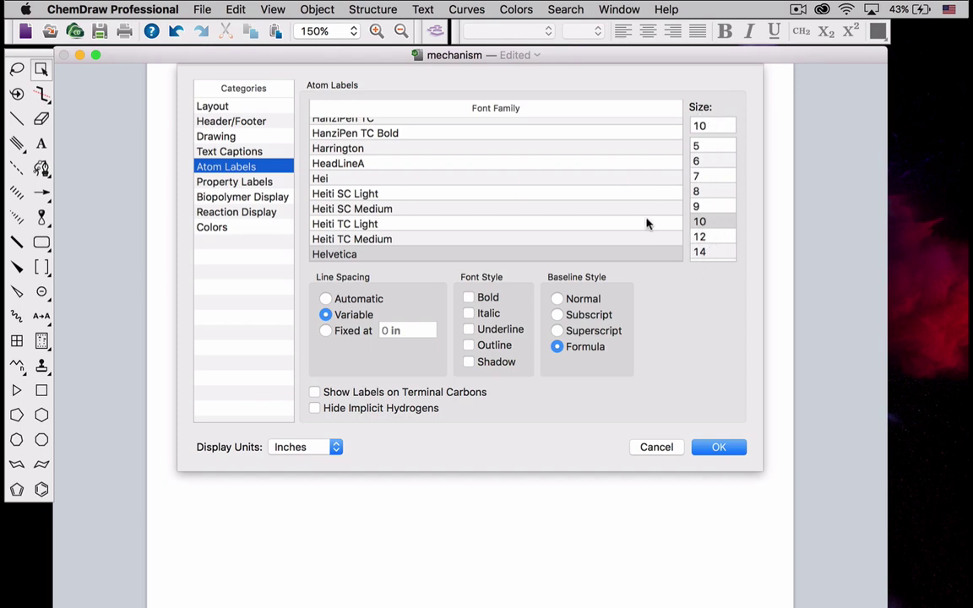
{"action": "left_click", "coordinate": [656, 446]}
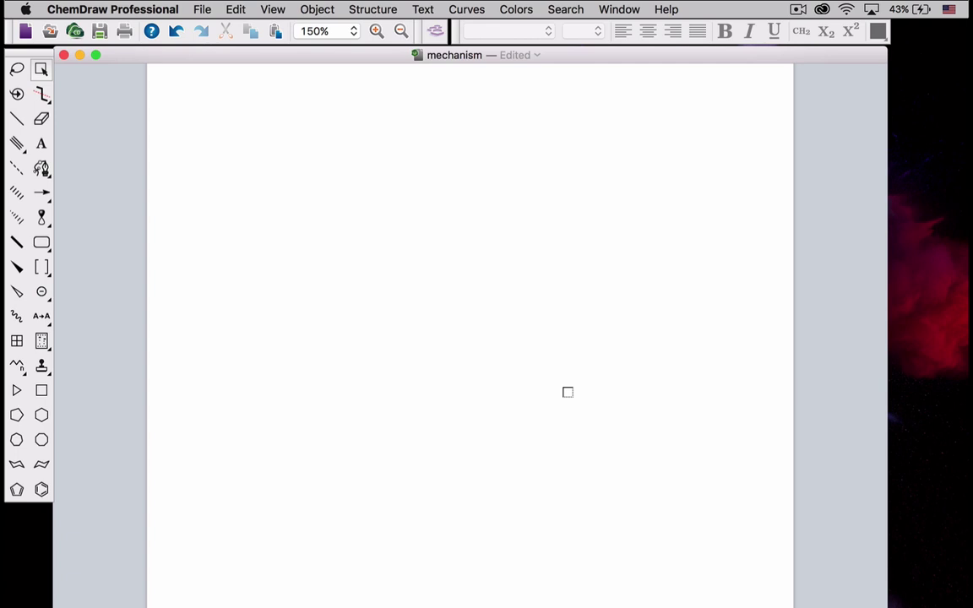
Insert the structure named dimethyl heptanedioate and place it in the upper-left area of the page.
{"action": "left_click", "coordinate": [382, 9]}
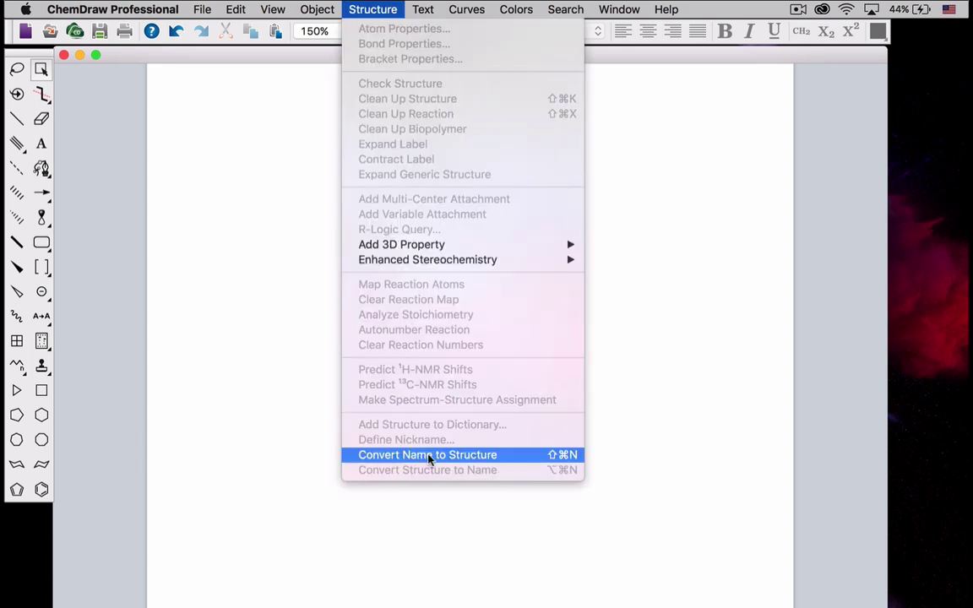
{"action": "left_click", "coordinate": [521, 460]}
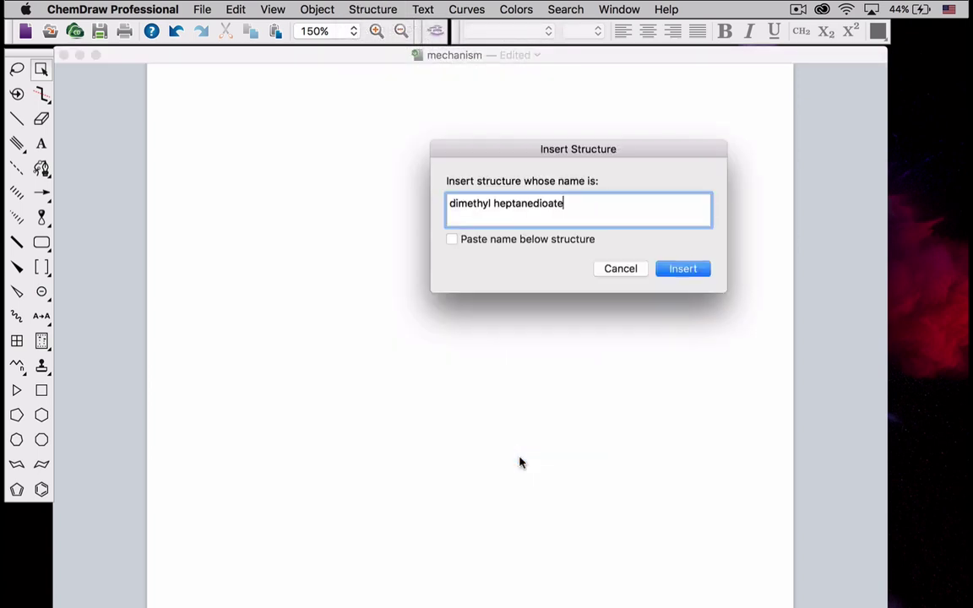
{"action": "key", "text": "Return"}
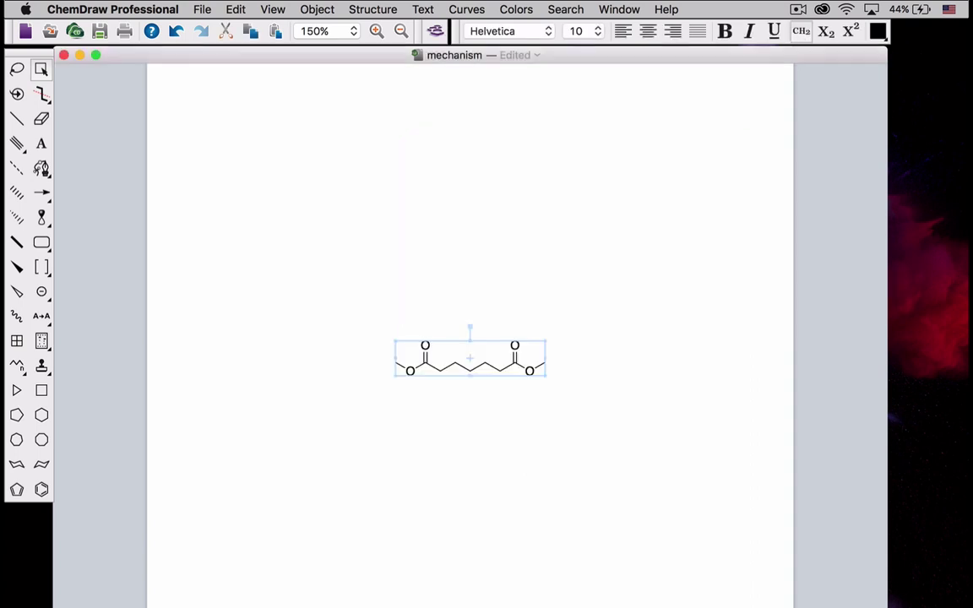
{"action": "left_click_drag", "start_coordinate": [497, 358], "coordinate": [312, 155]}
Detach the palette of arrow styles and park it over the page's upper-right edge, clear of the drawing.
{"action": "left_click", "coordinate": [46, 196]}
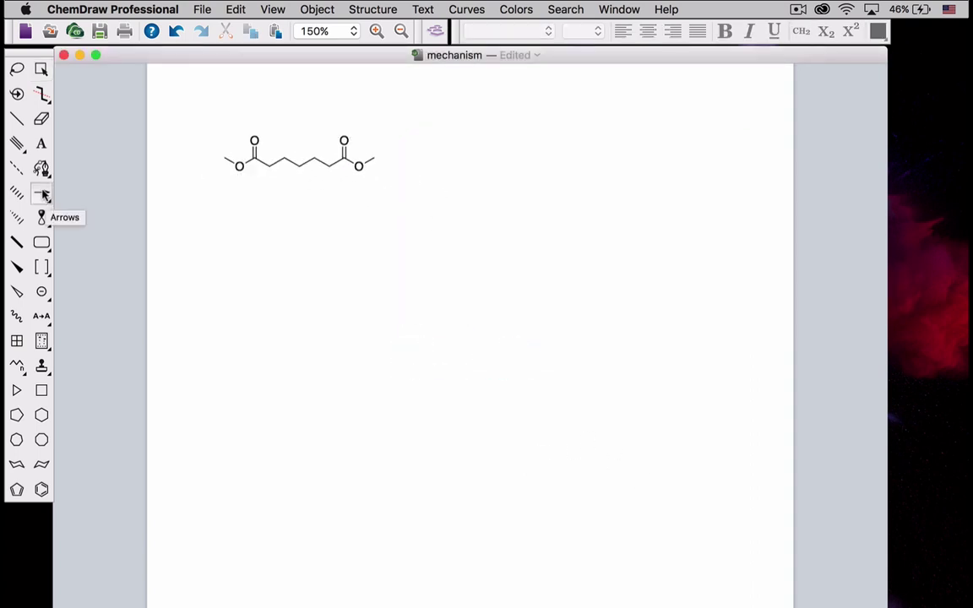
{"action": "left_click", "coordinate": [42, 193]}
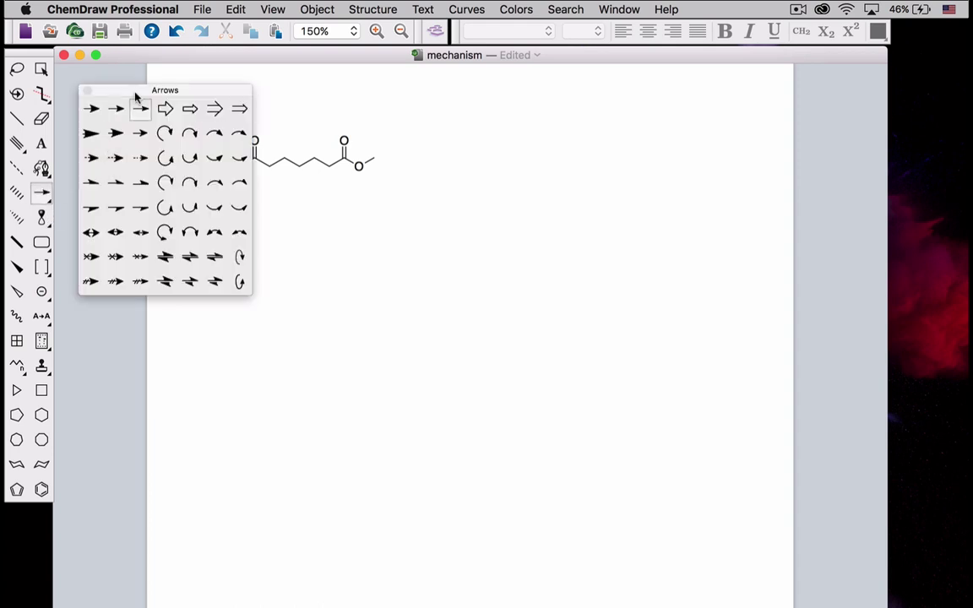
{"action": "left_click_drag", "start_coordinate": [135, 93], "coordinate": [847, 101]}
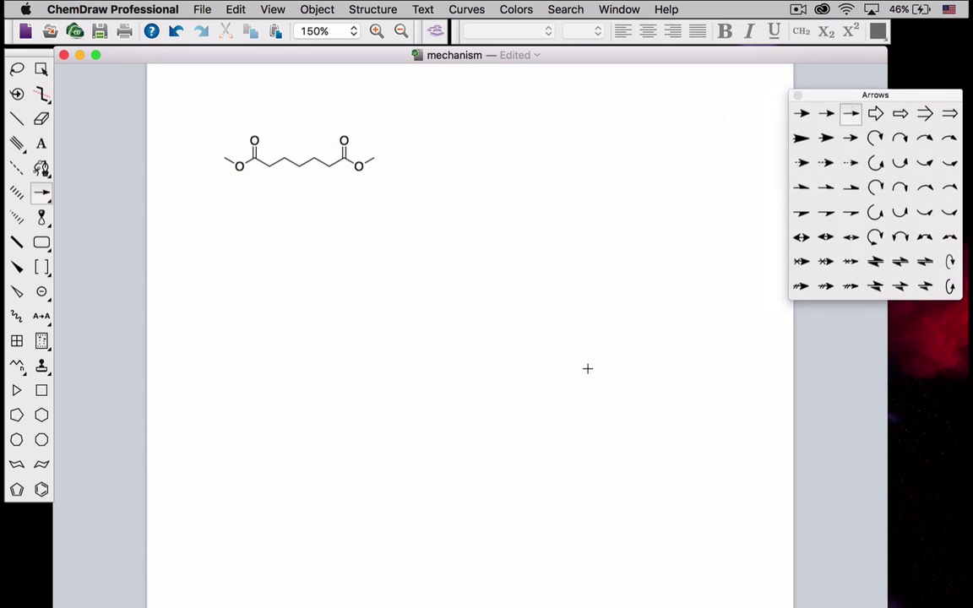
{"action": "left_click_drag", "start_coordinate": [825, 96], "coordinate": [106, 193]}
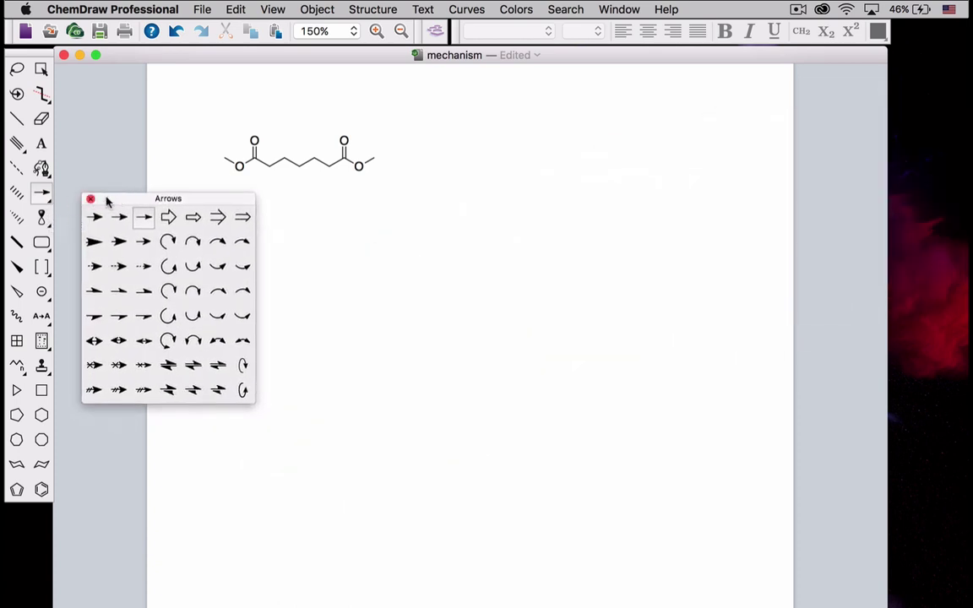
{"action": "left_click_drag", "start_coordinate": [109, 201], "coordinate": [733, 73]}
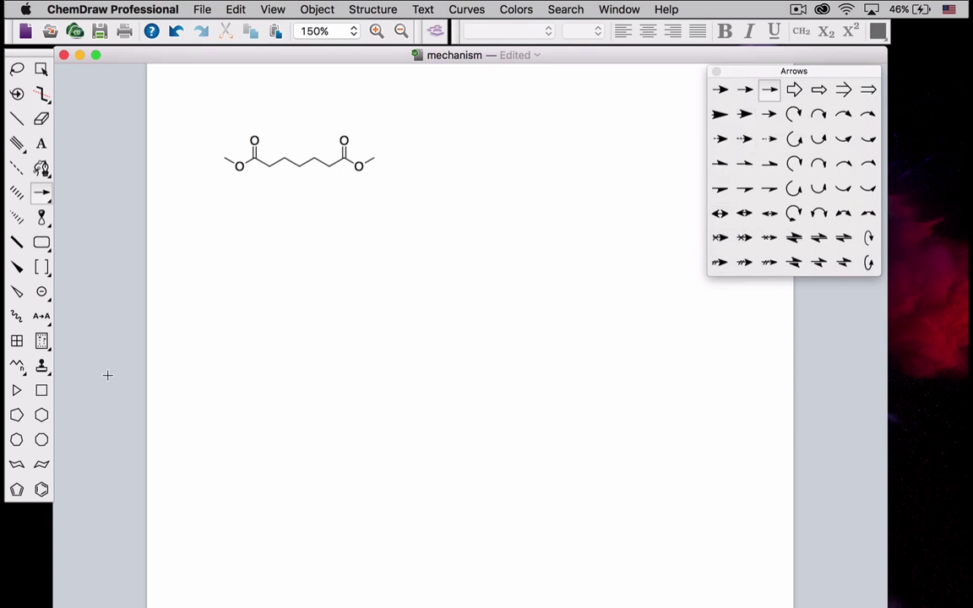
Draw a cyclohexane ring at the standard bond length to the right of the diester, undoing any extra rings.
{"action": "left_click", "coordinate": [41, 415]}
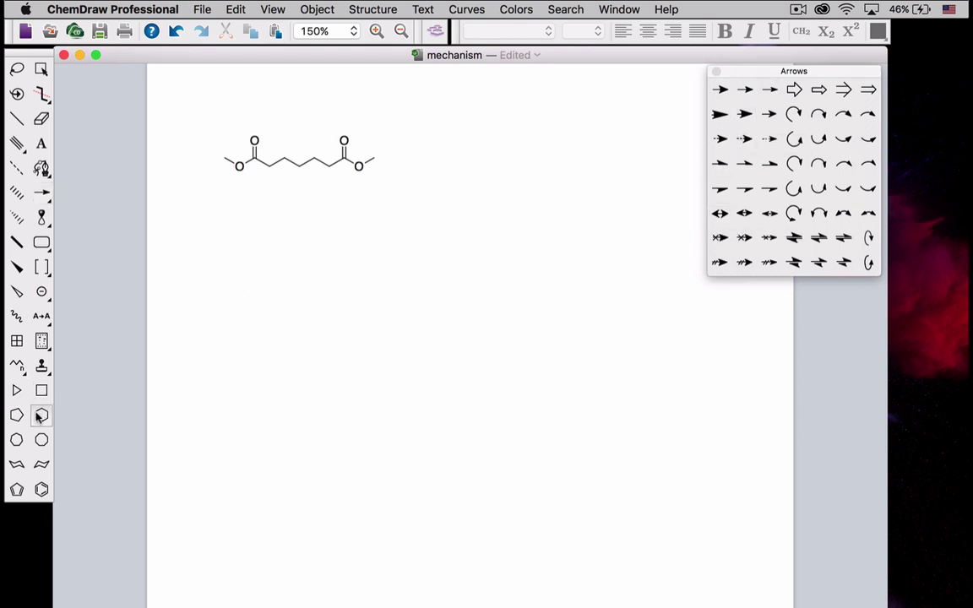
{"action": "left_click", "coordinate": [539, 160]}
{"action": "key", "text": "super+z"}
{"action": "left_click", "coordinate": [586, 160]}
{"action": "left_click_drag", "start_coordinate": [528, 196], "coordinate": [561, 263]}
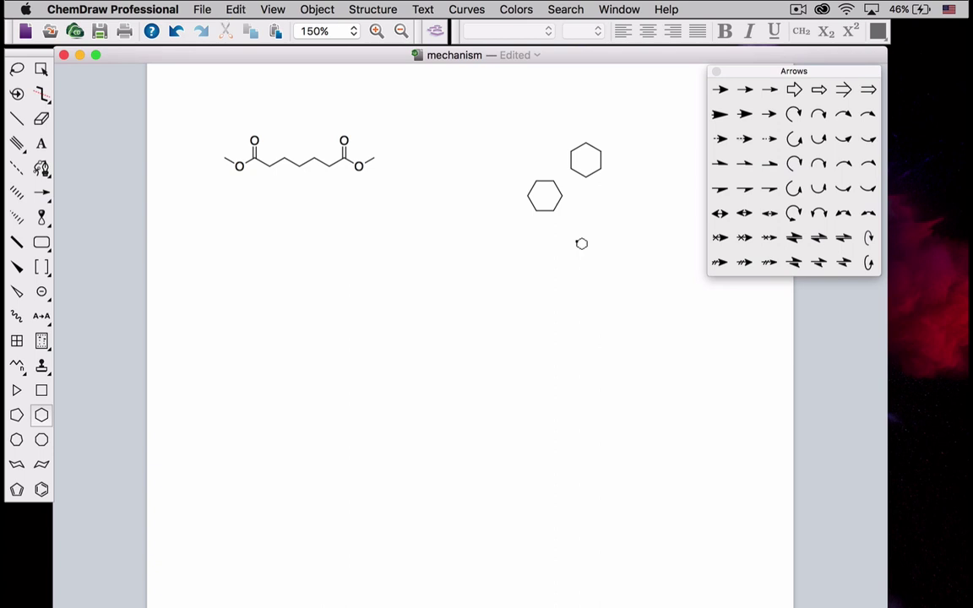
{"action": "key", "text": "super+z"}
Add a double-bonded oxygen to the ring's top carbon to form a ketone.
{"action": "left_click", "coordinate": [17, 119]}
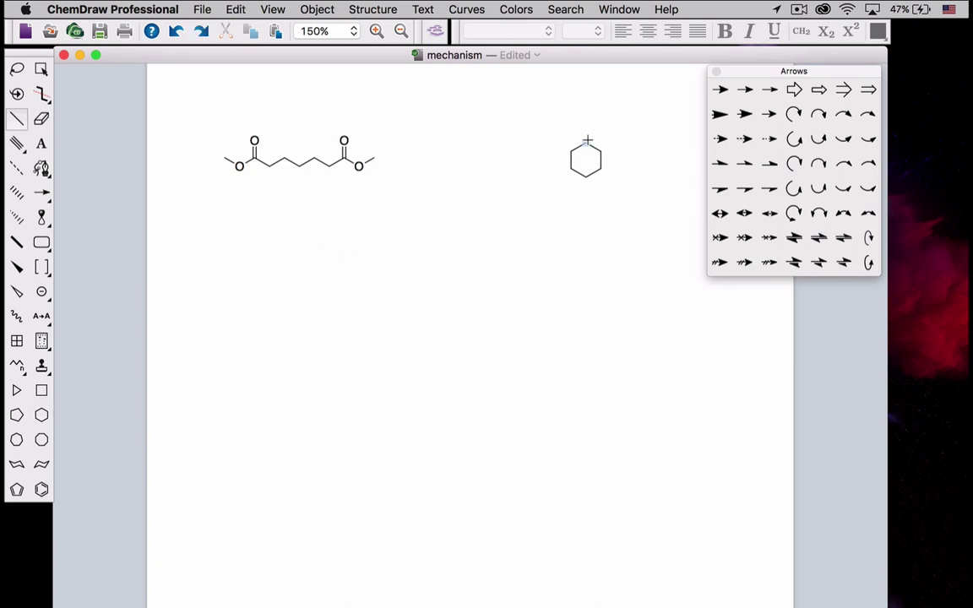
{"action": "left_click", "coordinate": [587, 140]}
{"action": "left_click", "coordinate": [585, 133]}
{"action": "double_click", "coordinate": [586, 127]}
{"action": "type", "text": "O"}
{"action": "key", "text": "Return"}
Attach a two-carbon chain to the ring carbon left of the ketone, with its end bond pointing straight up.
{"action": "left_click", "coordinate": [559, 165]}
{"action": "left_click", "coordinate": [556, 144]}
{"action": "key", "text": "super+z"}
{"action": "left_click", "coordinate": [555, 143]}
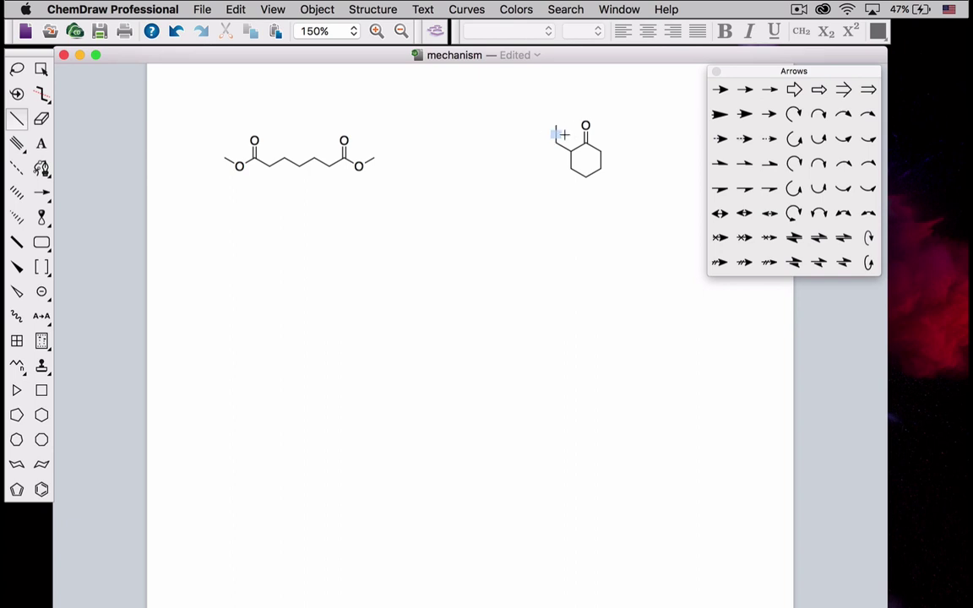
{"action": "key", "text": "super+z"}
{"action": "key", "text": "super+shift+z"}
{"action": "key", "text": "super+z"}
{"action": "key", "text": "super+shift+z"}
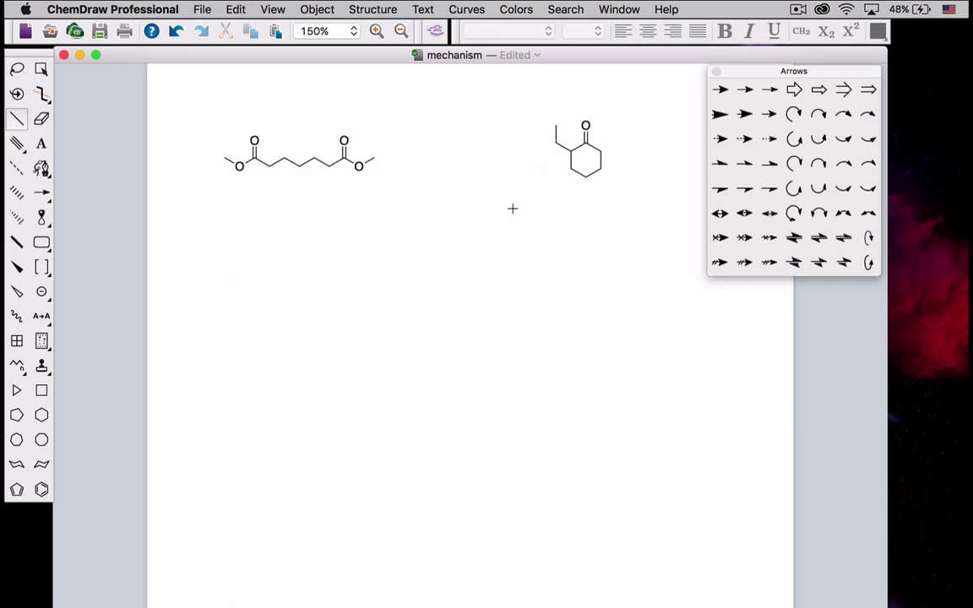
Turn the side chain into a methyl ester by adding a double-bonded O and a single-bonded O with a methyl.
{"action": "left_click", "coordinate": [555, 131]}
{"action": "double_click", "coordinate": [556, 125]}
{"action": "type", "text": "O"}
{"action": "key", "text": "Return"}
{"action": "left_click", "coordinate": [556, 143]}
{"action": "left_click", "coordinate": [513, 171]}
{"action": "double_click", "coordinate": [538, 153]}
{"action": "type", "text": "O"}
{"action": "key", "text": "Escape"}
Select the cyclic keto ester and clean up its structure, repeating until the methyl ester has regular bond angles.
{"action": "left_click", "coordinate": [39, 68]}
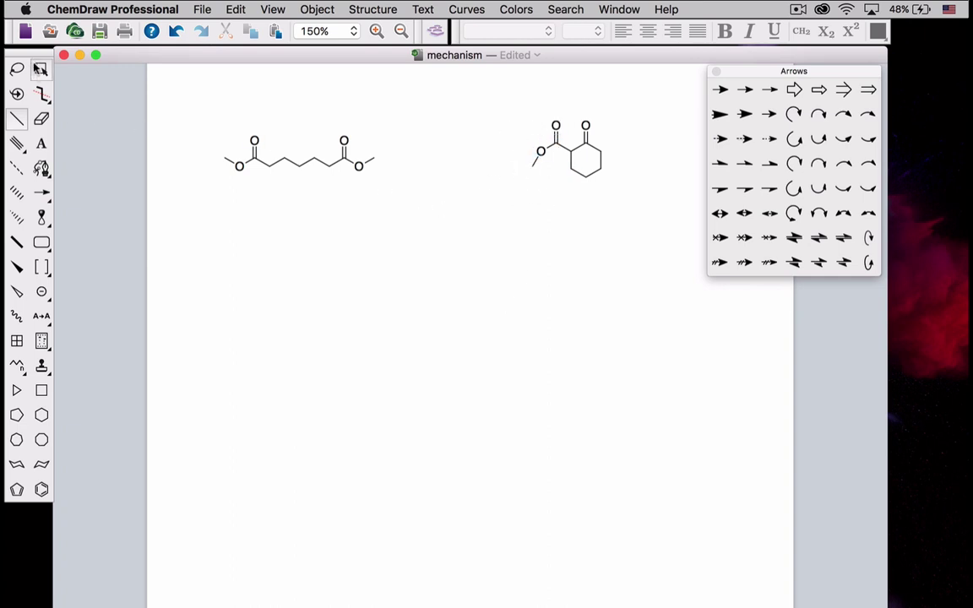
{"action": "left_click", "coordinate": [40, 71]}
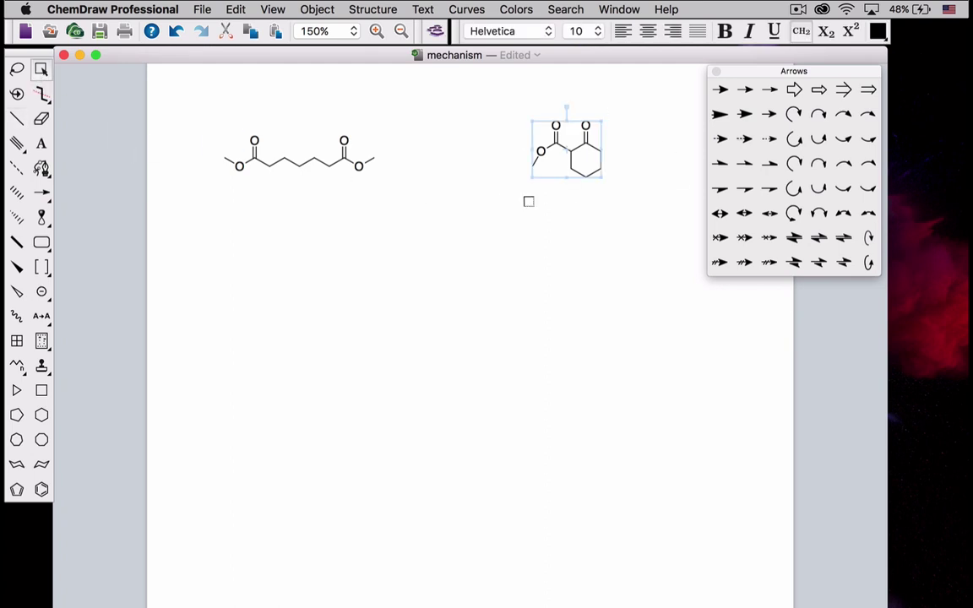
{"action": "left_click", "coordinate": [361, 8]}
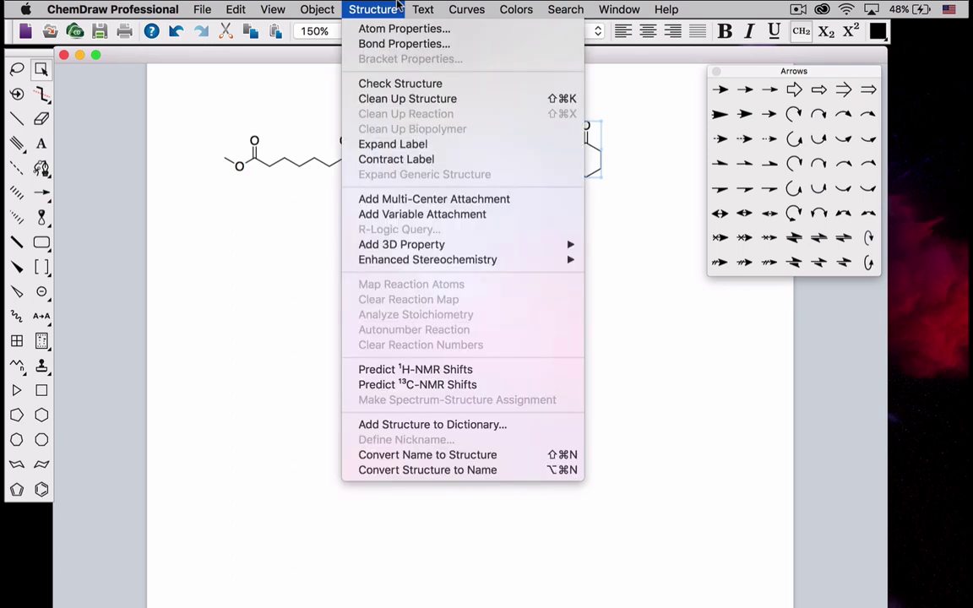
{"action": "left_click", "coordinate": [386, 98]}
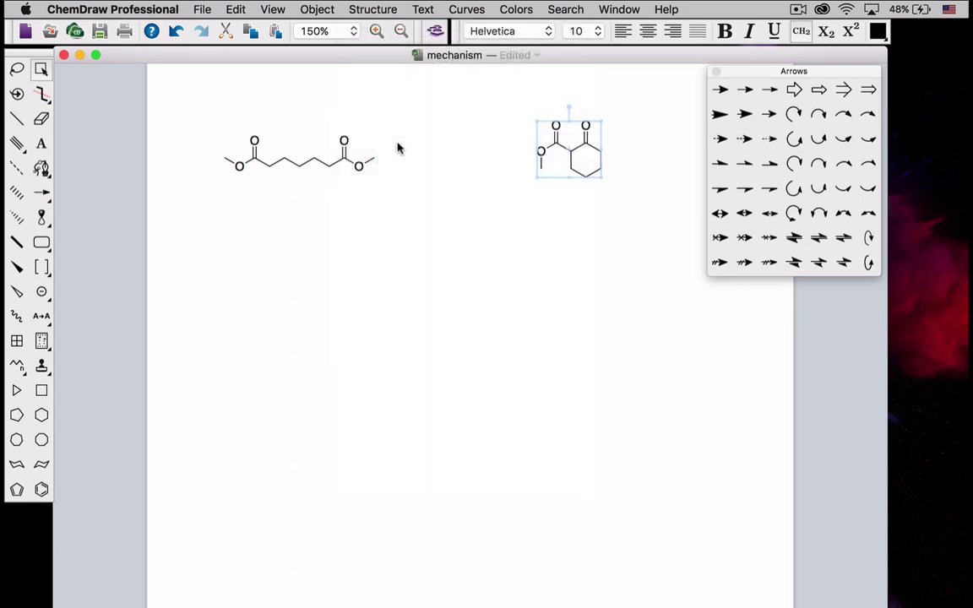
{"action": "left_click", "coordinate": [549, 177]}
{"action": "left_click_drag", "start_coordinate": [543, 173], "coordinate": [642, 230]}
{"action": "left_click", "coordinate": [368, 9]}
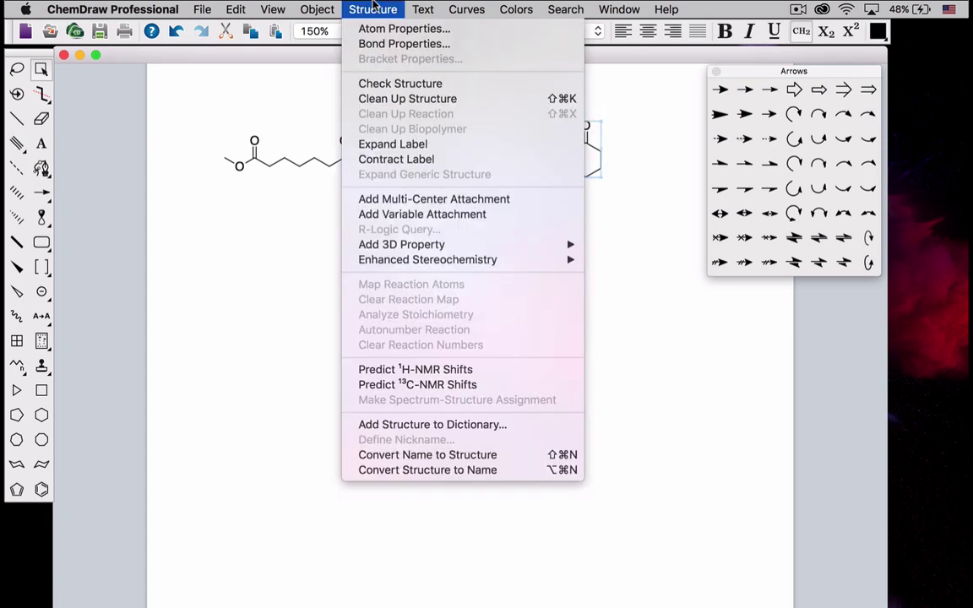
{"action": "left_click", "coordinate": [384, 98]}
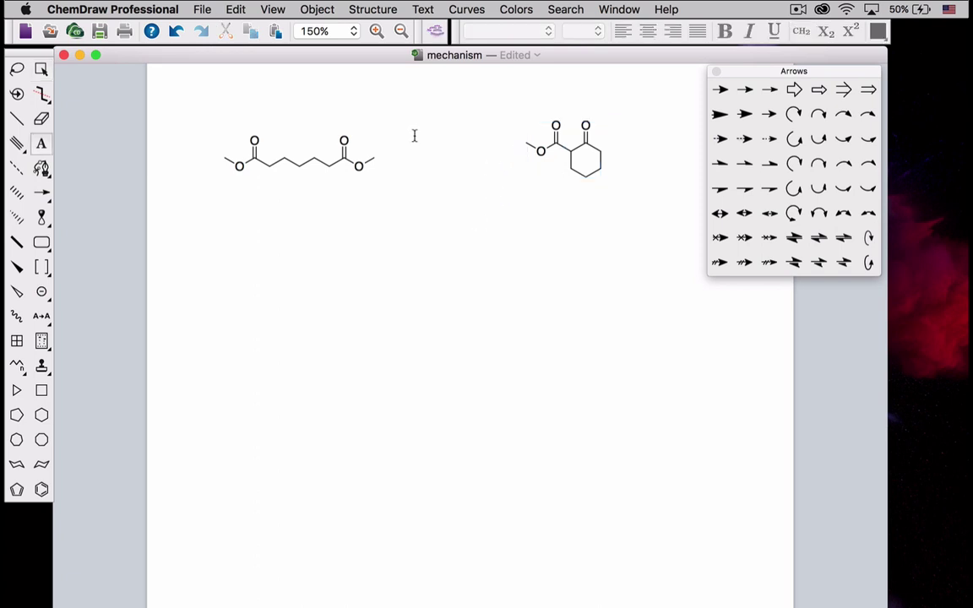
Add a two-line reagent caption between the two structures reading "1. NaOMe" and "2. H2O, HCl".
{"action": "left_click", "coordinate": [414, 134]}
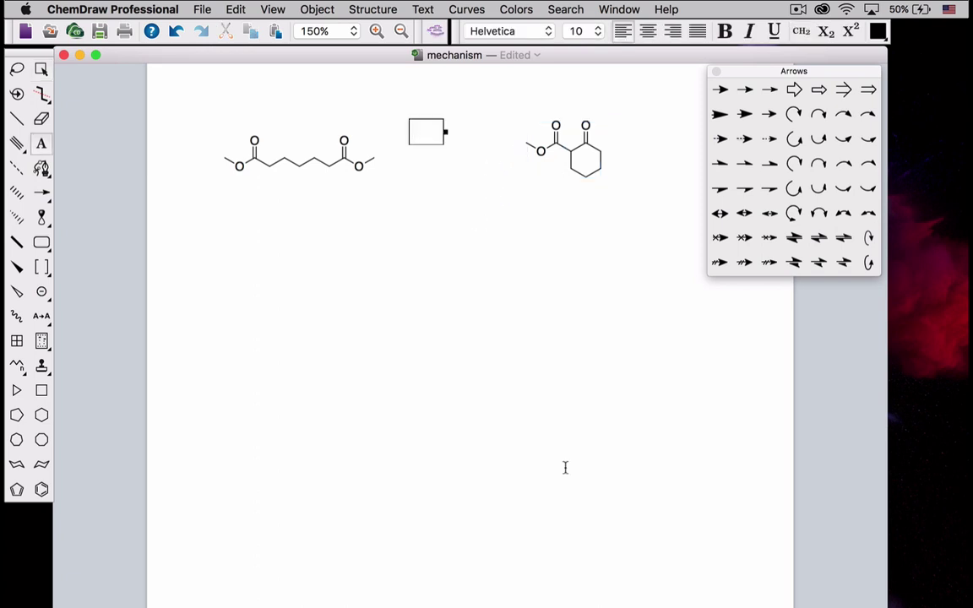
{"action": "type", "text": "1. NaOMe"}
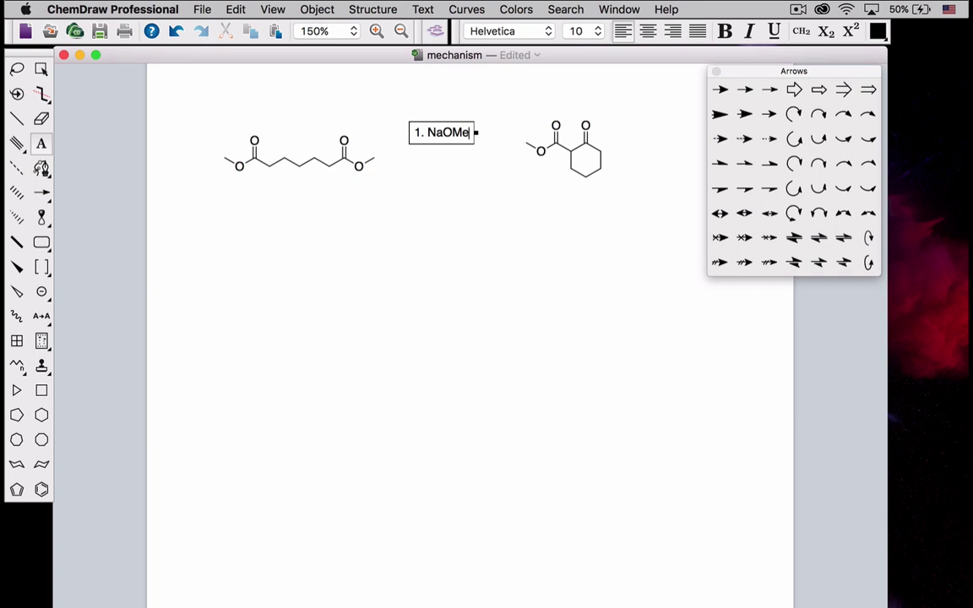
{"action": "key", "text": "Return"}
{"action": "type", "text": "2."}
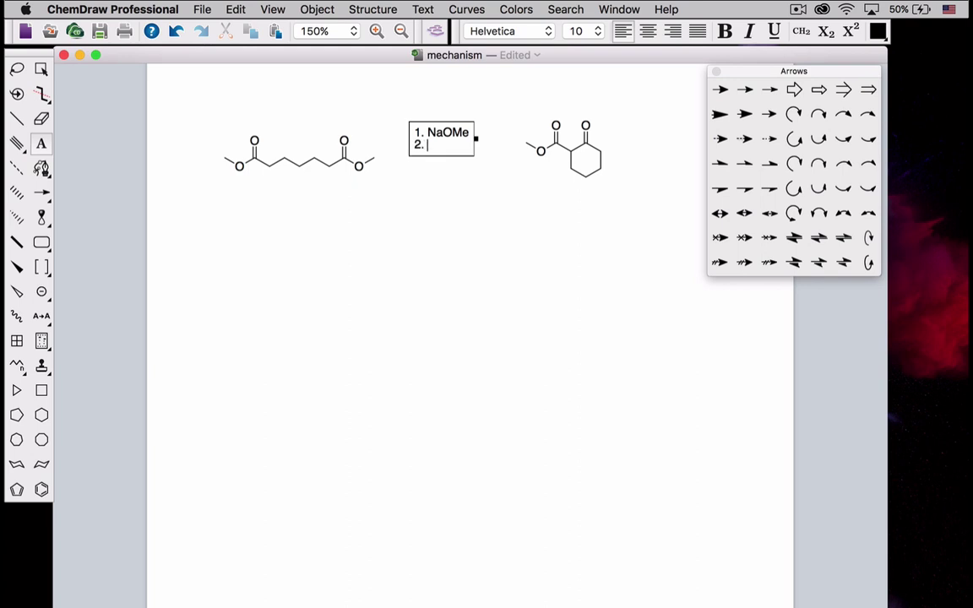
{"action": "type", "text": " H2O, HCl"}
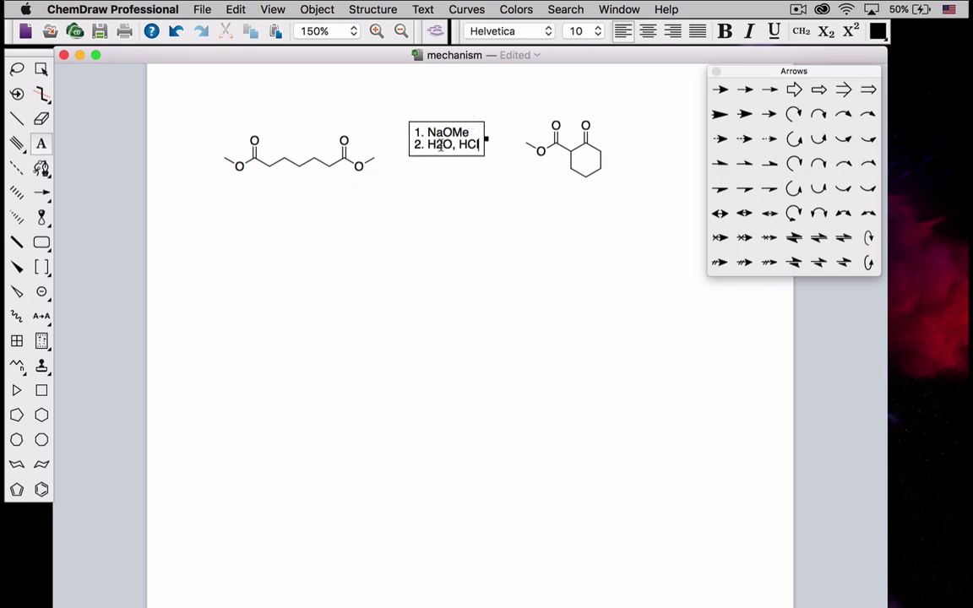
Apply chemical formula formatting to the reagent caption so that the 2 in H2O is subscripted.
{"action": "left_click_drag", "start_coordinate": [444, 144], "coordinate": [436, 145]}
{"action": "left_click", "coordinate": [452, 160]}
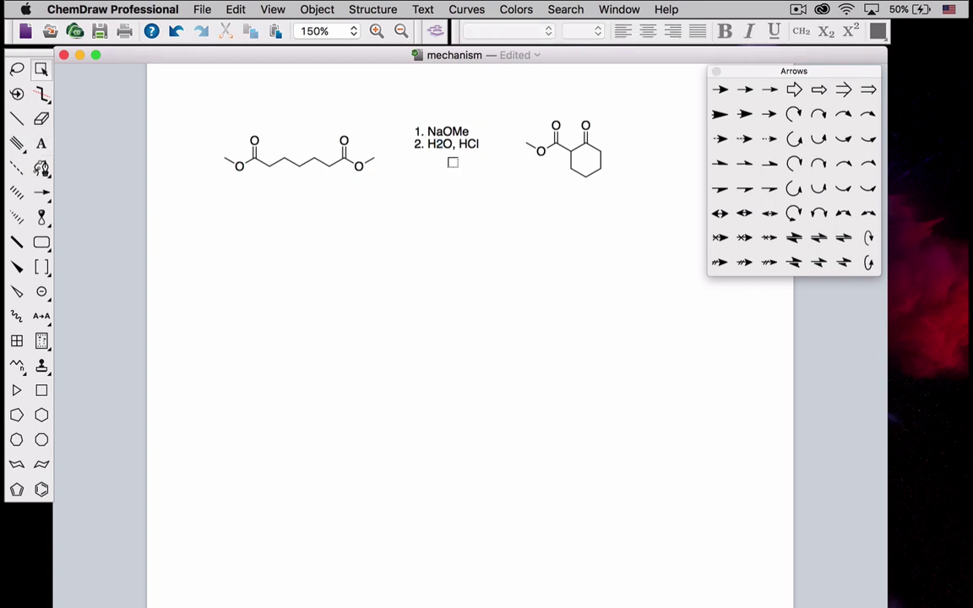
{"action": "key", "text": "Escape"}
{"action": "double_click", "coordinate": [445, 147]}
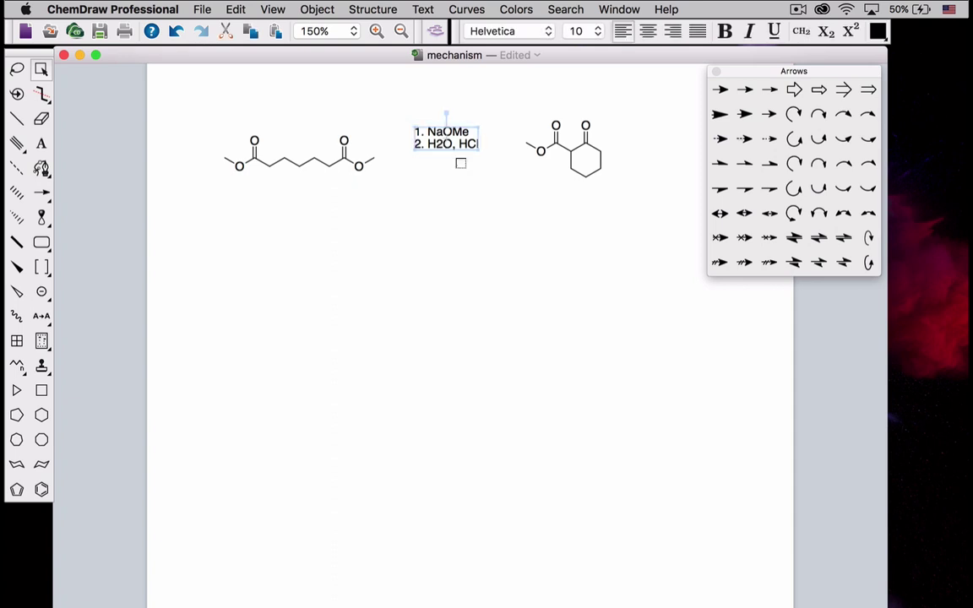
{"action": "left_click", "coordinate": [800, 36]}
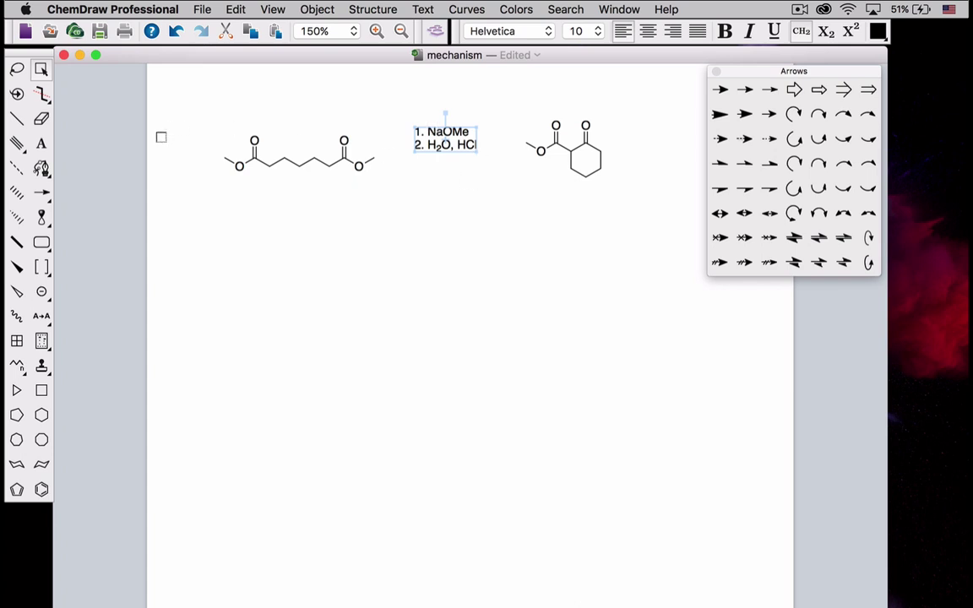
Draw a straight horizontal reaction arrow beneath the reagent caption, spanning the gap between the two structures.
{"action": "left_click", "coordinate": [48, 196]}
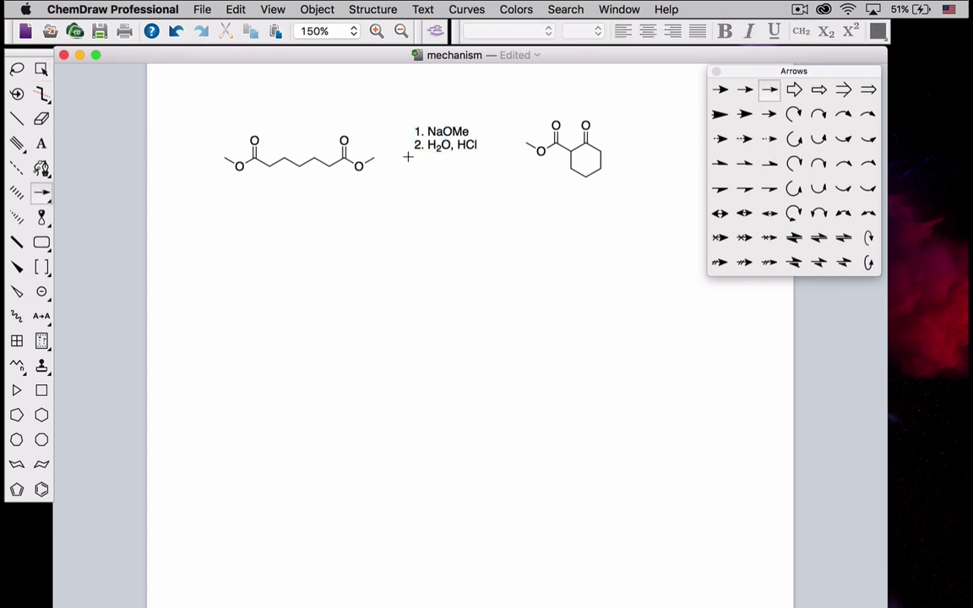
{"action": "left_click_drag", "start_coordinate": [408, 157], "coordinate": [490, 158]}
{"action": "left_click", "coordinate": [41, 70]}
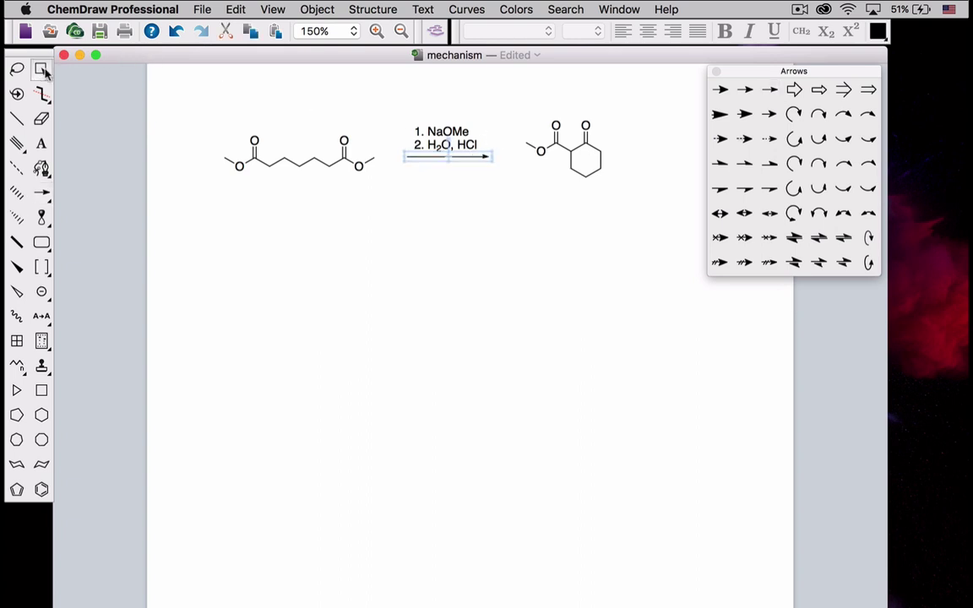
{"action": "left_click", "coordinate": [310, 293]}
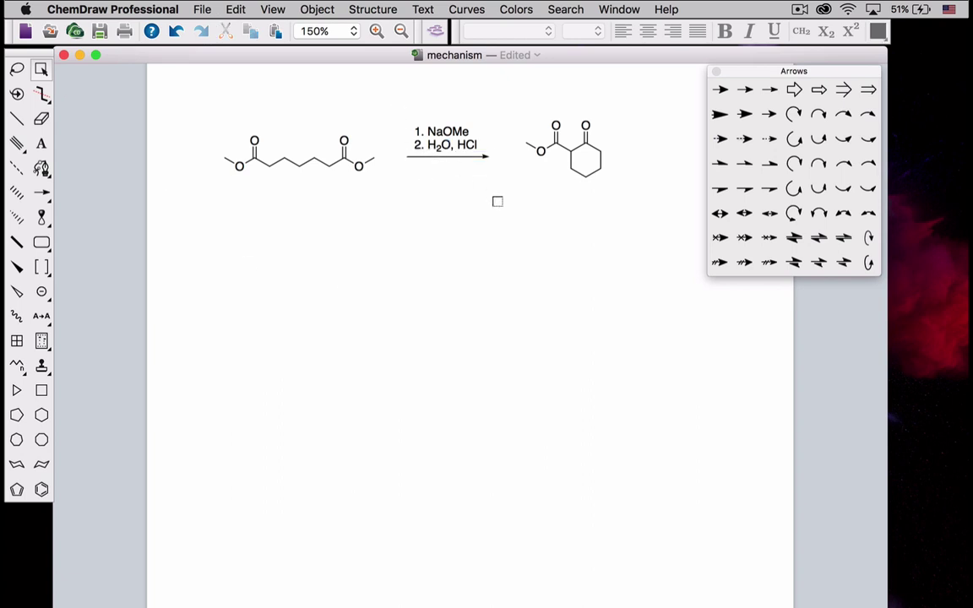
Align the reagent caption and the reaction arrow on their left/right centers.
{"action": "left_click_drag", "start_coordinate": [392, 109], "coordinate": [512, 201]}
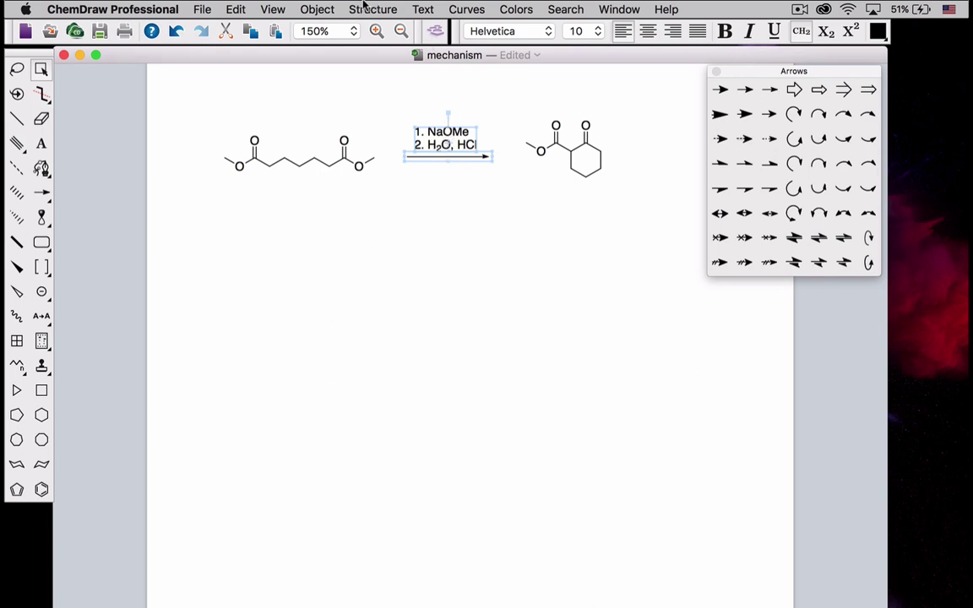
{"action": "left_click", "coordinate": [338, 6]}
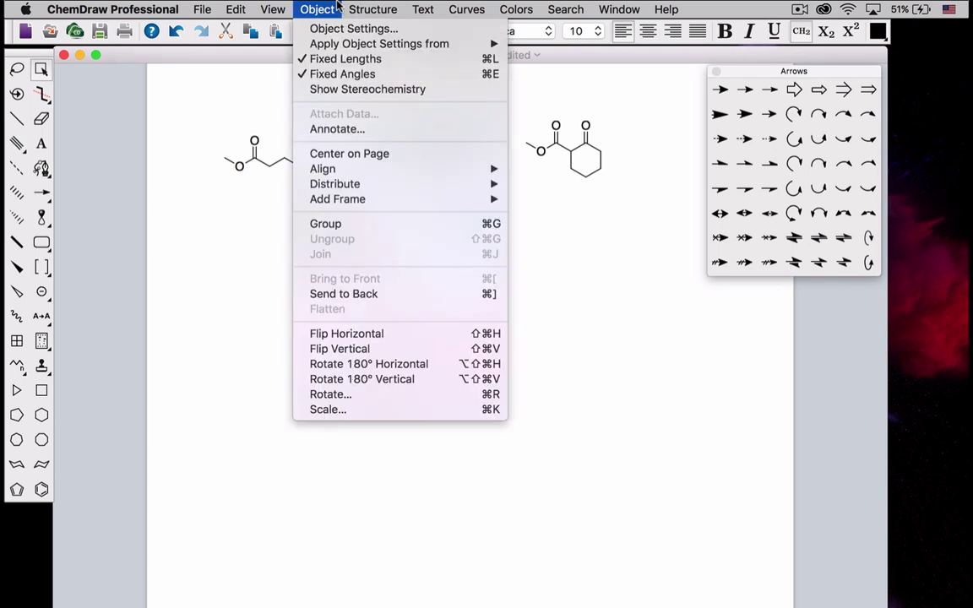
{"action": "mouse_move", "coordinate": [328, 171]}
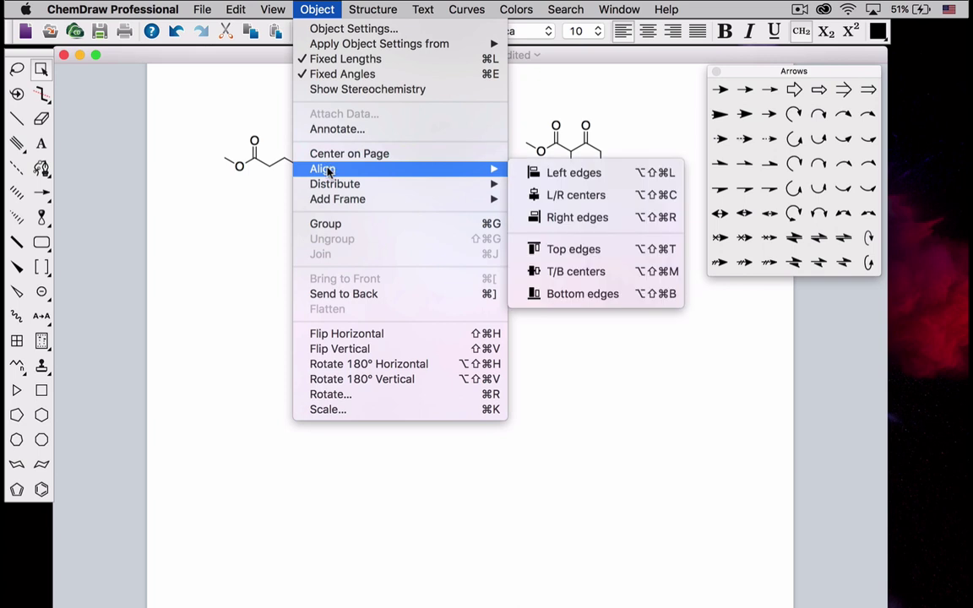
{"action": "left_click", "coordinate": [568, 196]}
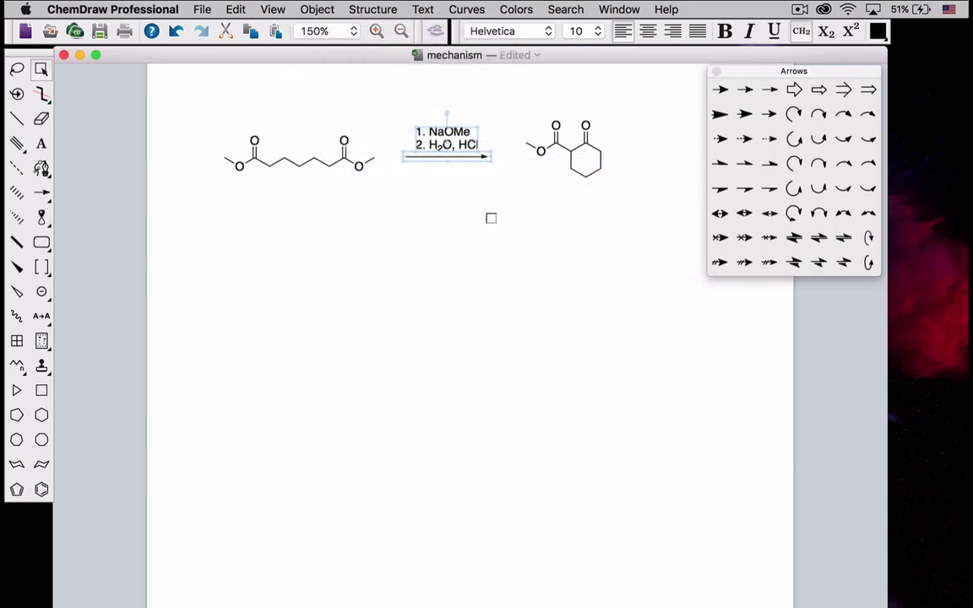
{"action": "left_click", "coordinate": [433, 221]}
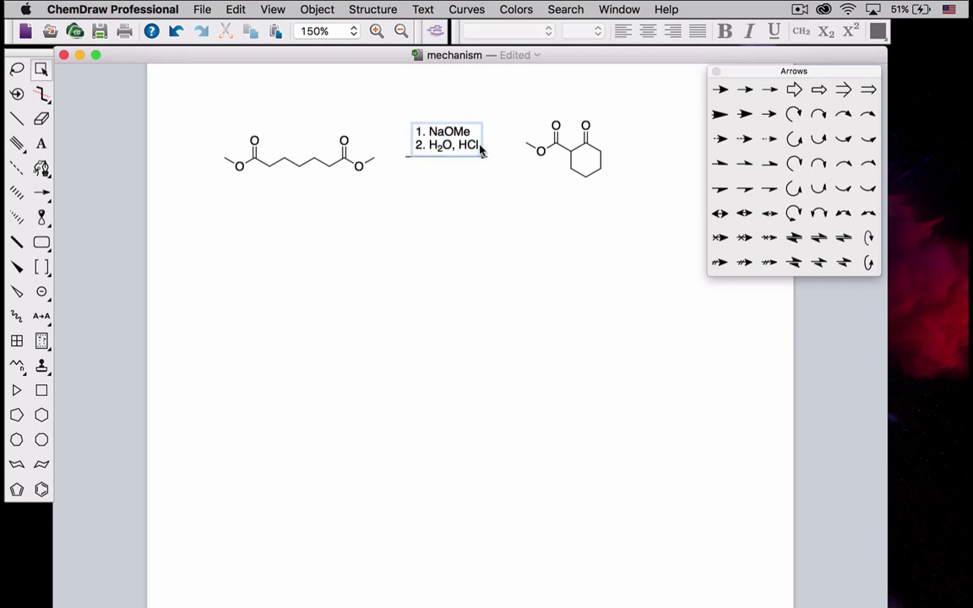
Nudge the reagent caption slightly left so it sits centred over the arrow's shaft.
{"action": "left_click", "coordinate": [446, 138]}
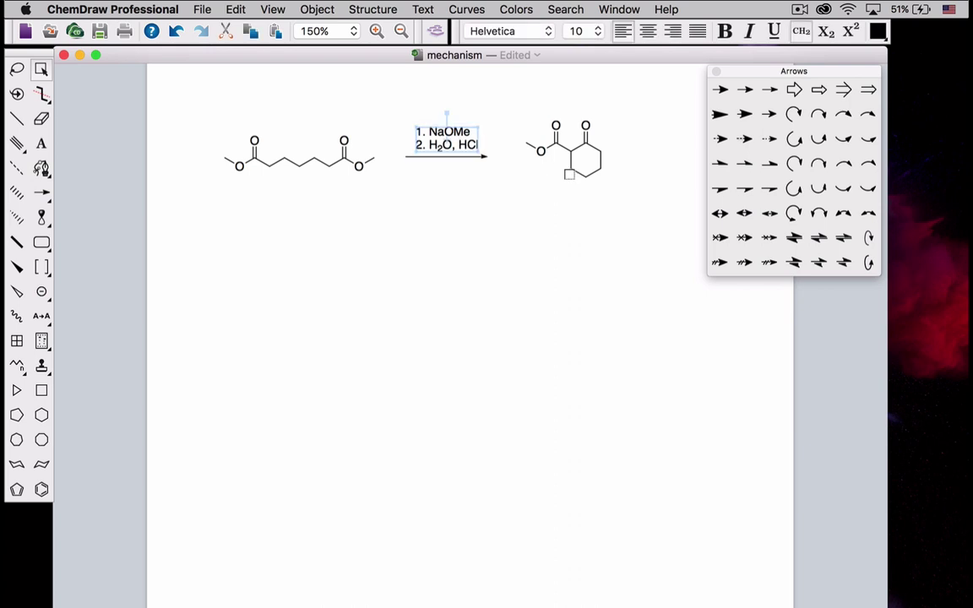
{"action": "key", "text": "Left"}
{"action": "key", "text": "Left"}
{"action": "key", "text": "Left"}
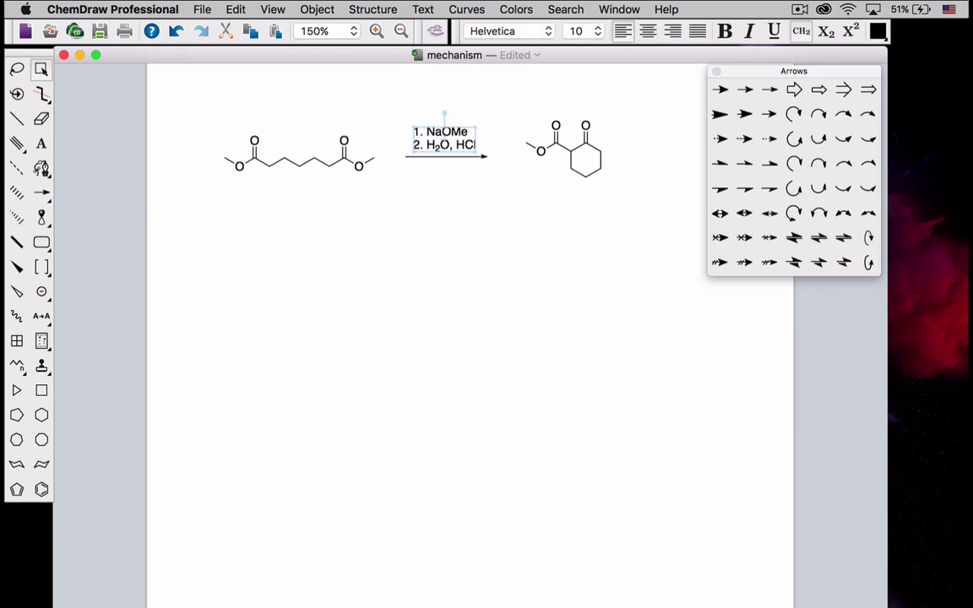
{"action": "left_click", "coordinate": [528, 270]}
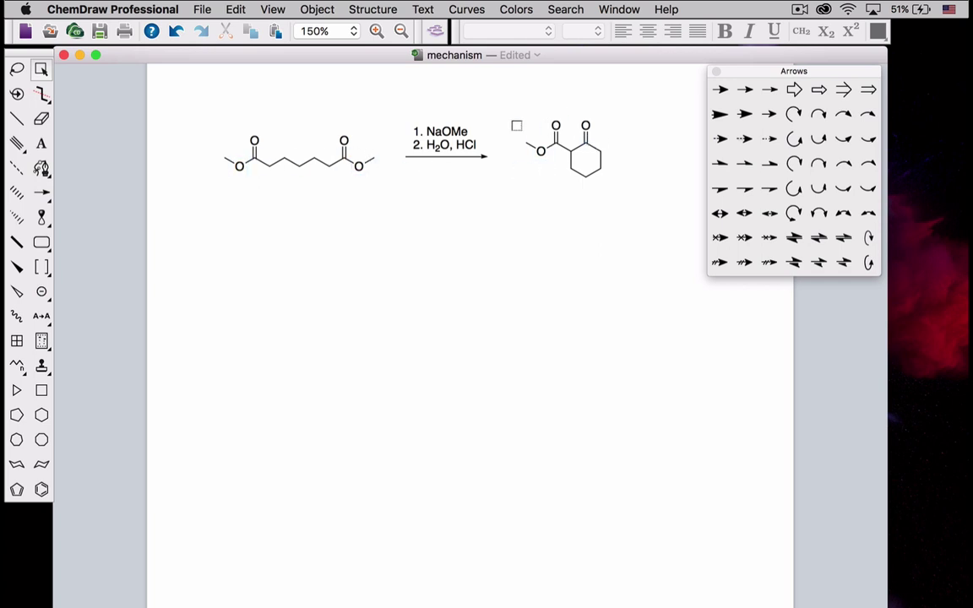
Align the diester, reaction arrow and cyclic keto ester on their top/bottom centers and nudge them slightly down from the caption.
{"action": "left_click_drag", "start_coordinate": [212, 122], "coordinate": [400, 214]}
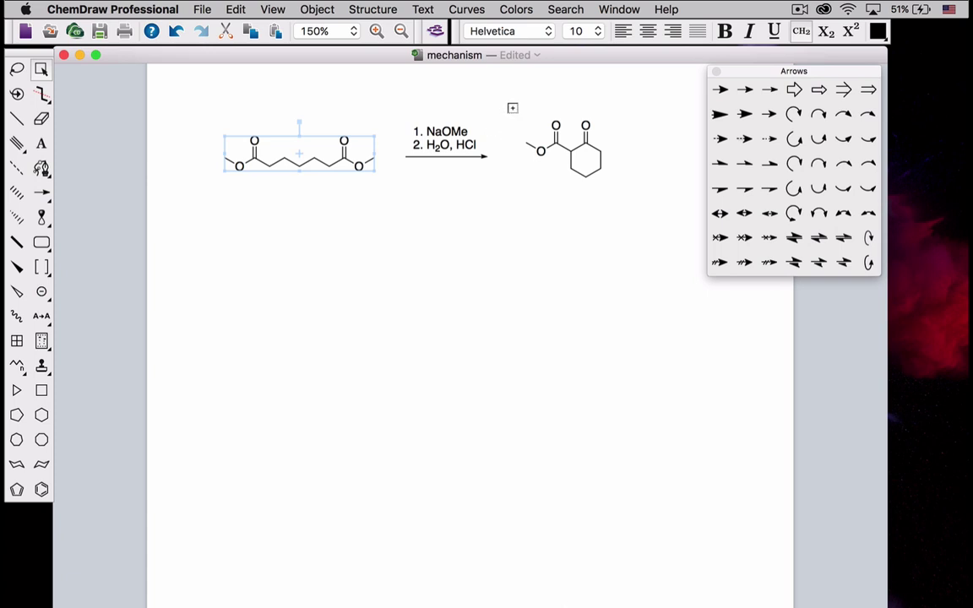
{"action": "left_click_drag", "start_coordinate": [605, 215], "coordinate": [473, 93]}
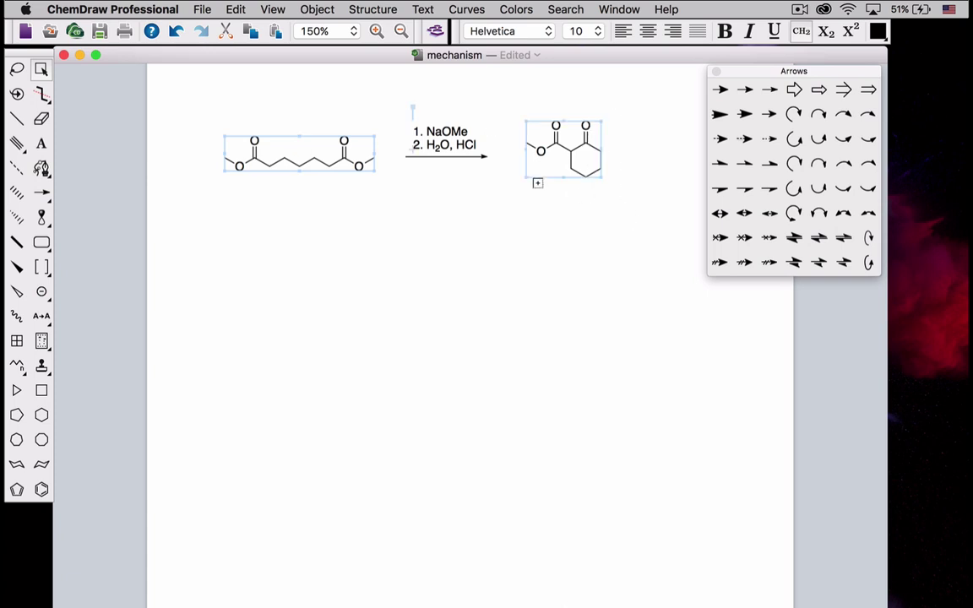
{"action": "left_click", "coordinate": [486, 158], "text": "shift"}
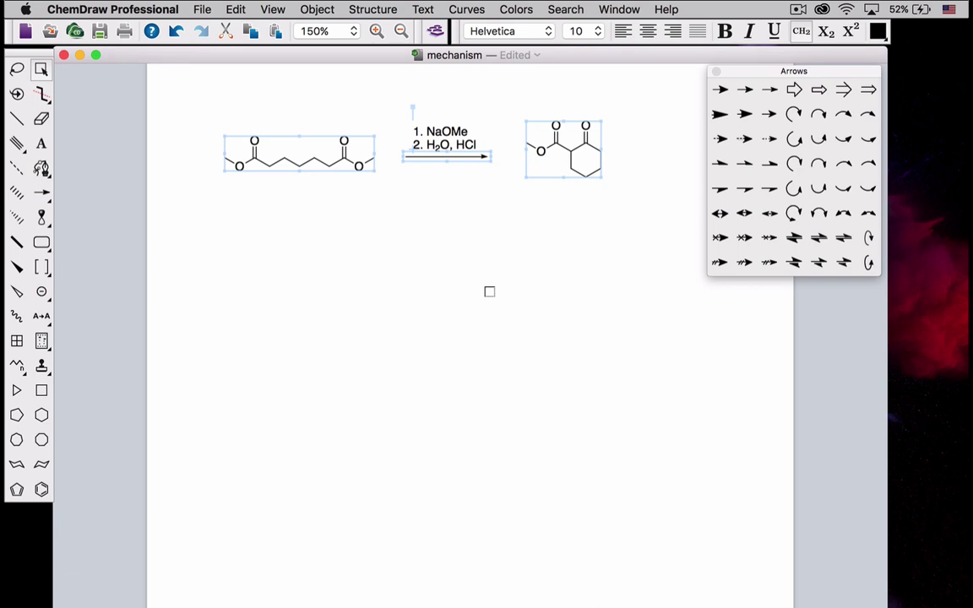
{"action": "left_click", "coordinate": [329, 6]}
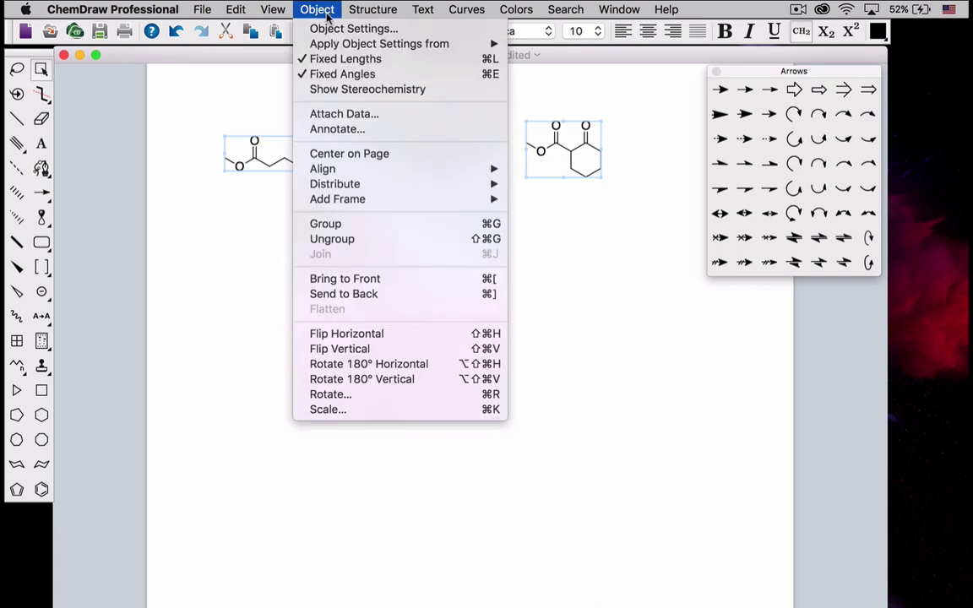
{"action": "mouse_move", "coordinate": [331, 169]}
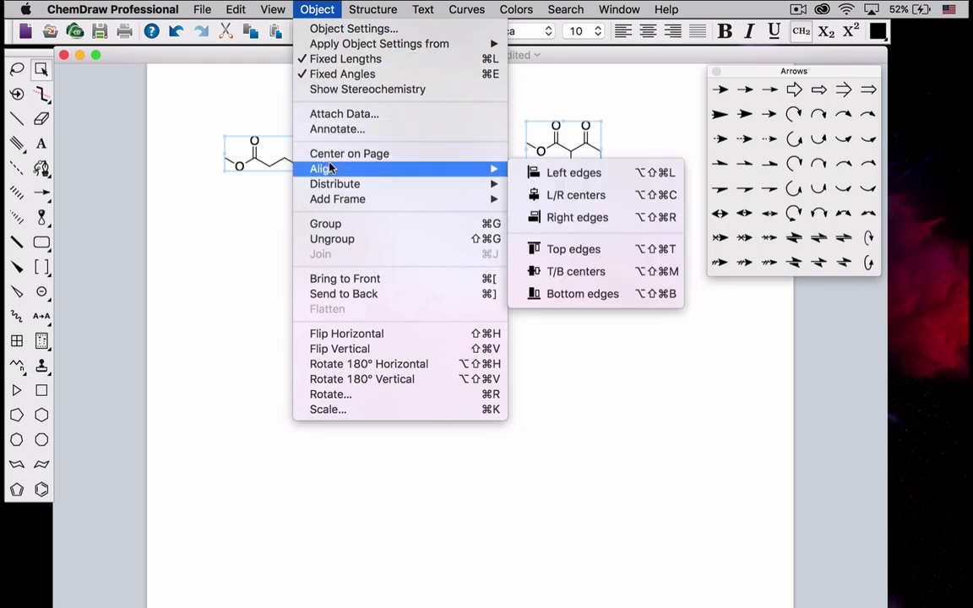
{"action": "left_click", "coordinate": [575, 271]}
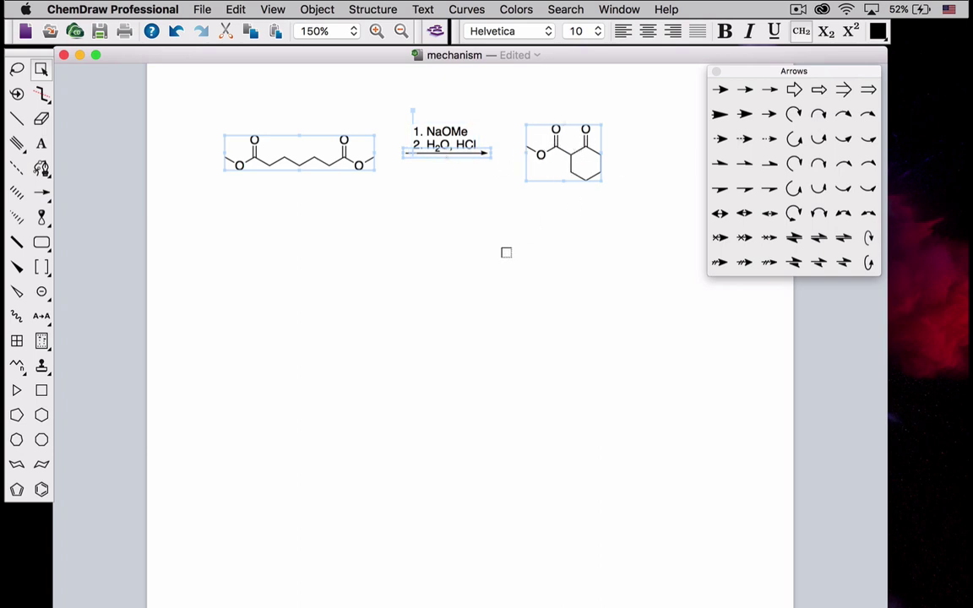
{"action": "key", "text": "Down"}
{"action": "key", "text": "Down"}
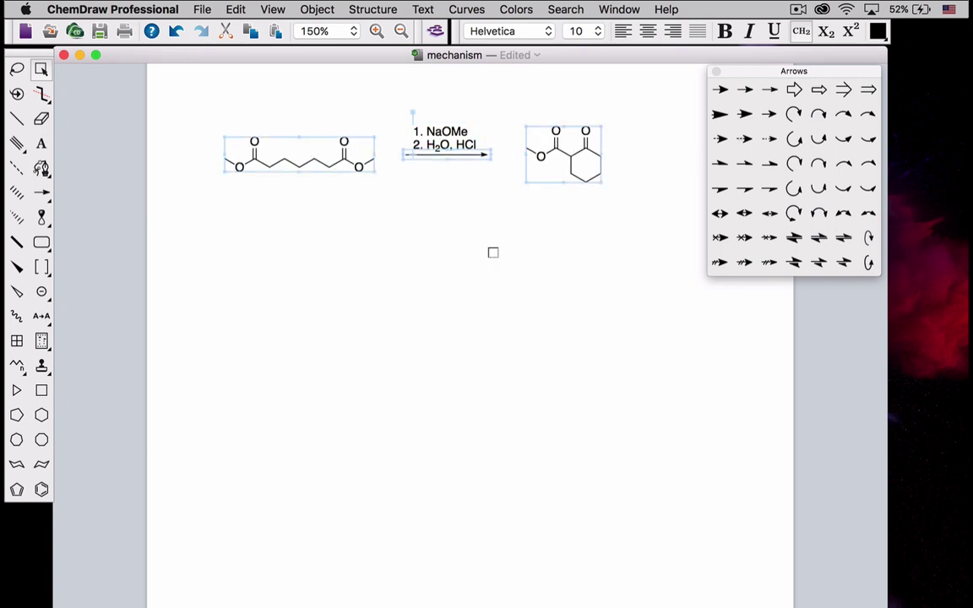
{"action": "left_click", "coordinate": [490, 116]}
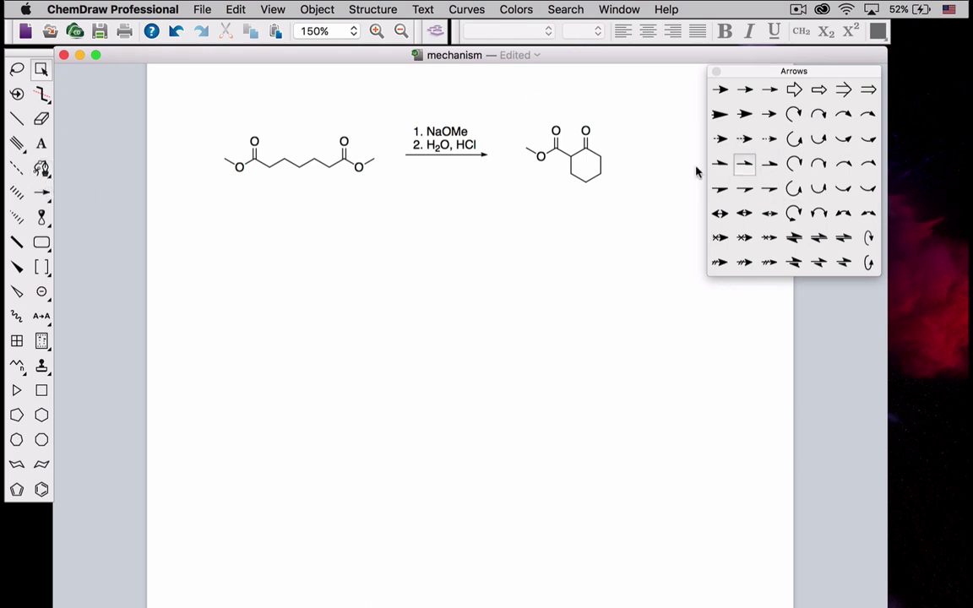
Duplicate the diester starting material and place the copy below the original scheme.
{"action": "left_click_drag", "start_coordinate": [206, 122], "coordinate": [391, 199]}
{"action": "key", "text": "super+c"}
{"action": "key", "text": "super+v"}
{"action": "left_click_drag", "start_coordinate": [330, 162], "coordinate": [329, 289]}
Add two explicit H atoms by single bonds to the alpha carbon beside the left ester of the copied diester.
{"action": "left_click", "coordinate": [17, 118]}
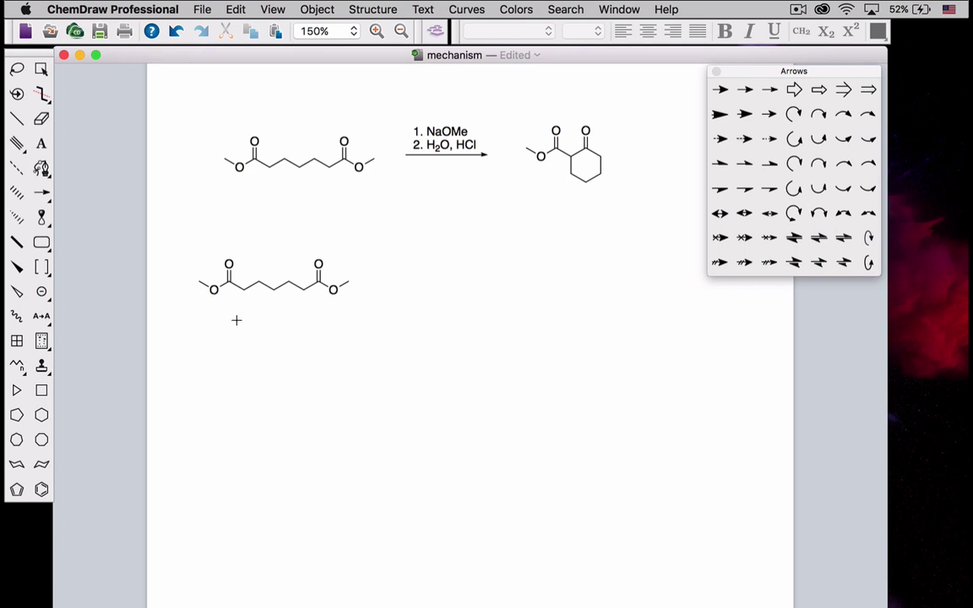
{"action": "left_click", "coordinate": [236, 321]}
{"action": "key", "text": "super+z"}
{"action": "left_click", "coordinate": [244, 290]}
{"action": "left_click", "coordinate": [244, 290]}
{"action": "key", "text": "super+z"}
{"action": "left_click", "coordinate": [262, 303]}
{"action": "left_click", "coordinate": [256, 304]}
{"action": "type", "text": "H"}
{"action": "left_click", "coordinate": [242, 306]}
{"action": "type", "text": "H"}
Clean up the copied diester's structure so the two hydrogens are evenly spread below the alpha carbon.
{"action": "left_click", "coordinate": [41, 68]}
{"action": "left_click", "coordinate": [373, 8]}
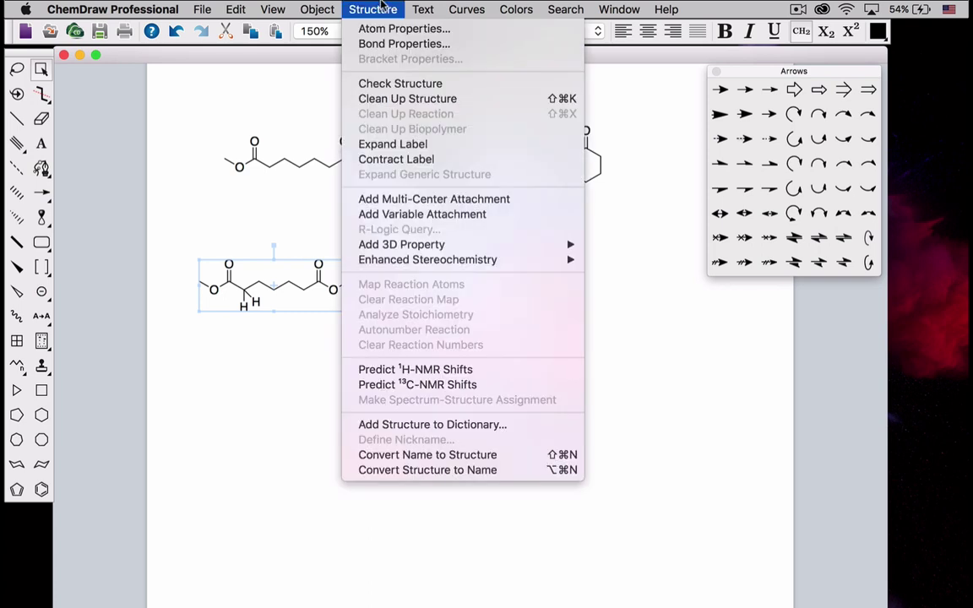
{"action": "left_click", "coordinate": [380, 98]}
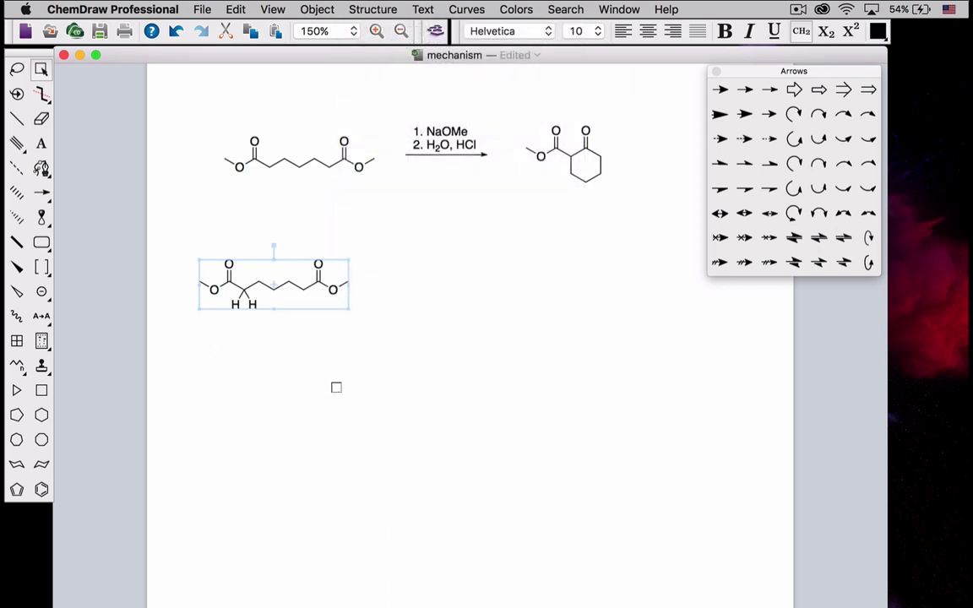
{"action": "left_click", "coordinate": [328, 399]}
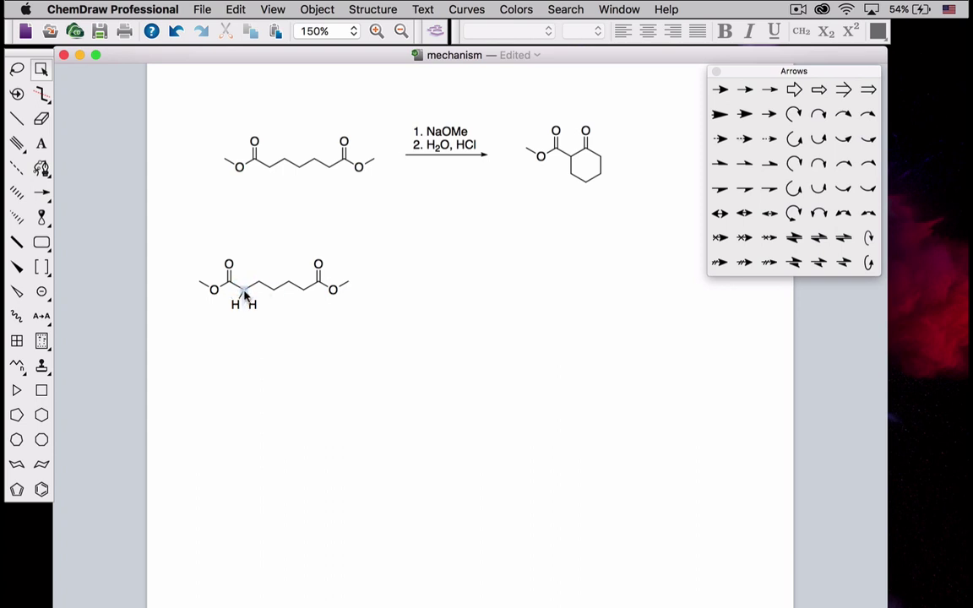
Add an "OMe" text label to the right of the copied diester.
{"action": "left_click", "coordinate": [41, 143]}
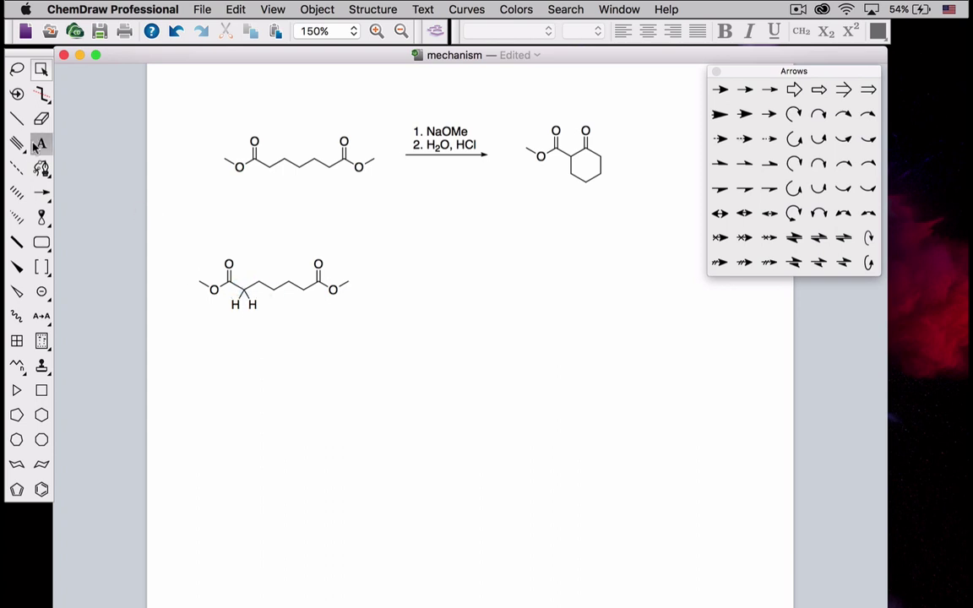
{"action": "left_click", "coordinate": [396, 282]}
{"action": "type", "text": "OMe"}
{"action": "scroll", "coordinate": [191, 241], "scroll_direction": "up", "scroll_amount": 1}
{"action": "scroll", "coordinate": [192, 245], "scroll_direction": "down", "scroll_amount": 3}
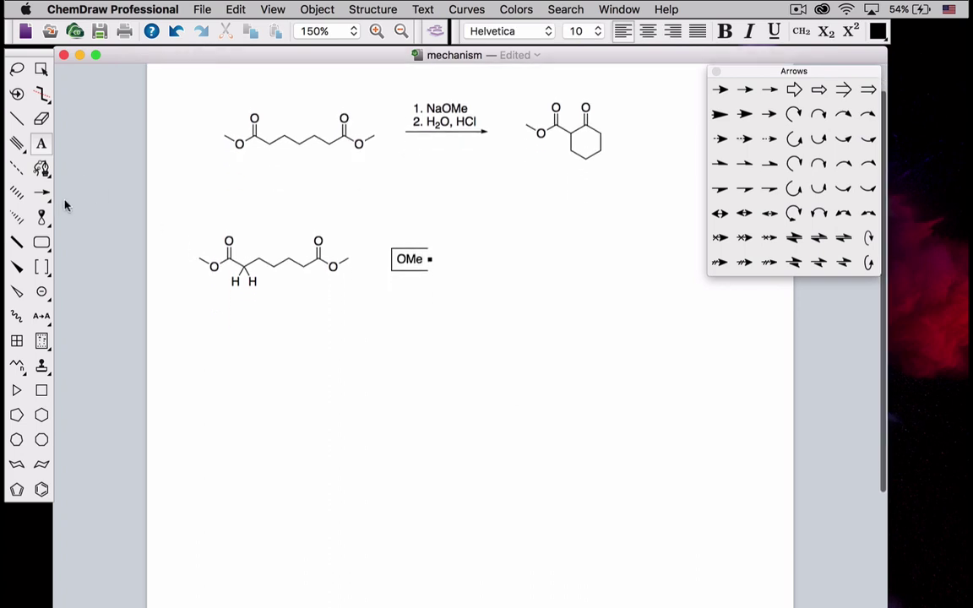
Turn on chemical warnings and attach a circled negative charge to the OMe label, placed just left of its oxygen.
{"action": "left_click", "coordinate": [42, 292]}
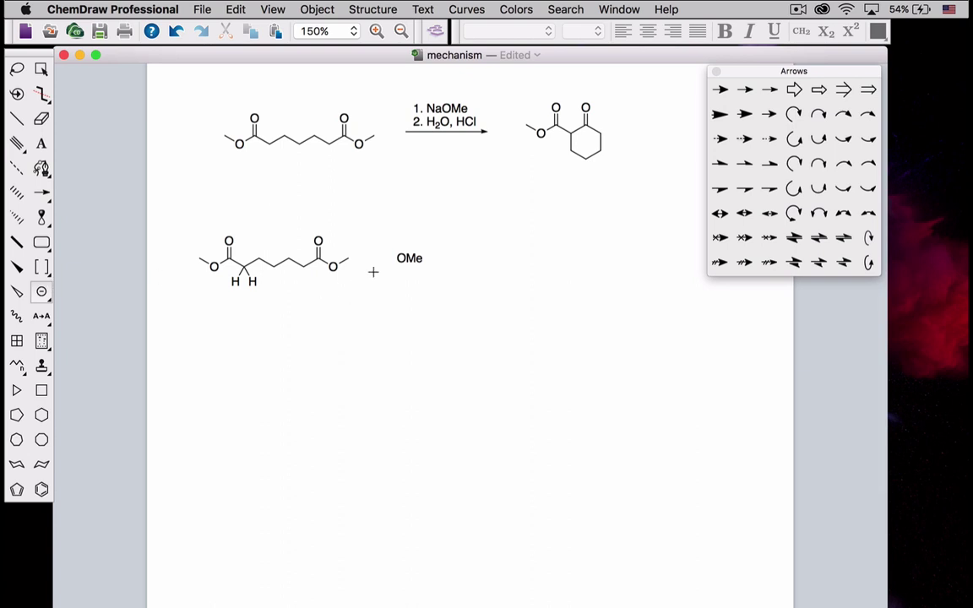
{"action": "left_click", "coordinate": [400, 258]}
{"action": "left_click", "coordinate": [178, 31]}
{"action": "left_click", "coordinate": [273, 9]}
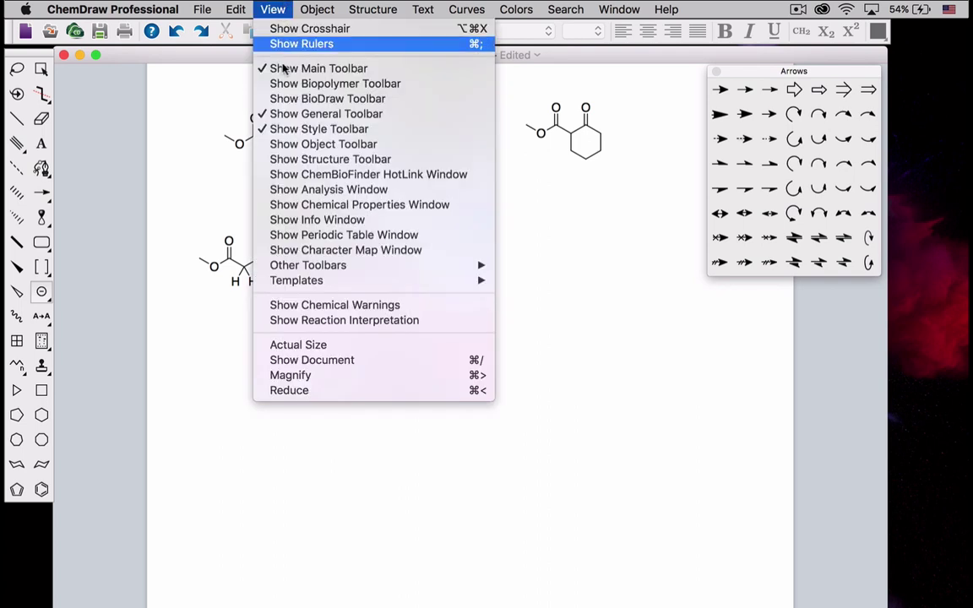
{"action": "left_click", "coordinate": [306, 306]}
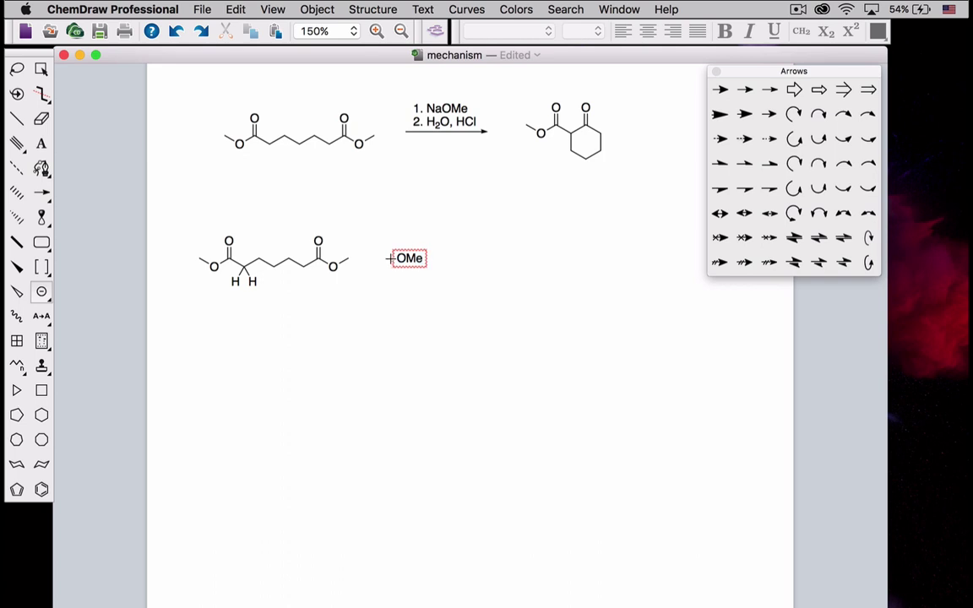
{"action": "left_click", "coordinate": [401, 258]}
{"action": "left_click_drag", "start_coordinate": [369, 261], "coordinate": [370, 272]}
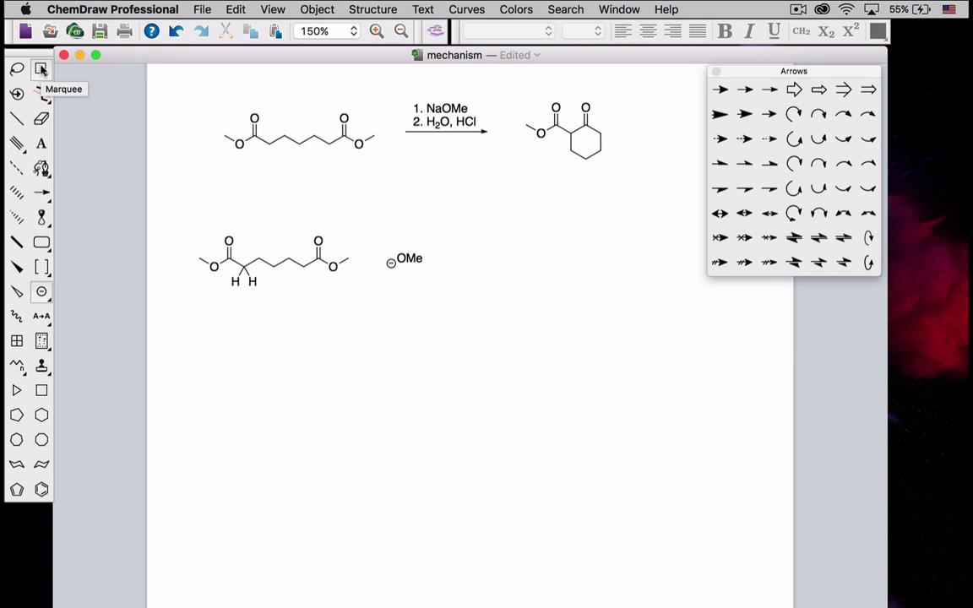
Draw a curved electron-pushing arrow from the methoxide's negative charge to the right alpha hydrogen, bowing below the chain.
{"action": "left_click", "coordinate": [869, 116]}
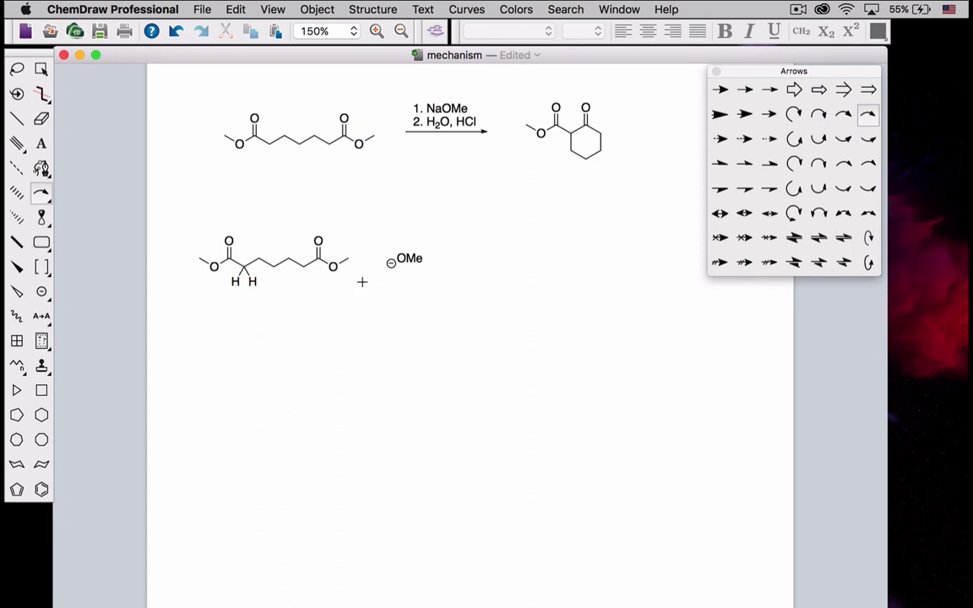
{"action": "left_click_drag", "start_coordinate": [387, 265], "coordinate": [261, 285]}
{"action": "left_click", "coordinate": [40, 69]}
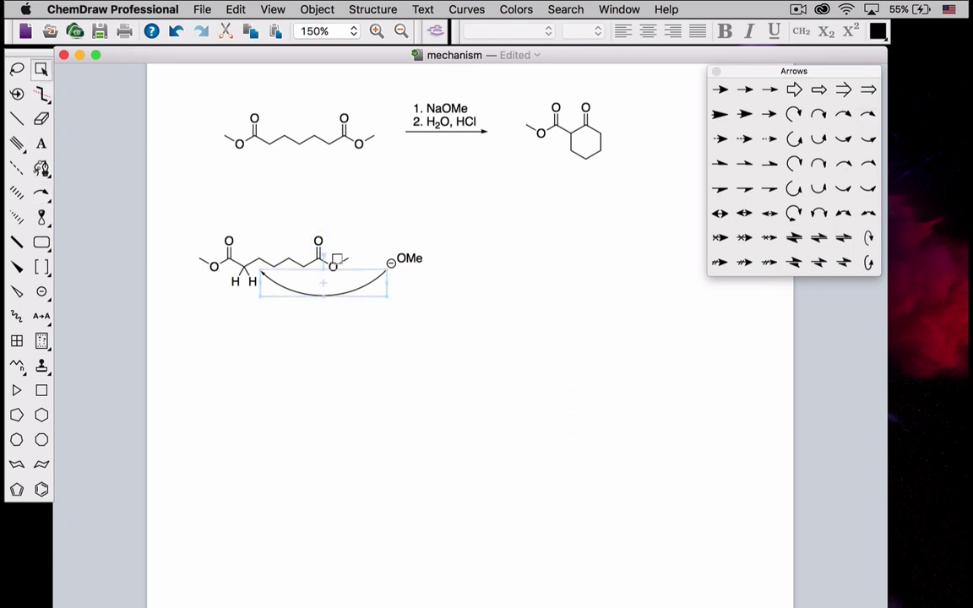
Rotate the curved arrow slightly and nudge it down so it runs from the negative charge to the alpha hydrogen.
{"action": "left_click_drag", "start_coordinate": [323, 256], "coordinate": [318, 254]}
{"action": "key", "text": "Down"}
{"action": "key", "text": "Down"}
{"action": "key", "text": "Down"}
{"action": "key", "text": "Down"}
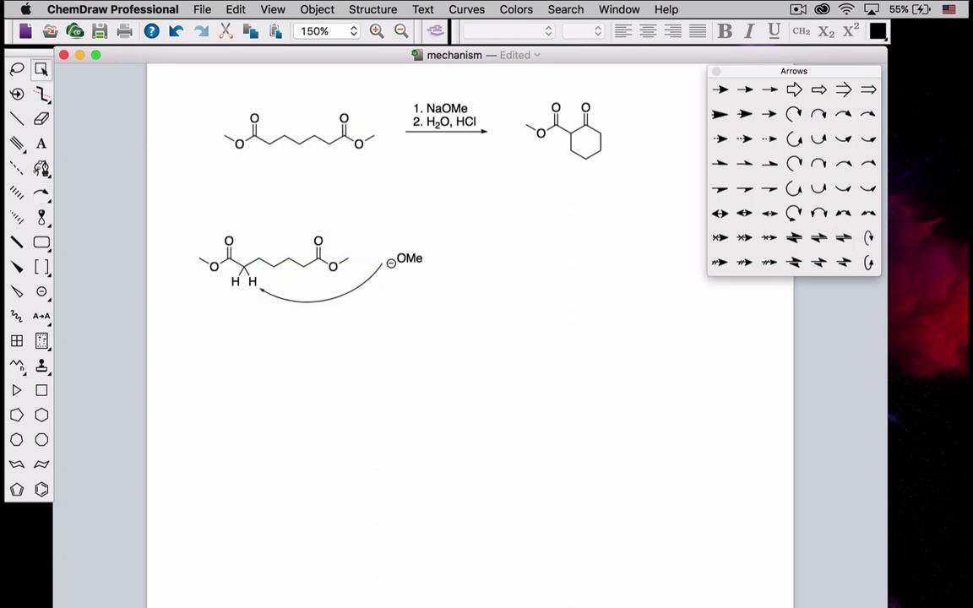
{"action": "key", "text": "Down"}
{"action": "key", "text": "Down"}
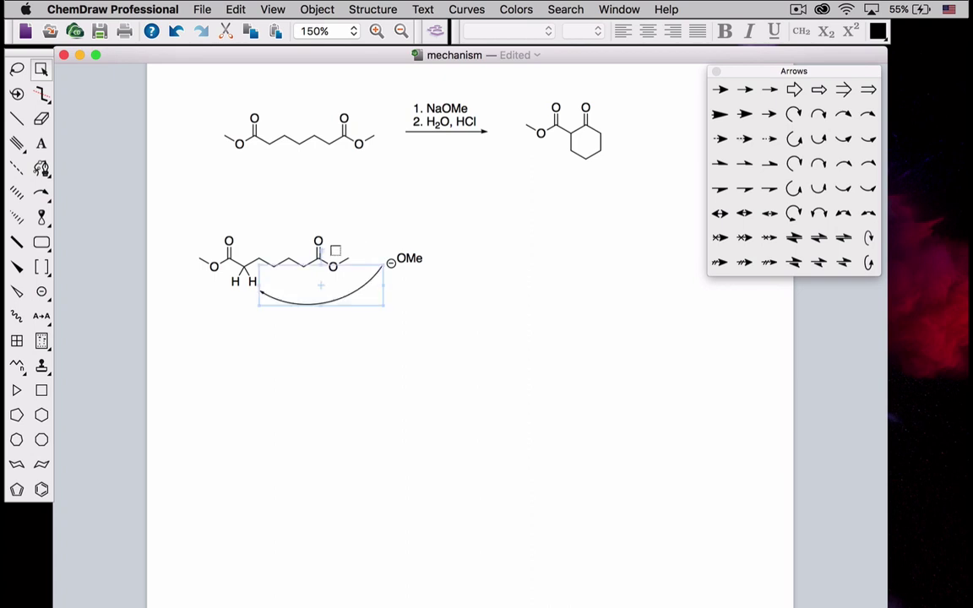
{"action": "left_click_drag", "start_coordinate": [317, 254], "coordinate": [322, 254]}
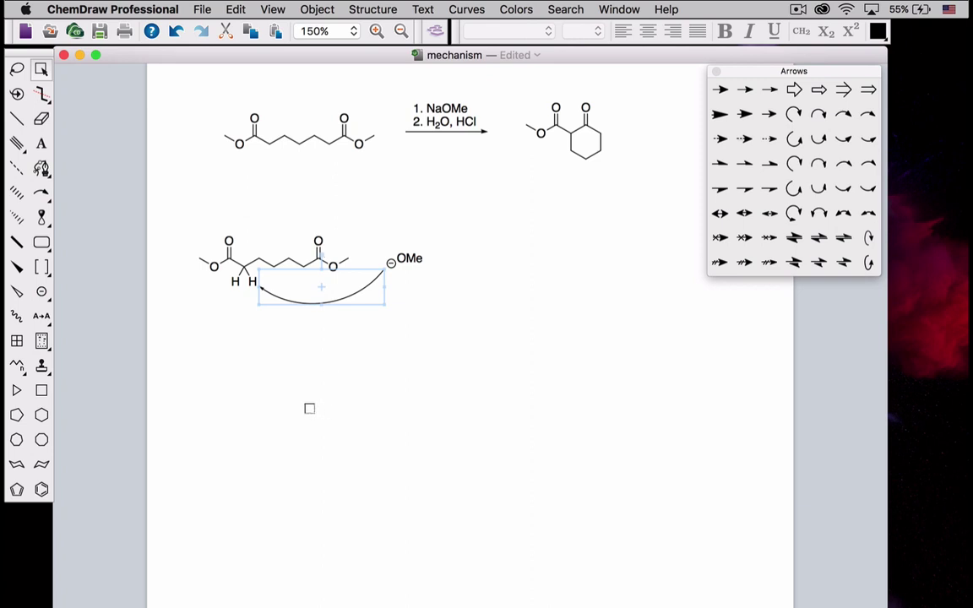
{"action": "left_click", "coordinate": [279, 452]}
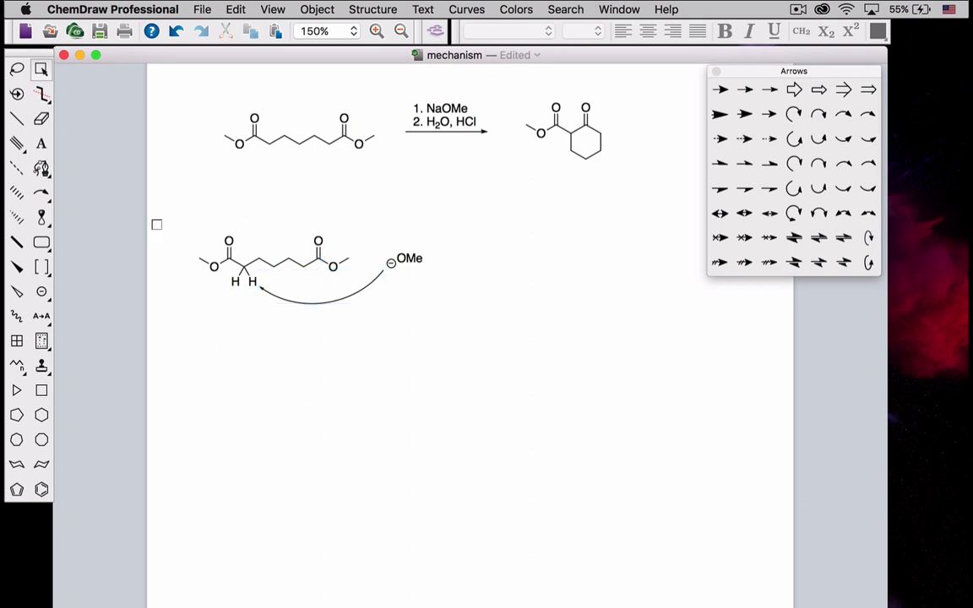
Draw a small curved electron-pushing arrow from the right alpha C–H bond back to the alpha carbon.
{"action": "left_click", "coordinate": [818, 139]}
{"action": "scroll", "coordinate": [312, 228], "scroll_direction": "up", "scroll_amount": 1}
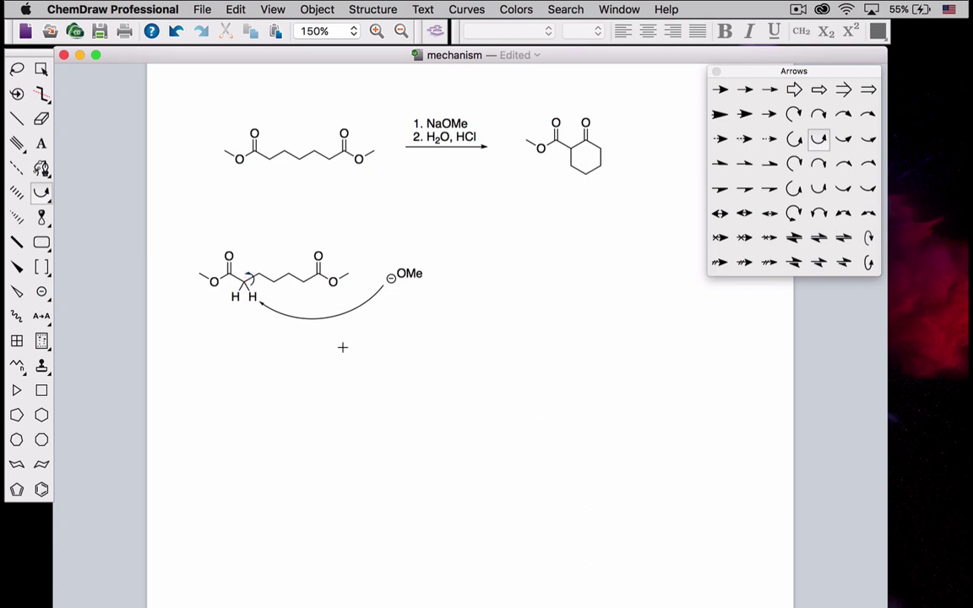
{"action": "left_click", "coordinate": [794, 138]}
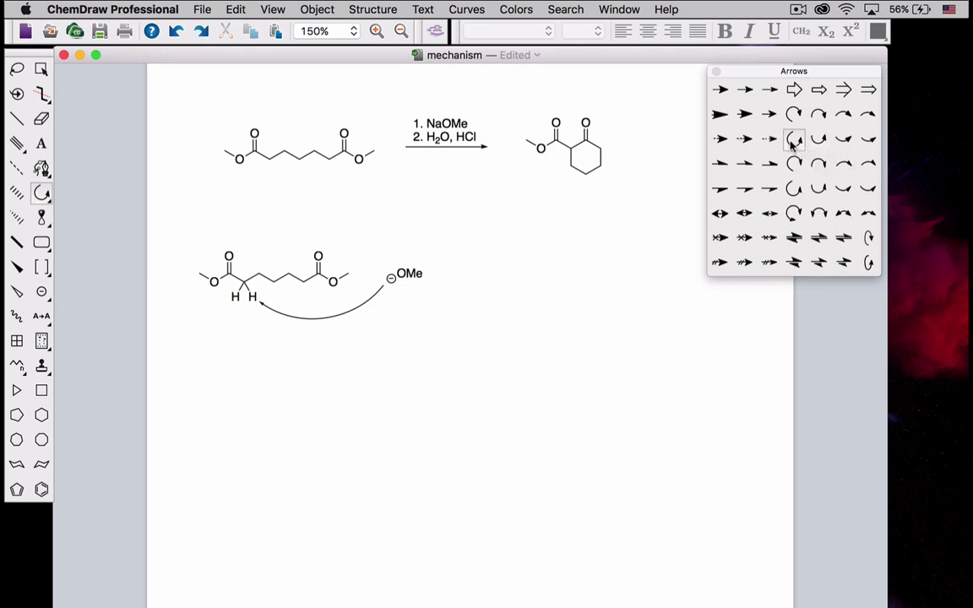
{"action": "left_click", "coordinate": [243, 275]}
Delete the long curved arrow running from the methoxide's negative charge to the right alpha hydrogen.
{"action": "left_click", "coordinate": [41, 70]}
{"action": "left_click", "coordinate": [339, 318]}
{"action": "key", "text": "Delete"}
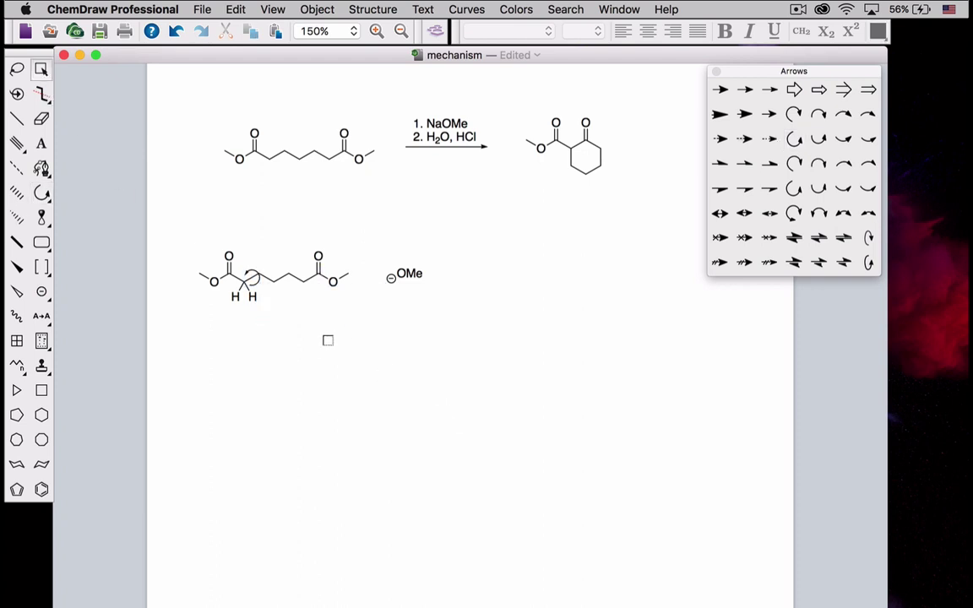
Draw a pen curve from the methoxide's negative charge to the right alpha hydrogen, with Full Arrow at End and an S-shaped bend.
{"action": "left_click", "coordinate": [43, 167]}
{"action": "left_click", "coordinate": [311, 309]}
{"action": "left_click", "coordinate": [261, 298]}
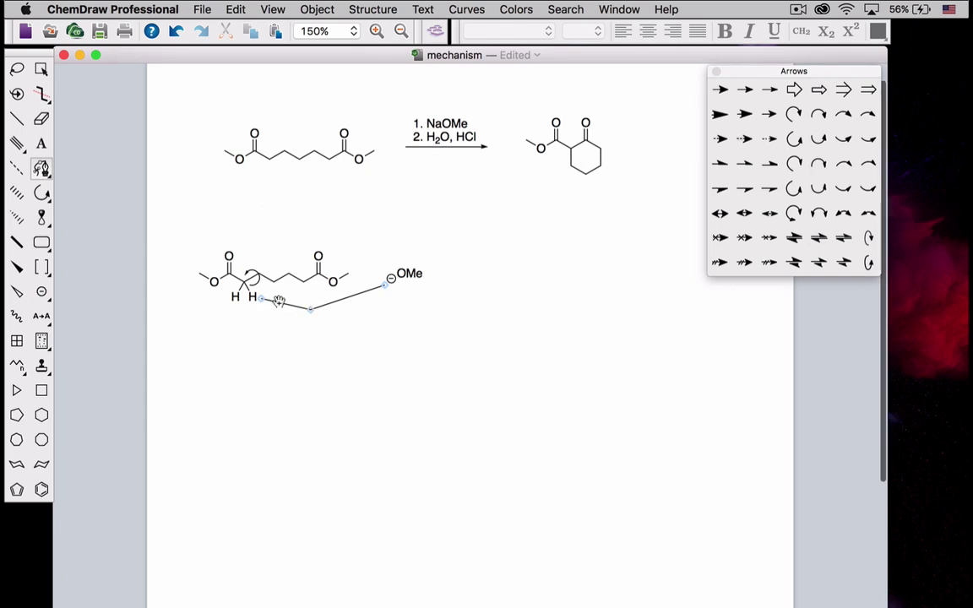
{"action": "right_click", "coordinate": [280, 300]}
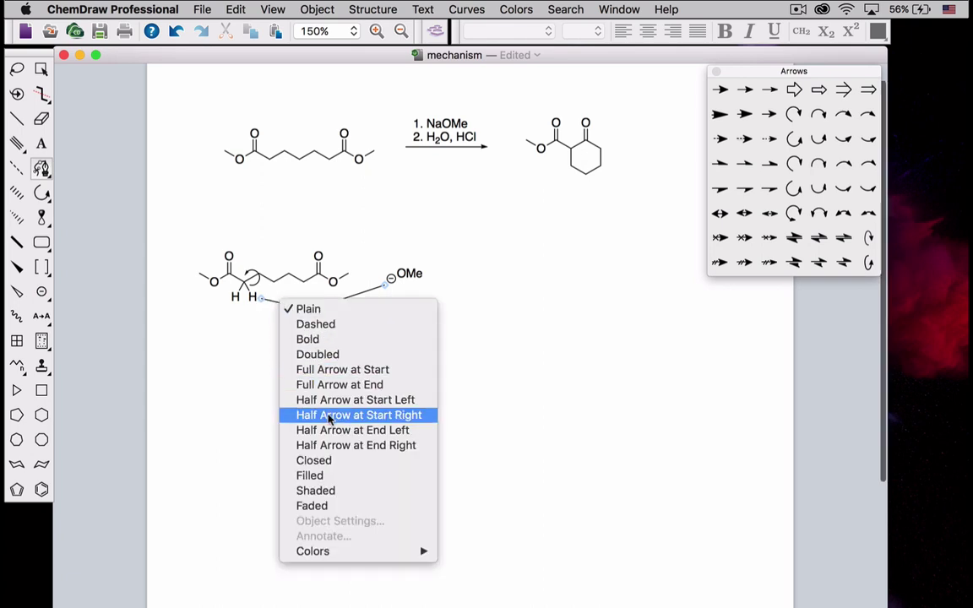
{"action": "left_click", "coordinate": [329, 385]}
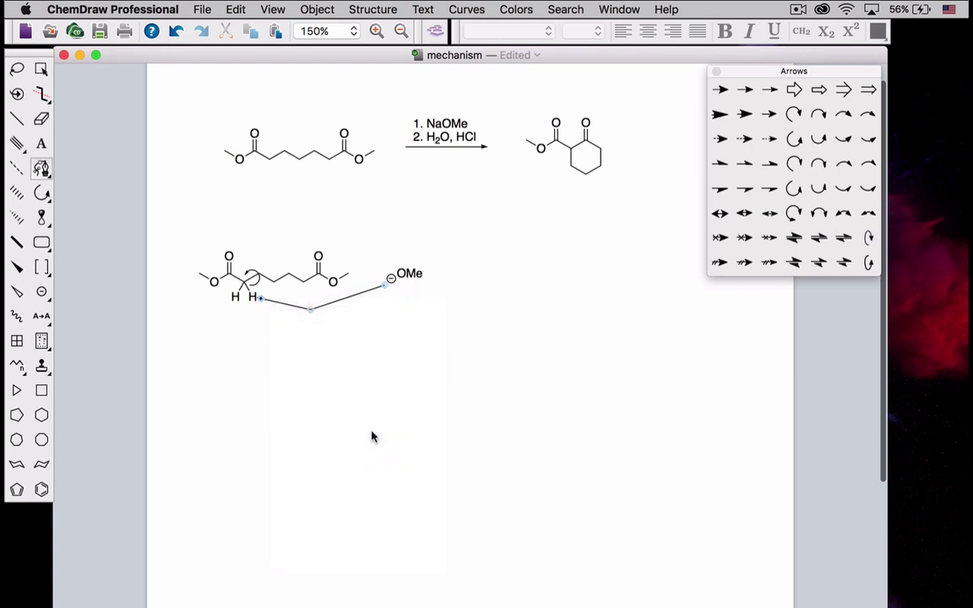
{"action": "left_click_drag", "start_coordinate": [311, 311], "coordinate": [300, 332]}
{"action": "scroll", "coordinate": [93, 113], "scroll_direction": "down", "scroll_amount": 1}
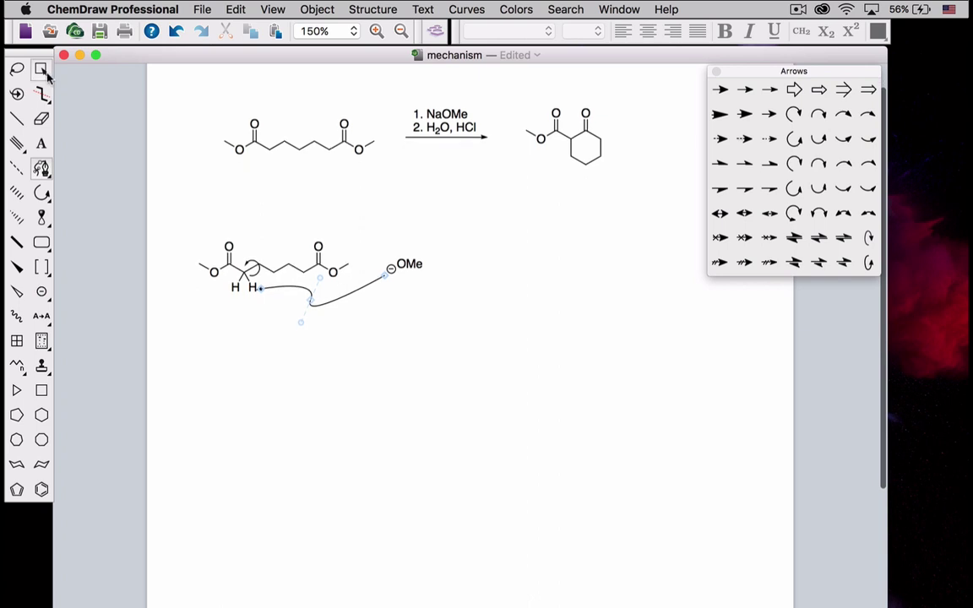
Nudge the S-shaped arrow slightly right and up to clear the alpha hydrogen.
{"action": "left_click", "coordinate": [41, 68]}
{"action": "left_click", "coordinate": [319, 450]}
{"action": "left_click", "coordinate": [40, 71]}
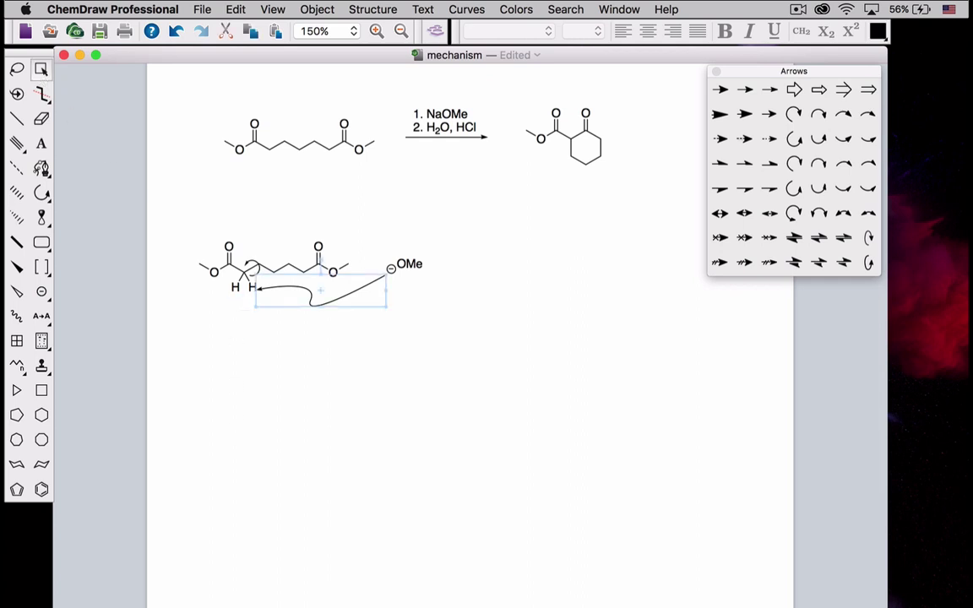
{"action": "key", "text": "BackSpace"}
{"action": "key", "text": "super+z"}
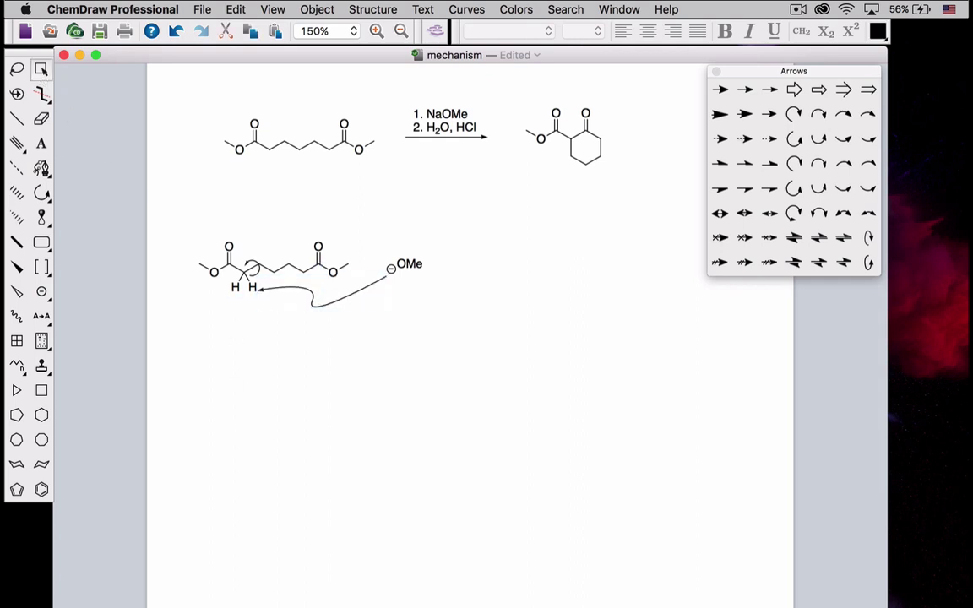
{"action": "key", "text": "Right"}
{"action": "key", "text": "Up"}
{"action": "key", "text": "BackSpace"}
{"action": "key", "text": "super+z"}
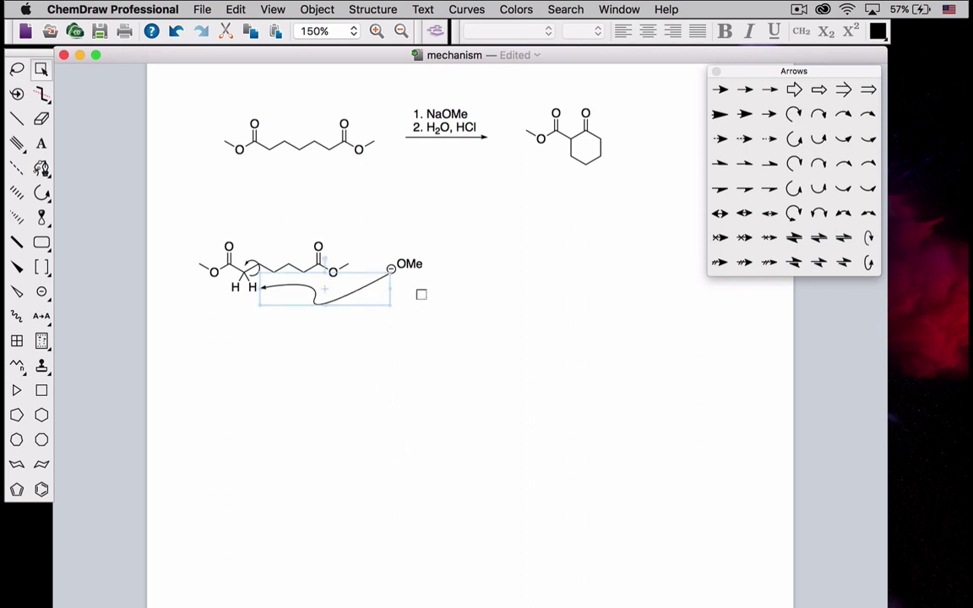
Move the OMe label and its negative charge slightly right, clear of the S-shaped arrow's tail.
{"action": "left_click_drag", "start_coordinate": [377, 239], "coordinate": [436, 287]}
{"action": "key", "text": "Right"}
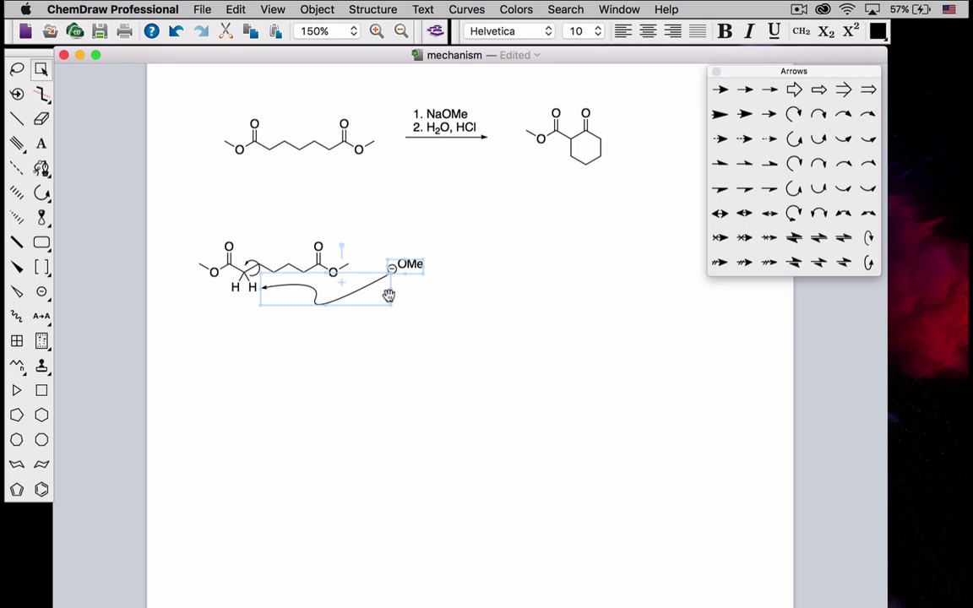
{"action": "left_click", "coordinate": [345, 302], "text": "shift"}
{"action": "key", "text": "Right"}
{"action": "key", "text": "Right"}
{"action": "key", "text": "Right"}
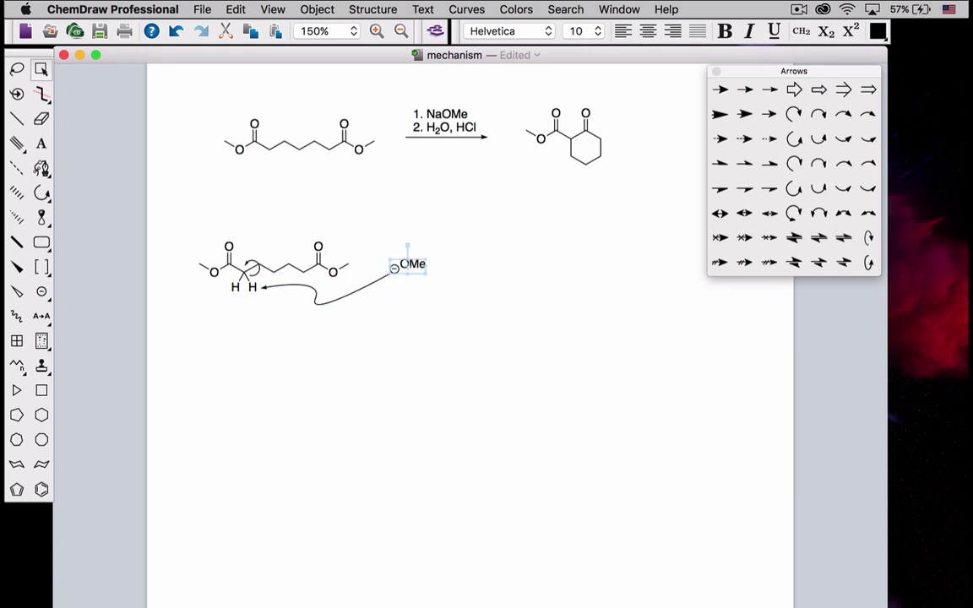
{"action": "left_click", "coordinate": [295, 321]}
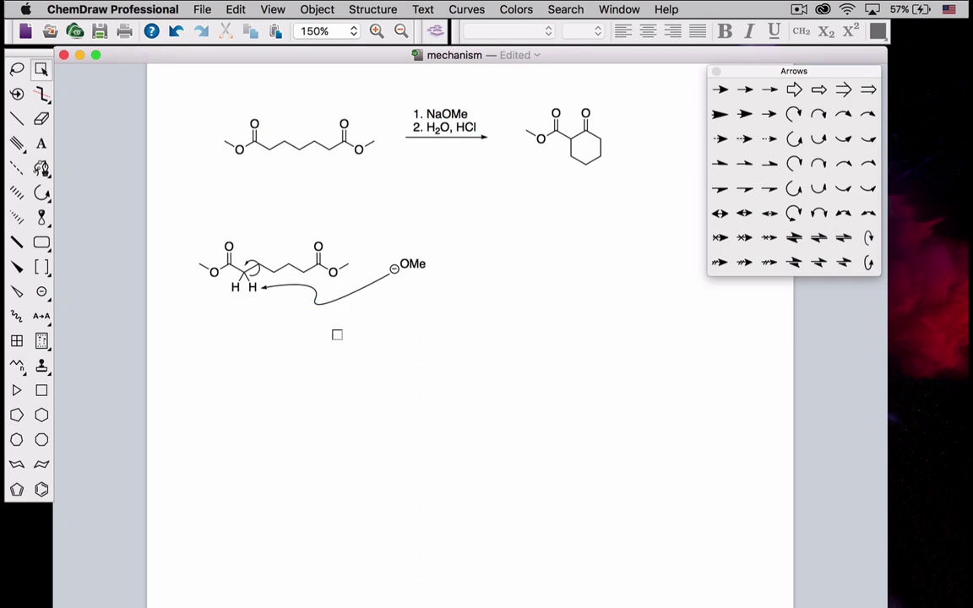
Draw a short horizontal equilibrium arrow to the right of the methoxide.
{"action": "left_click", "coordinate": [843, 237]}
{"action": "left_click_drag", "start_coordinate": [449, 275], "coordinate": [484, 274]}
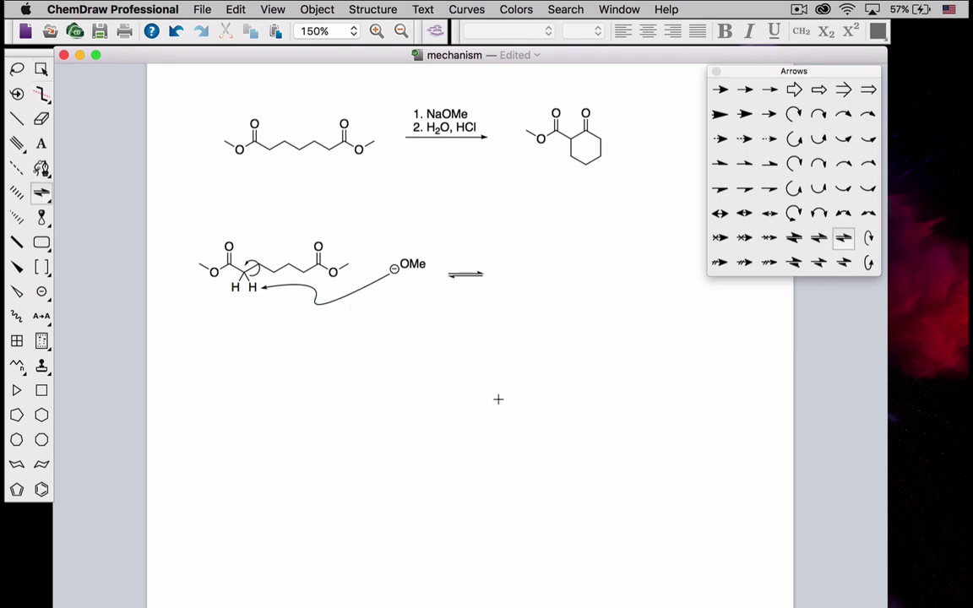
{"action": "left_click", "coordinate": [40, 68]}
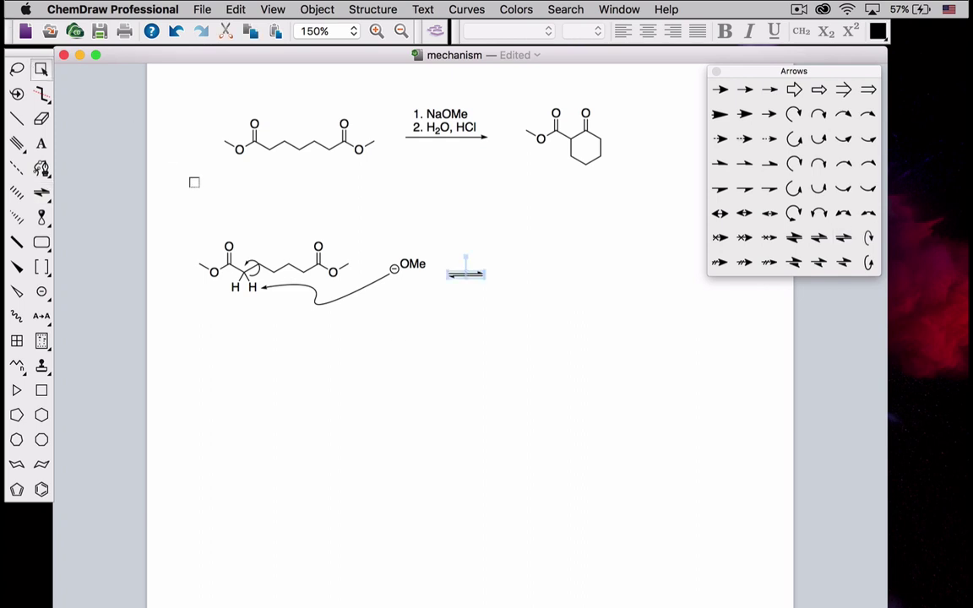
Copy the diester without its hydrogens and place the copy to the right of the equilibrium arrow.
{"action": "left_click_drag", "start_coordinate": [186, 228], "coordinate": [358, 283]}
{"action": "key", "text": "super+c"}
{"action": "key", "text": "super+v"}
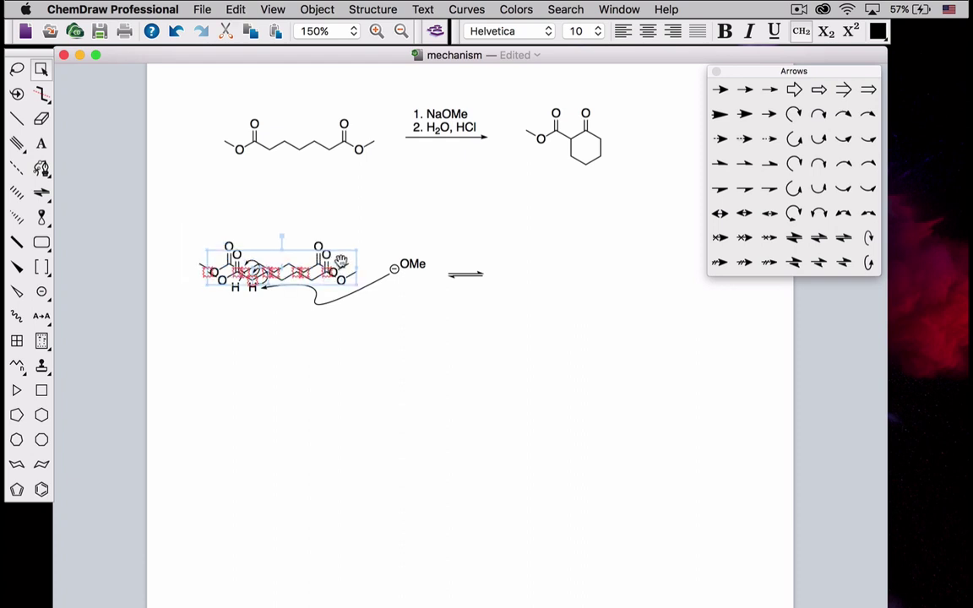
{"action": "left_click_drag", "start_coordinate": [342, 267], "coordinate": [466, 272]}
{"action": "left_click_drag", "start_coordinate": [531, 279], "coordinate": [633, 283]}
{"action": "left_click", "coordinate": [561, 296]}
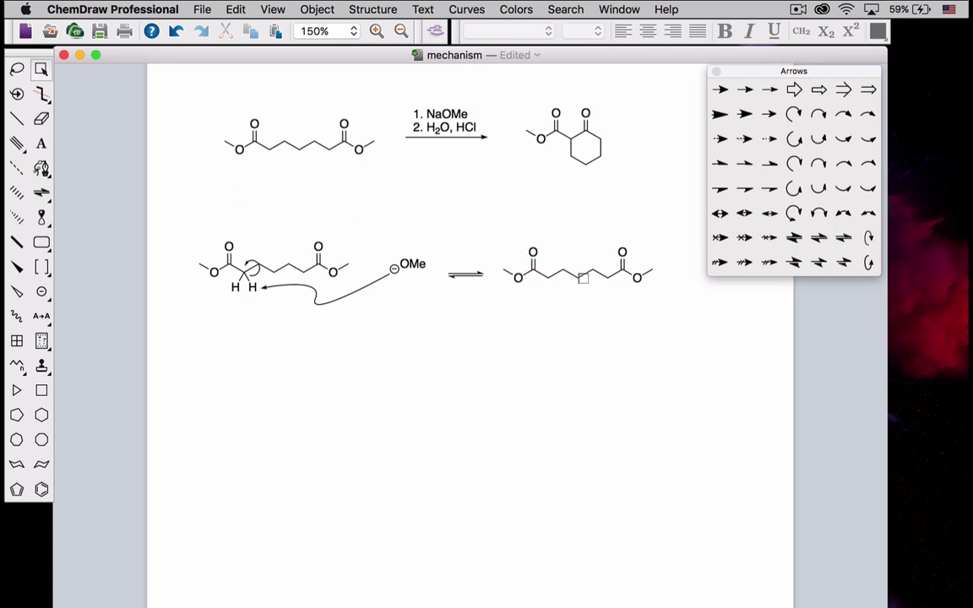
{"action": "key", "text": "c"}
{"action": "key", "text": "Delete"}
{"action": "key", "text": "super+z"}
Attach a circled negative charge to the left alpha carbon of the copied diester.
{"action": "left_click", "coordinate": [43, 292]}
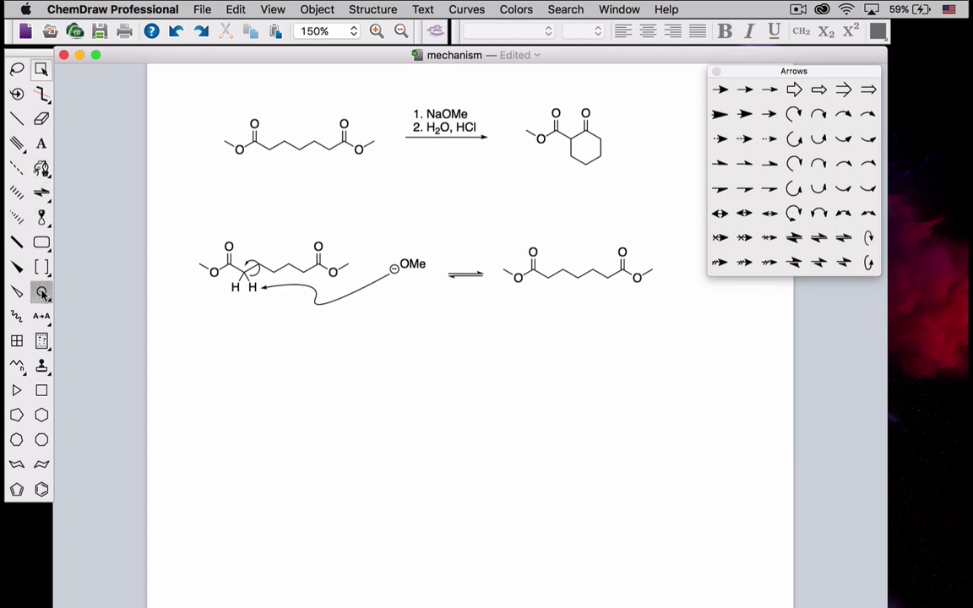
{"action": "left_click", "coordinate": [548, 279]}
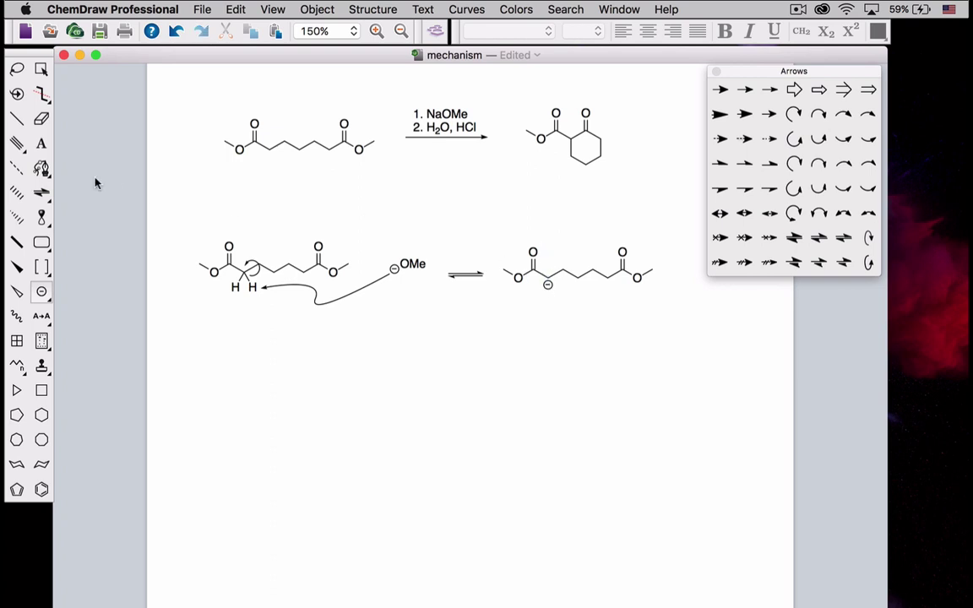
{"action": "left_click", "coordinate": [41, 168]}
{"action": "left_click", "coordinate": [634, 300]}
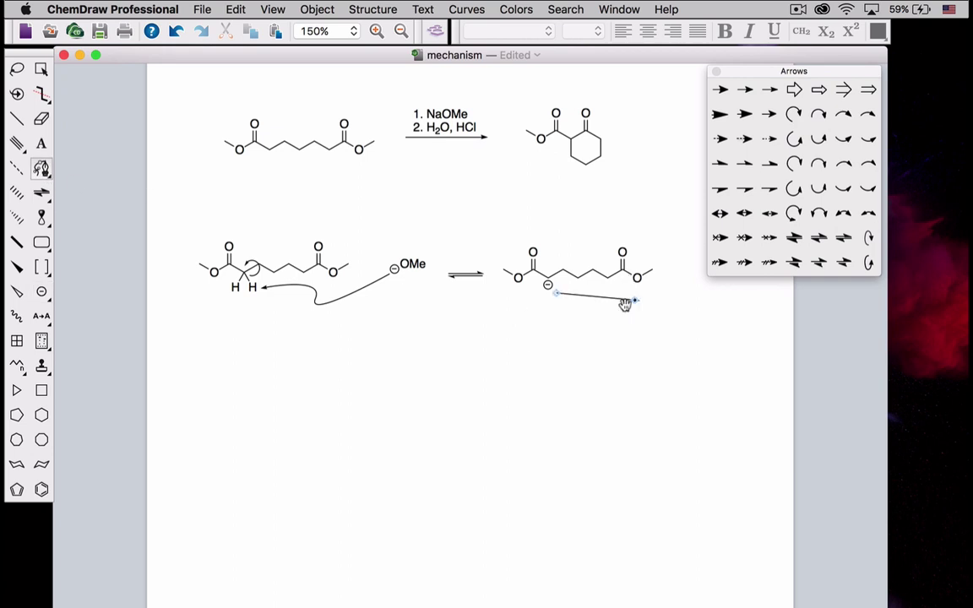
{"action": "left_click", "coordinate": [624, 277]}
{"action": "mouse_move", "coordinate": [631, 309]}
{"action": "left_mouse_down"}
{"action": "mouse_move", "coordinate": [631, 296]}
{"action": "mouse_move", "coordinate": [632, 319]}
{"action": "mouse_move", "coordinate": [647, 313]}
{"action": "mouse_move", "coordinate": [641, 321]}
{"action": "left_mouse_up"}
{"action": "left_click", "coordinate": [41, 69]}
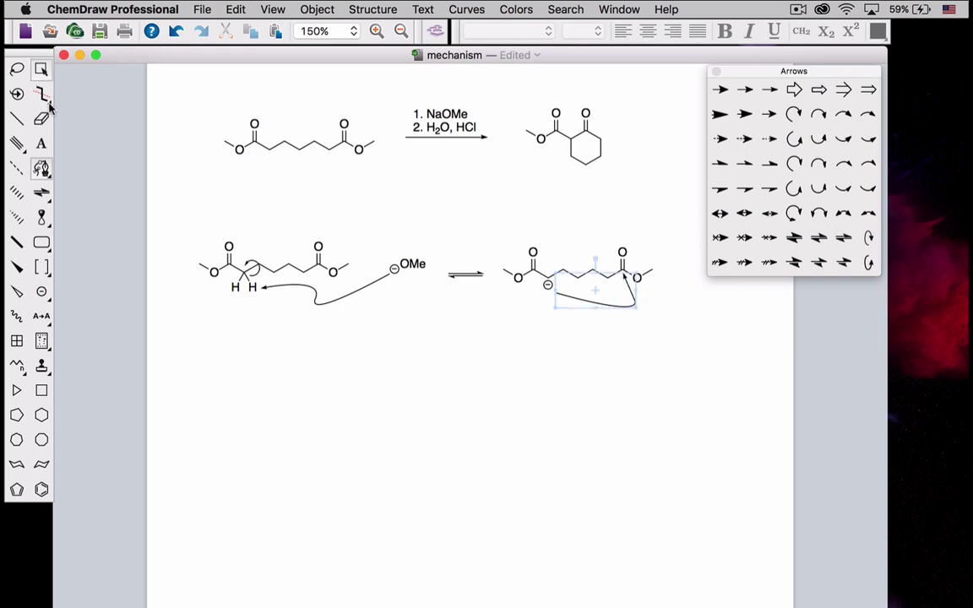
{"action": "left_click", "coordinate": [303, 467]}
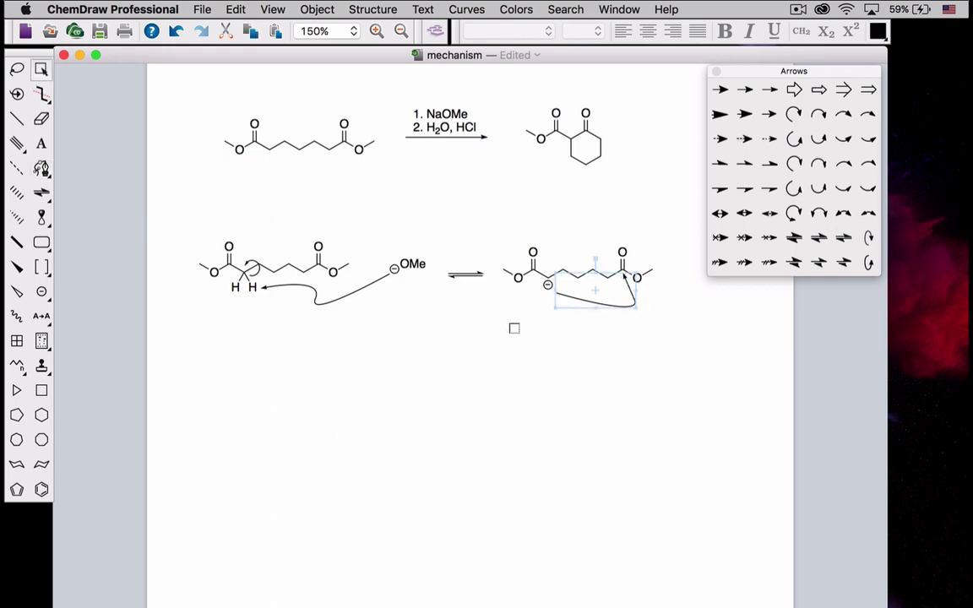
{"action": "key", "text": "Delete"}
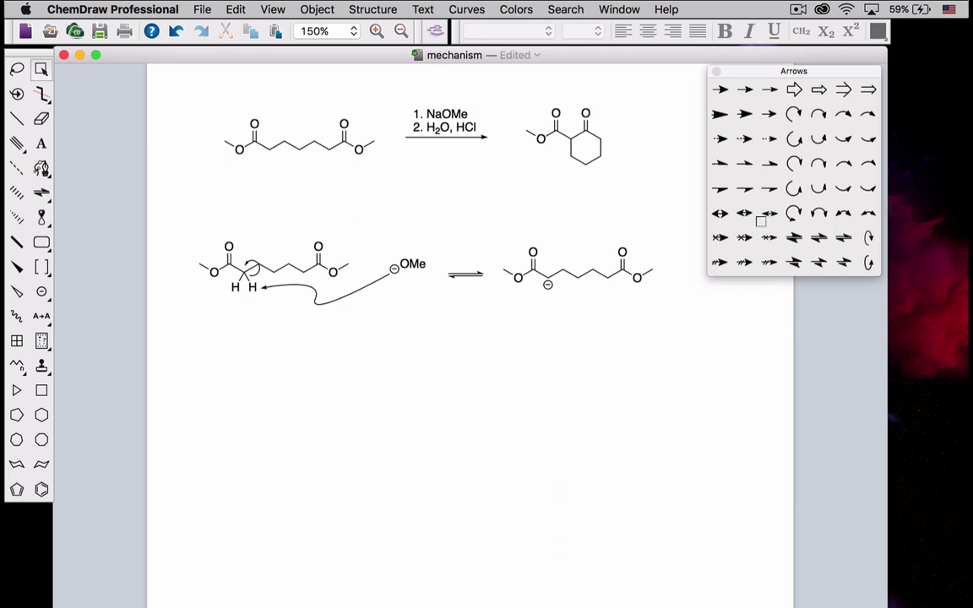
Draw a curved arrow from the carbanion's negative charge to the right ester's carbonyl carbon, bowing below the chain.
{"action": "left_click", "coordinate": [843, 139]}
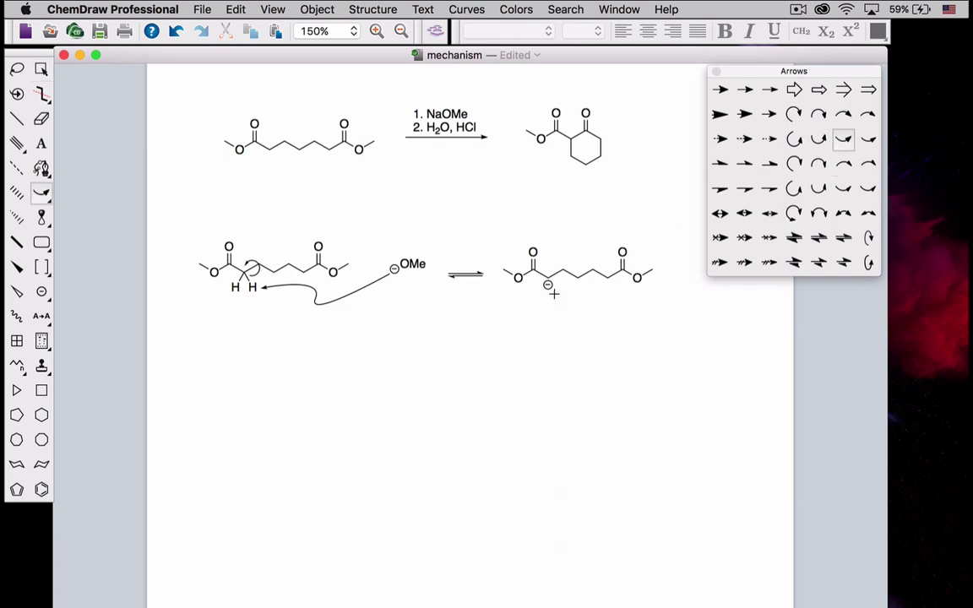
{"action": "left_click_drag", "start_coordinate": [550, 287], "coordinate": [622, 274]}
{"action": "left_click", "coordinate": [40, 69]}
{"action": "left_click", "coordinate": [587, 305]}
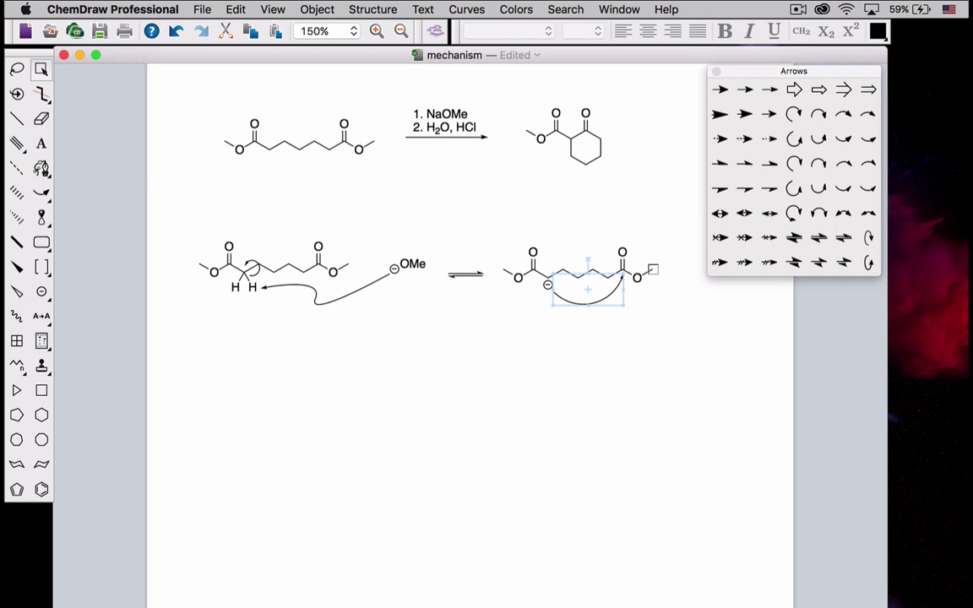
Draw a small curved arrow from the right ester's C=O bond up to its carbonyl oxygen.
{"action": "left_click", "coordinate": [41, 193]}
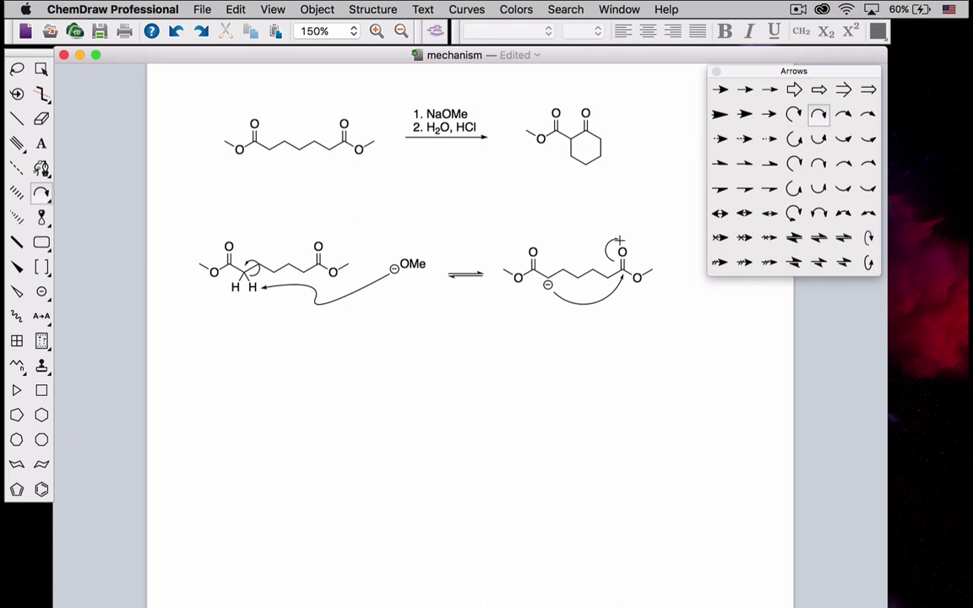
{"action": "left_click", "coordinate": [619, 240]}
{"action": "left_click", "coordinate": [41, 69]}
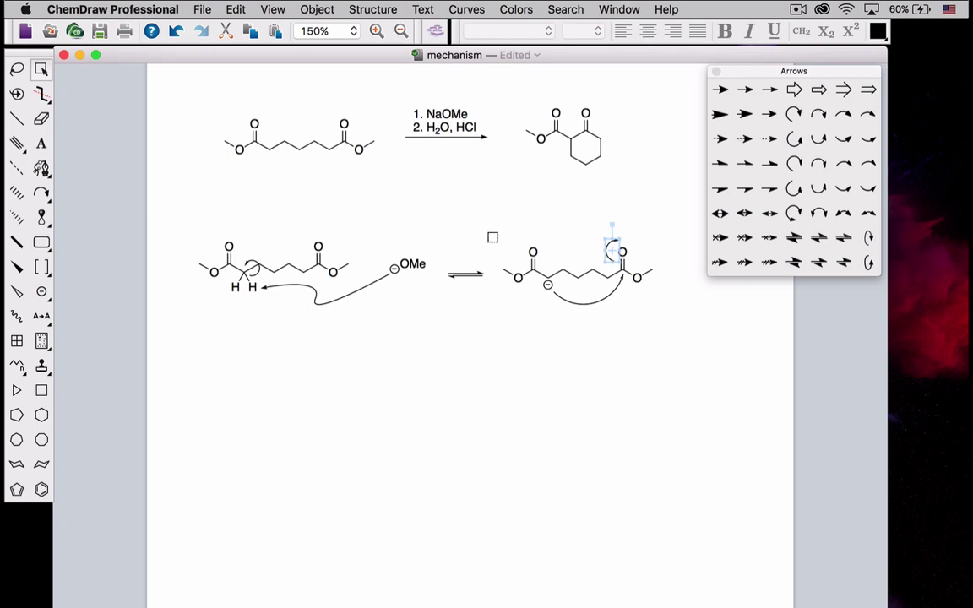
Copy the carbanion diester and place the copy in a new row below the first diester.
{"action": "left_click_drag", "start_coordinate": [489, 234], "coordinate": [683, 294]}
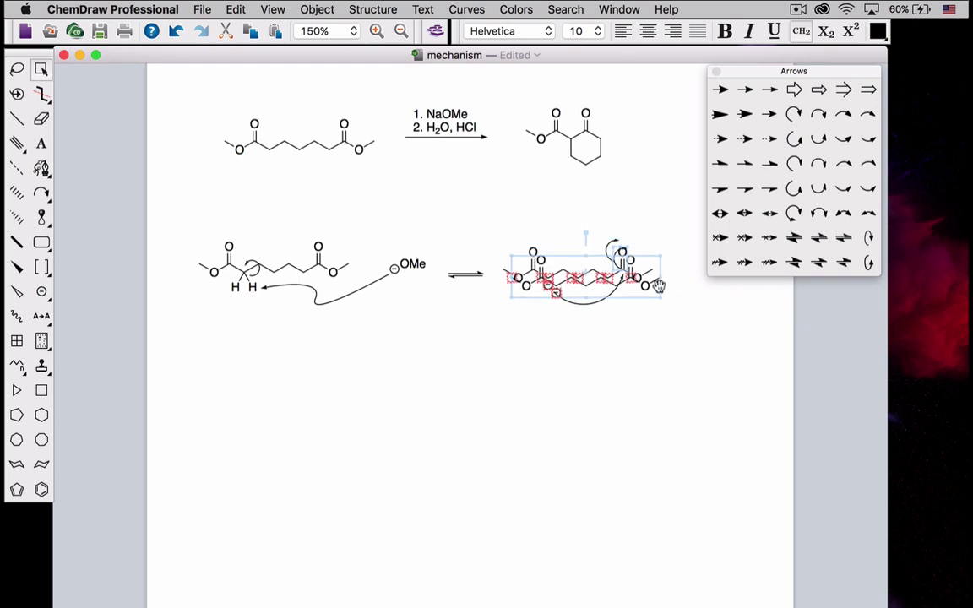
{"action": "left_click_drag", "start_coordinate": [606, 287], "coordinate": [358, 391]}
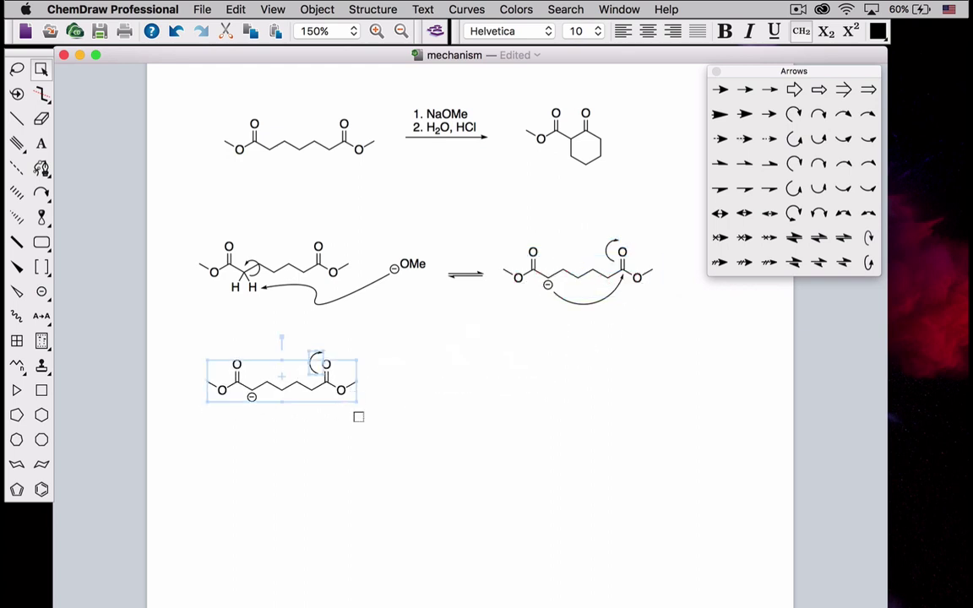
{"action": "left_click", "coordinate": [343, 458]}
Delete the small curved arrow and the negative charge from the diester copy in the new row.
{"action": "left_click", "coordinate": [42, 71]}
{"action": "left_click", "coordinate": [380, 329]}
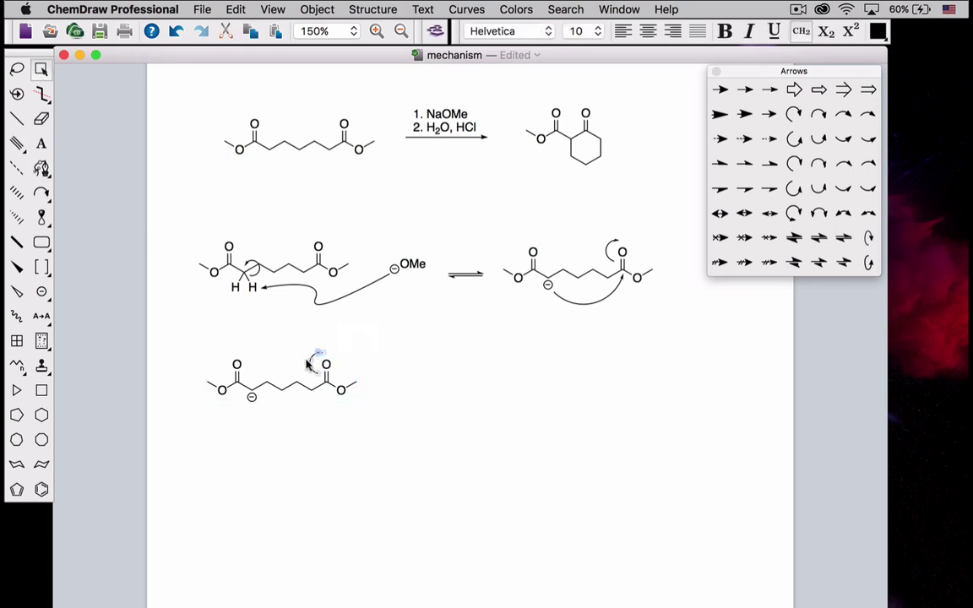
{"action": "key", "text": "Delete"}
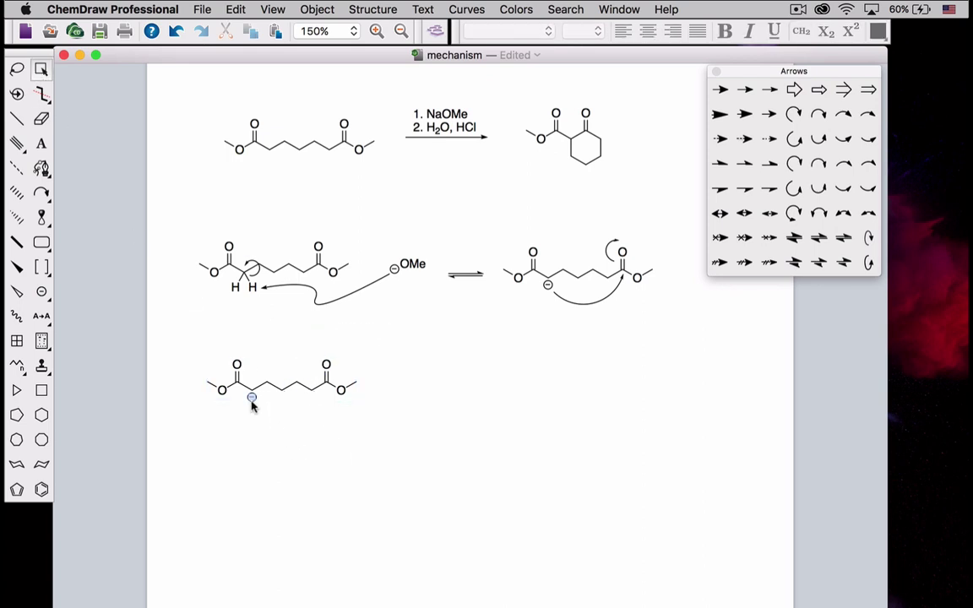
{"action": "left_click", "coordinate": [251, 399]}
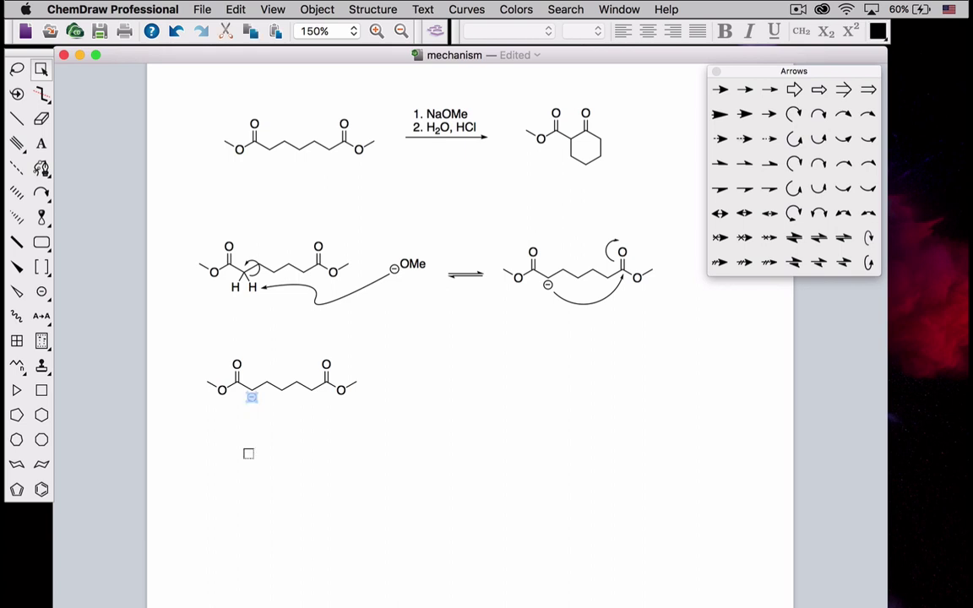
{"action": "key", "text": "Delete"}
Bond the left alpha carbon to the right ester carbon in the lower copy and reduce that ester's C=O to a single bond.
{"action": "left_click", "coordinate": [16, 118]}
{"action": "left_click_drag", "start_coordinate": [251, 390], "coordinate": [327, 384]}
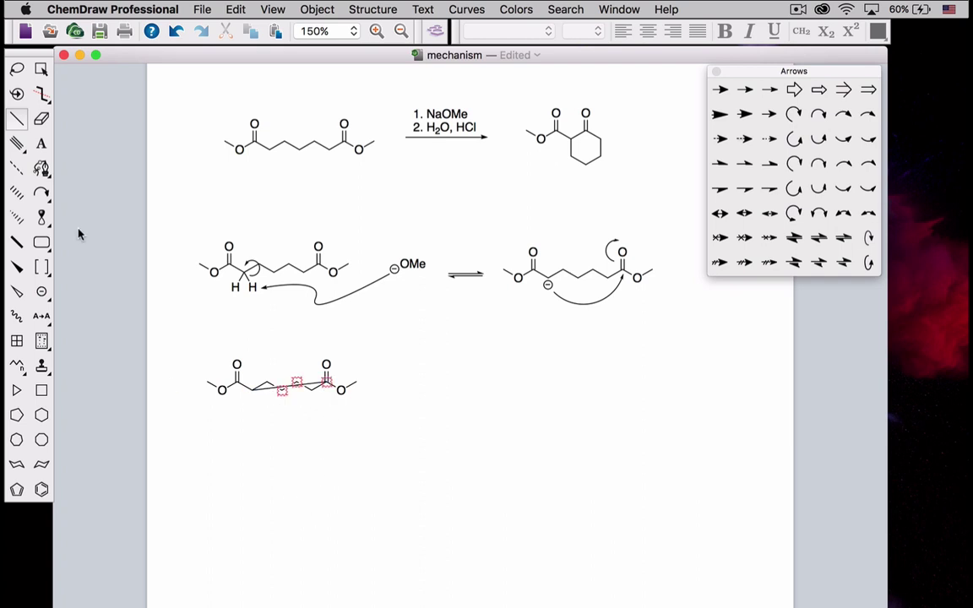
{"action": "left_click", "coordinate": [40, 118]}
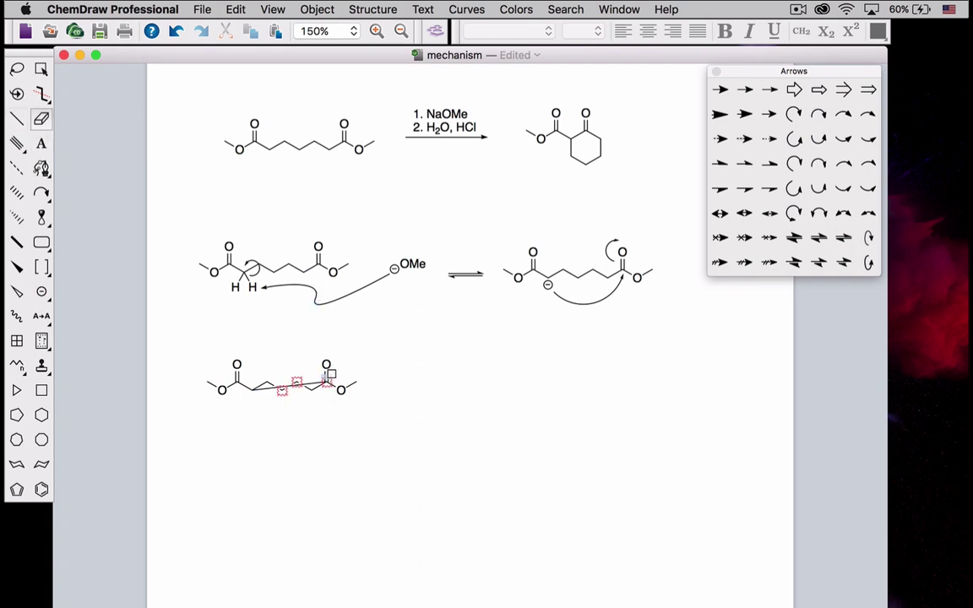
{"action": "left_click", "coordinate": [329, 374]}
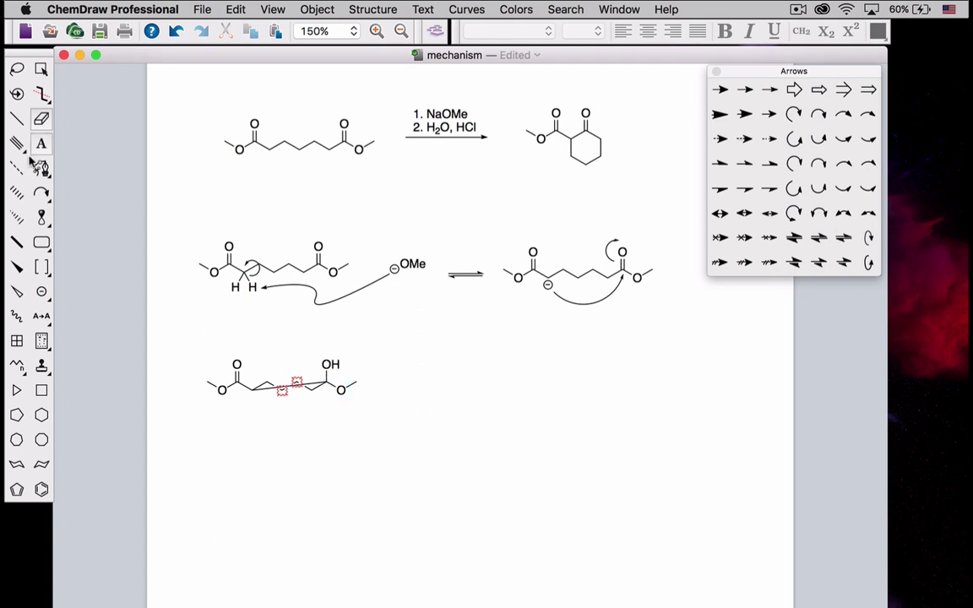
Add a negative charge to the lower structure's hydroxyl oxygen and clean up the structure into a regular six-membered ring.
{"action": "left_click", "coordinate": [41, 291]}
{"action": "left_click", "coordinate": [328, 363]}
{"action": "left_click", "coordinate": [40, 69]}
{"action": "key", "text": "super+shift+k"}
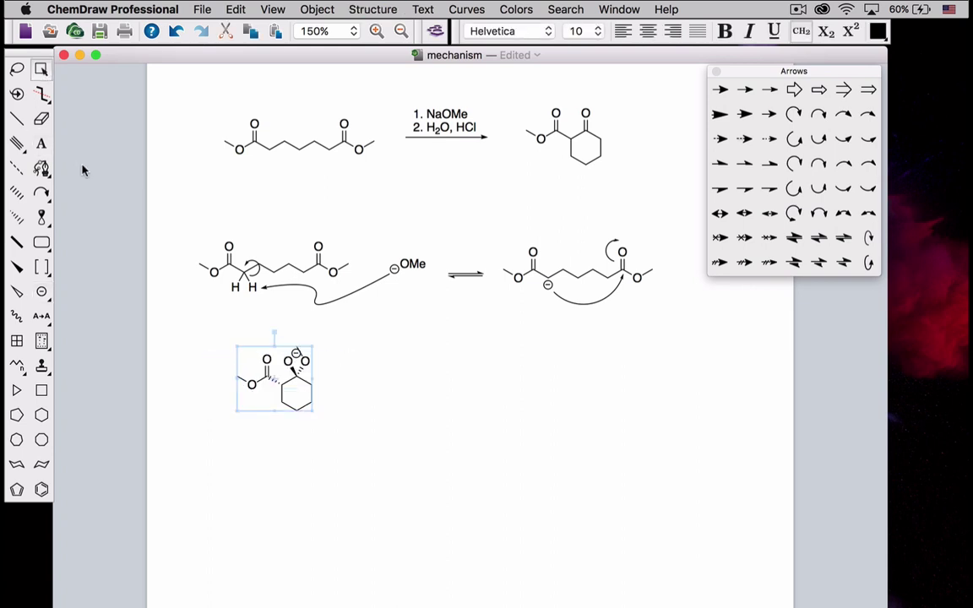
{"action": "key", "text": "super+shift+k"}
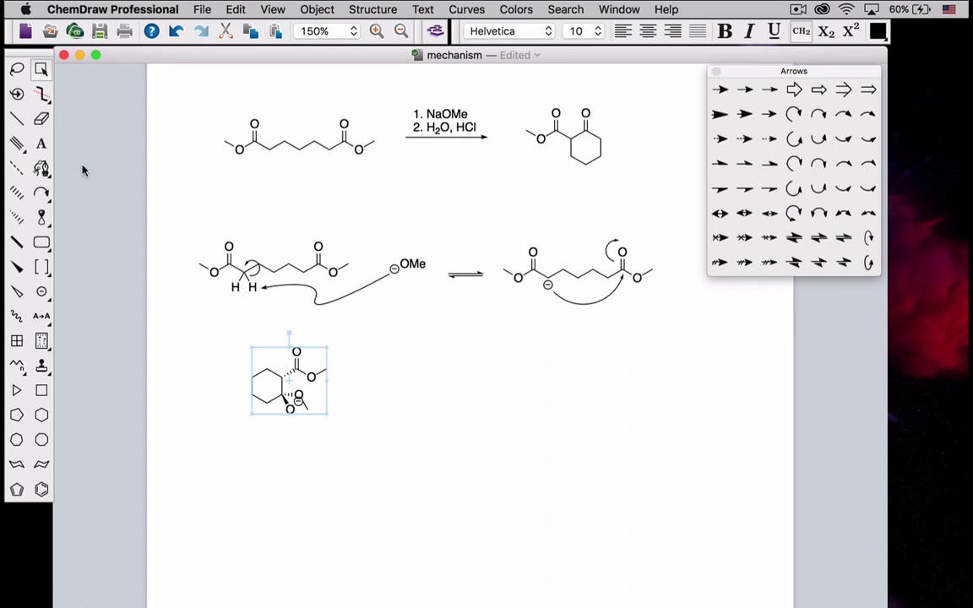
{"action": "key", "text": "super+shift+k"}
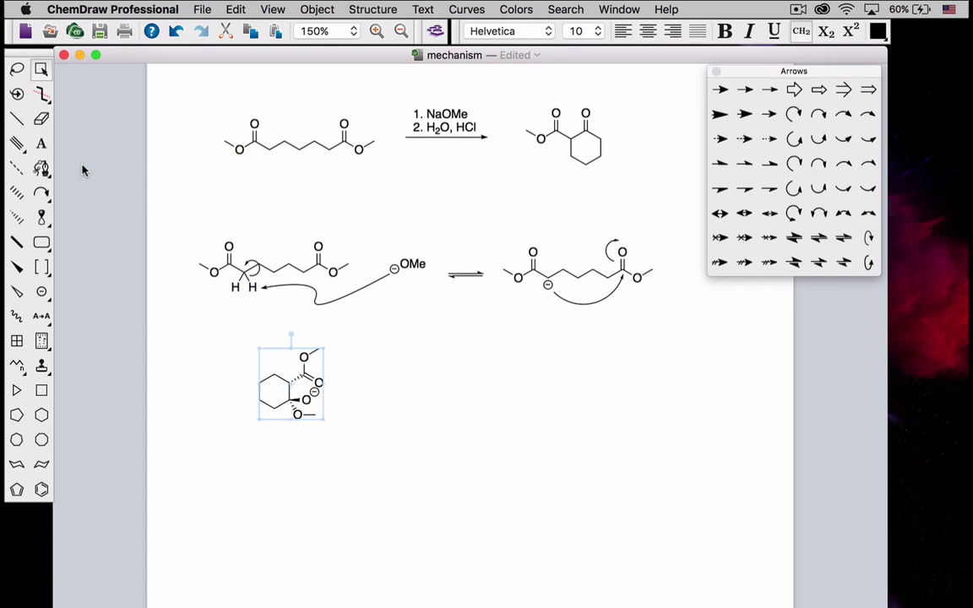
{"action": "key", "text": "super+shift+k"}
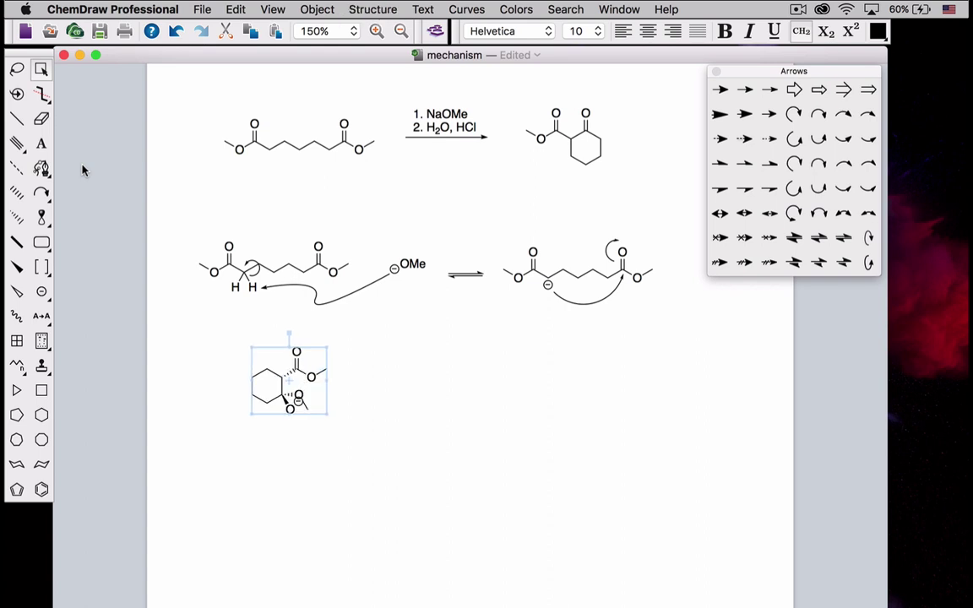
Change the hashed bonds of the cyclic intermediate to plain bonds and erase its negative charge.
{"action": "left_click", "coordinate": [16, 118]}
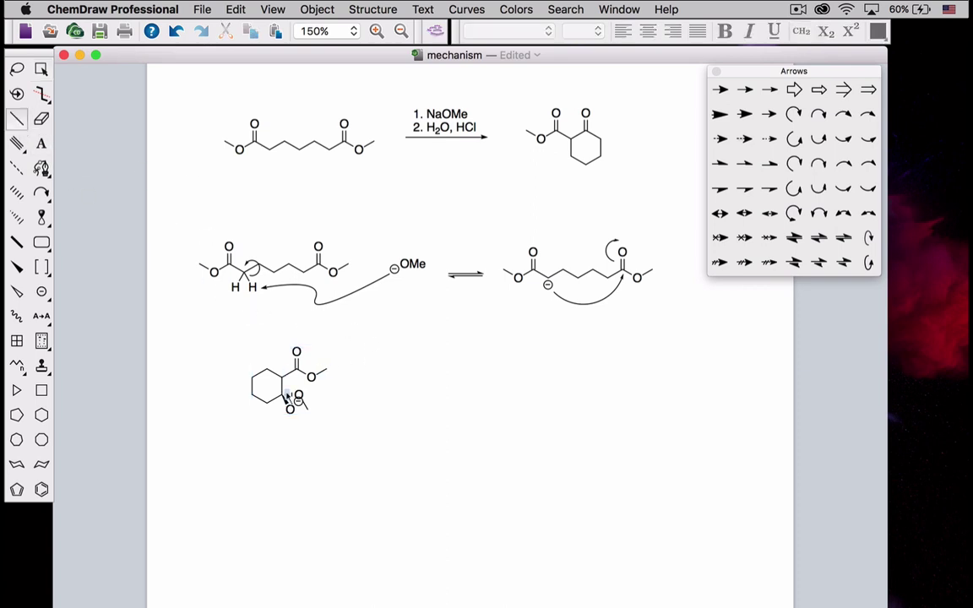
{"action": "left_click", "coordinate": [40, 118]}
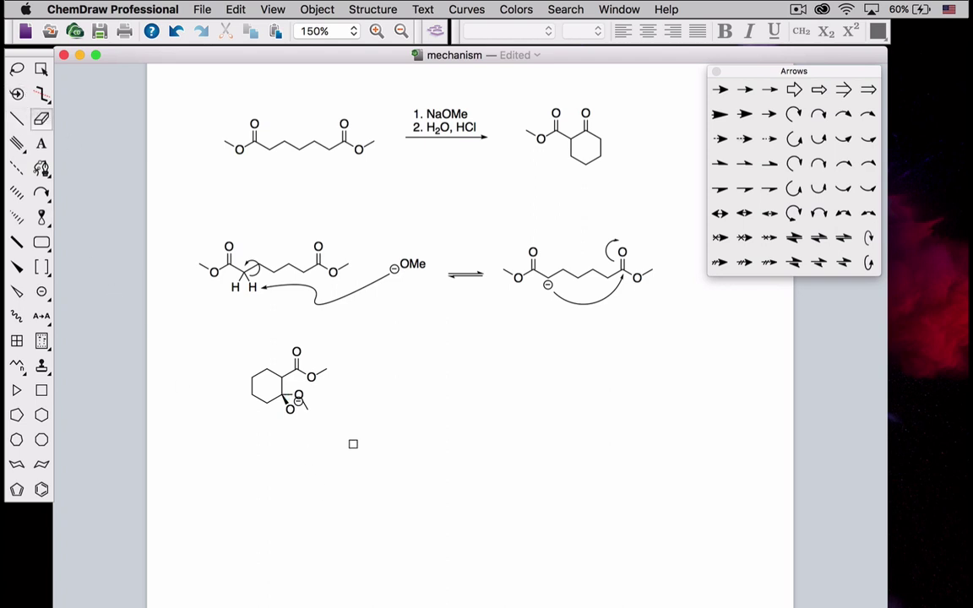
{"action": "left_click", "coordinate": [300, 405]}
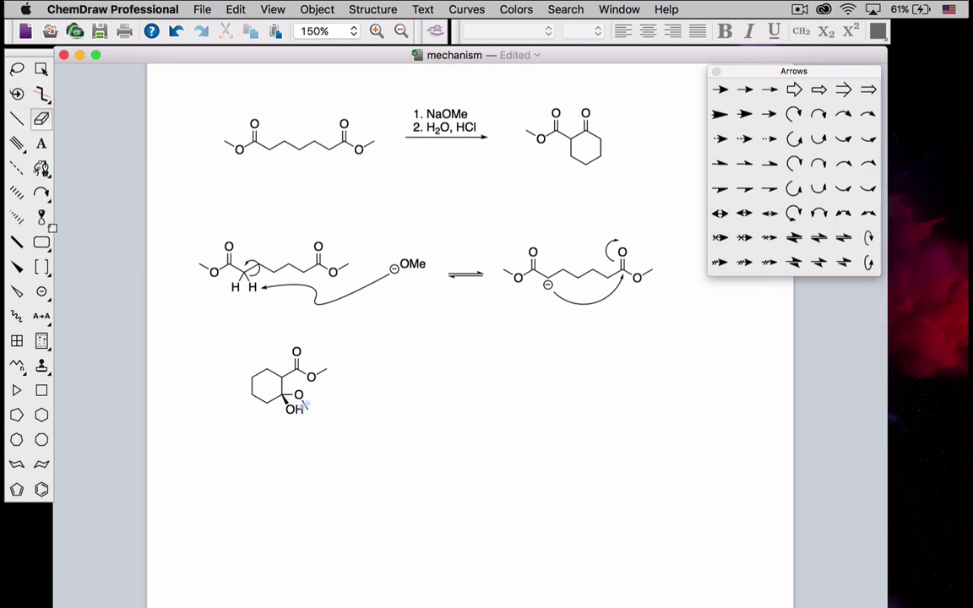
Change the wedged bond to the hydroxyl group into a plain bond and restore the zoom to 150%.
{"action": "left_click", "coordinate": [17, 119]}
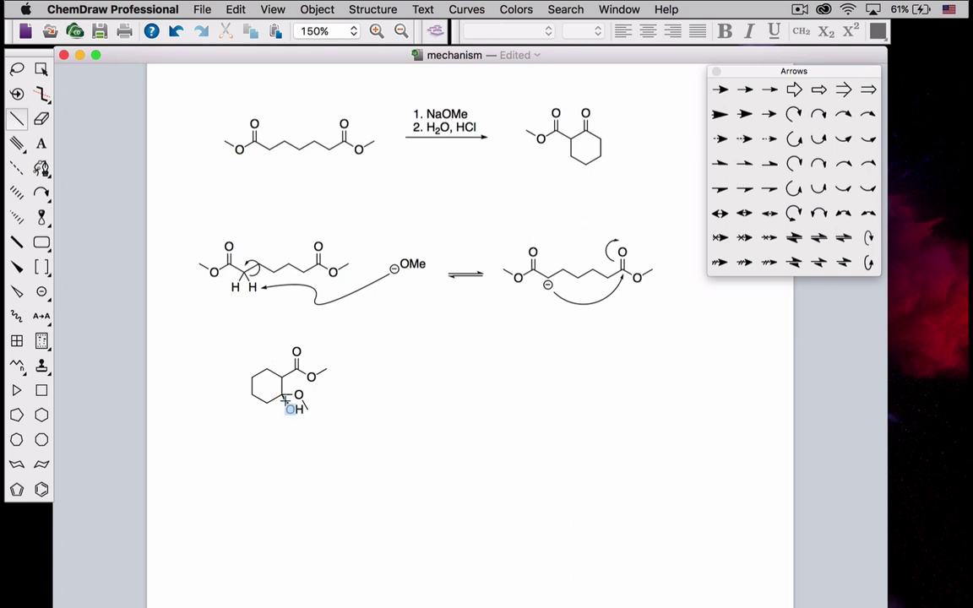
{"action": "left_click", "coordinate": [291, 409]}
{"action": "key", "text": "super+z"}
{"action": "scroll", "coordinate": [331, 395], "scroll_direction": "up", "scroll_amount": 10}
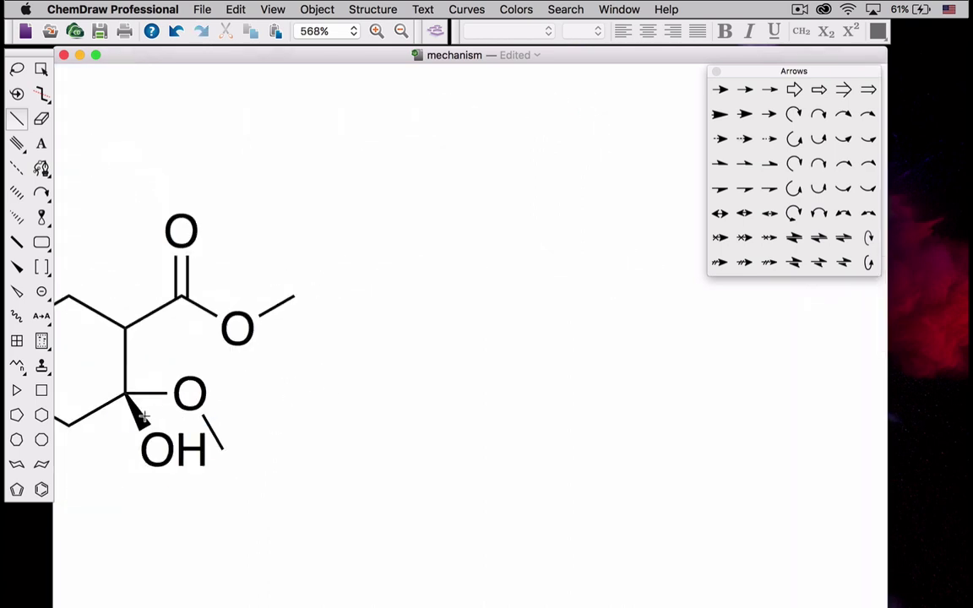
{"action": "left_click", "coordinate": [138, 414]}
{"action": "scroll", "coordinate": [214, 474], "scroll_direction": "down", "scroll_amount": 5}
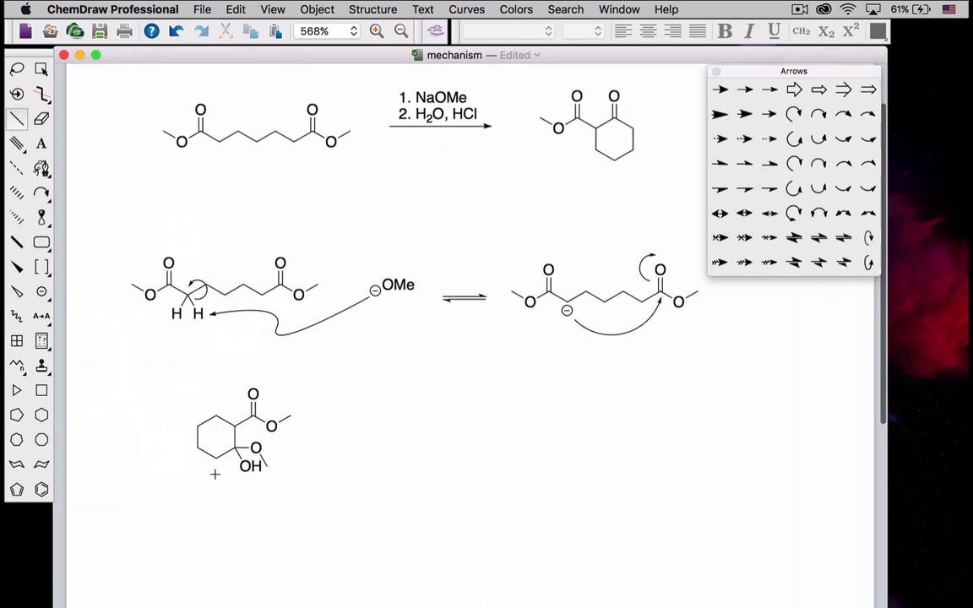
{"action": "left_click", "coordinate": [331, 29]}
{"action": "left_click", "coordinate": [380, 212]}
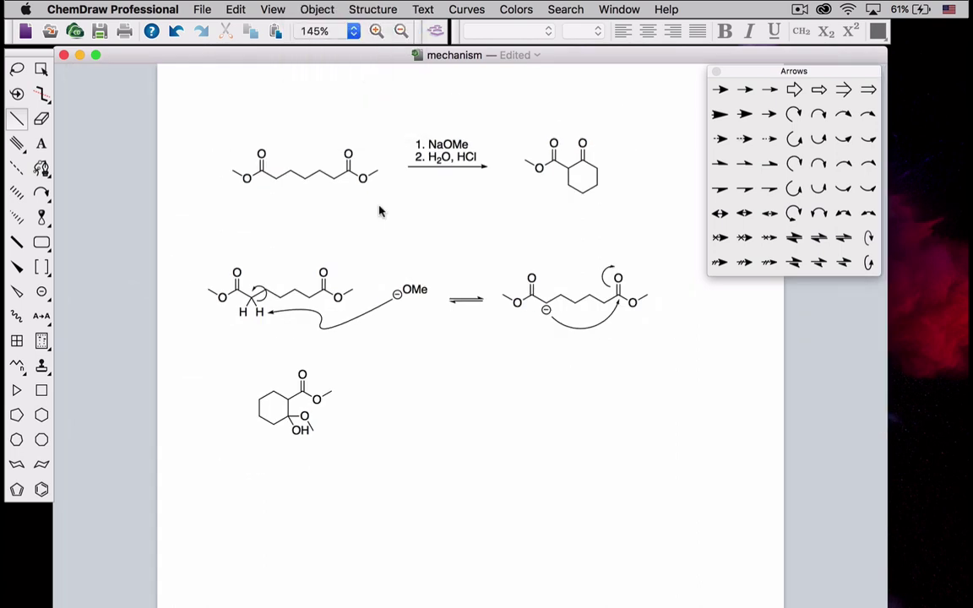
{"action": "scroll", "coordinate": [380, 211], "scroll_direction": "up", "scroll_amount": 1}
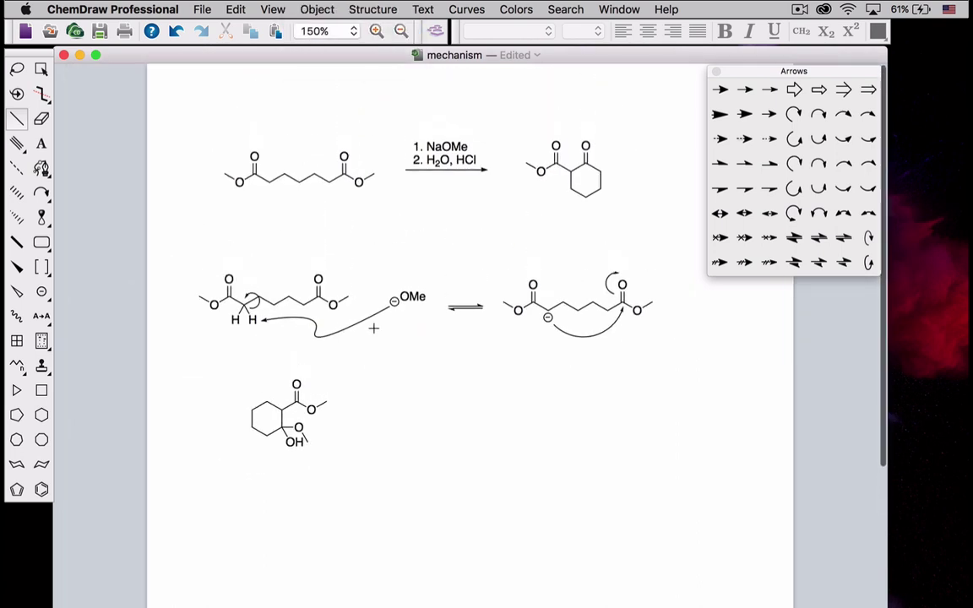
Move the hydroxyl oxygen straight below its ring carbon and give it a negative charge.
{"action": "left_click", "coordinate": [41, 69]}
{"action": "left_click_drag", "start_coordinate": [290, 446], "coordinate": [278, 458]}
{"action": "left_click", "coordinate": [41, 292]}
{"action": "left_click", "coordinate": [282, 444]}
Place a copy of the equilibrium arrow before the cyclic intermediate and align the arrow with the structure.
{"action": "left_click", "coordinate": [42, 69]}
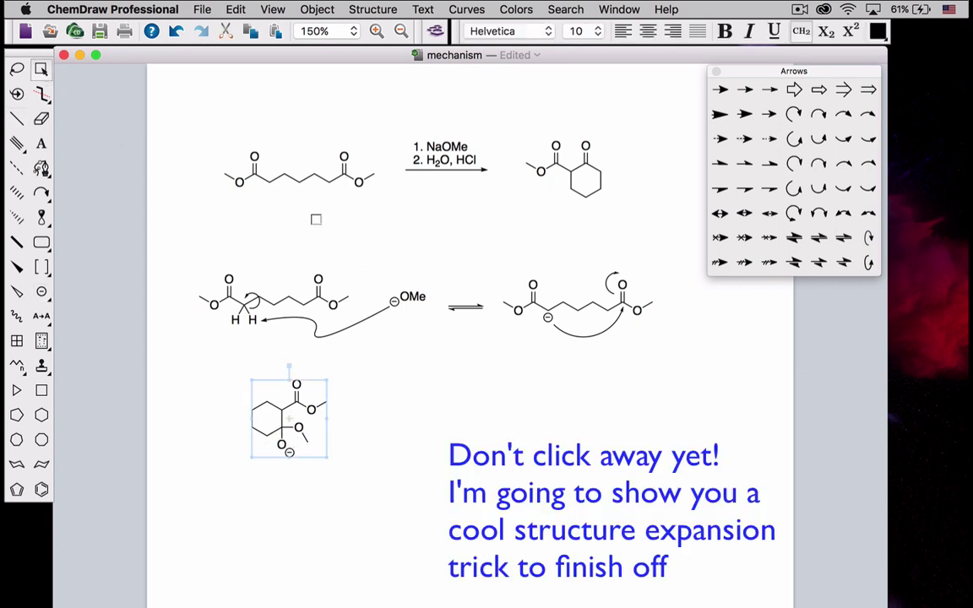
{"action": "left_click", "coordinate": [466, 306]}
{"action": "left_click_drag", "start_coordinate": [468, 306], "coordinate": [211, 419]}
{"action": "left_click", "coordinate": [283, 419], "text": "shift"}
{"action": "left_click", "coordinate": [317, 9]}
{"action": "mouse_move", "coordinate": [371, 169]}
{"action": "left_click", "coordinate": [576, 196]}
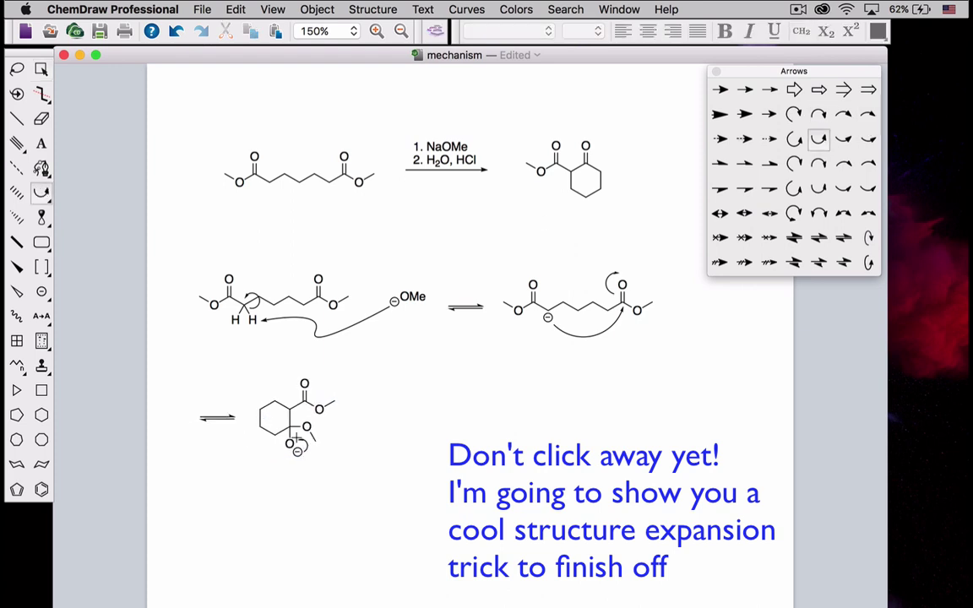
Draw a small curved arrow from the C–OMe bond to the methoxy oxygen and place another equilibrium arrow after the intermediate.
{"action": "left_click", "coordinate": [818, 114]}
{"action": "left_click_drag", "start_coordinate": [298, 422], "coordinate": [308, 419]}
{"action": "key", "text": "space"}
{"action": "left_click", "coordinate": [478, 306]}
{"action": "left_click_drag", "start_coordinate": [479, 306], "coordinate": [400, 415]}
{"action": "left_click", "coordinate": [429, 491]}
Copy the cyclic intermediate after the second equilibrium arrow, remove the copy's methoxy group and make its ring C–O bond a ketone.
{"action": "left_click_drag", "start_coordinate": [255, 364], "coordinate": [346, 487]}
{"action": "mouse_move", "coordinate": [321, 449]}
{"action": "left_mouse_down", "text": "alt"}
{"action": "mouse_move", "coordinate": [497, 451]}
{"action": "mouse_move", "coordinate": [473, 455]}
{"action": "left_mouse_up", "text": "alt"}
{"action": "left_click", "coordinate": [42, 119]}
{"action": "left_click", "coordinate": [484, 429]}
{"action": "left_click", "coordinate": [479, 422]}
{"action": "left_click", "coordinate": [16, 119]}
{"action": "left_click", "coordinate": [466, 438]}
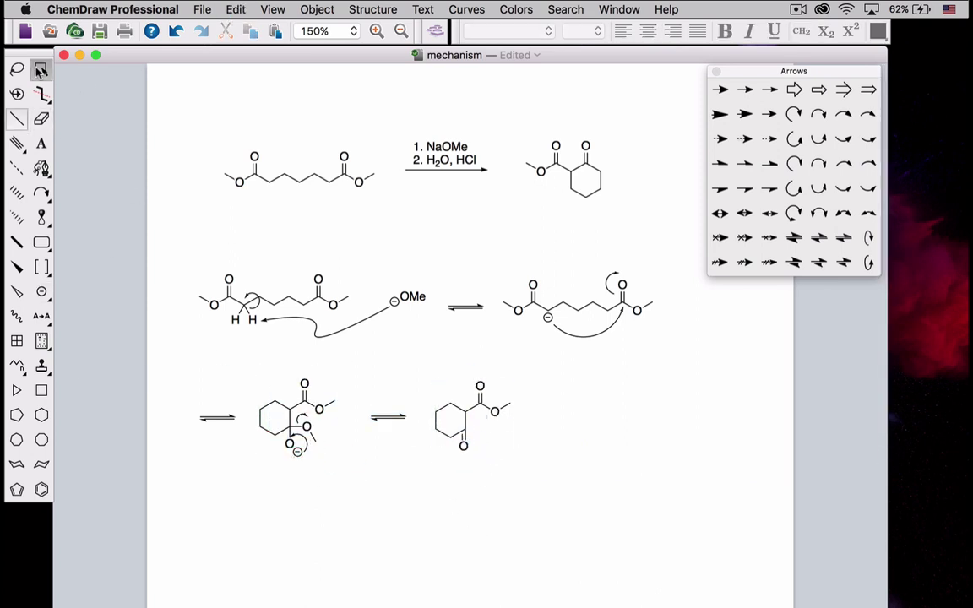
Clean up the cyclic keto ester and add an explicit hydrogen to its alpha carbon.
{"action": "key", "text": "space"}
{"action": "key", "text": "super+shift+k"}
{"action": "left_click", "coordinate": [16, 119]}
{"action": "left_click_drag", "start_coordinate": [465, 412], "coordinate": [465, 395]}
{"action": "key", "text": "h"}
Add an OMe label beside the cyclic keto ester and give it a negative charge.
{"action": "left_click", "coordinate": [38, 144]}
{"action": "left_click", "coordinate": [561, 421]}
{"action": "type", "text": "OMe"}
{"action": "left_click", "coordinate": [41, 291]}
{"action": "left_click", "coordinate": [551, 404]}
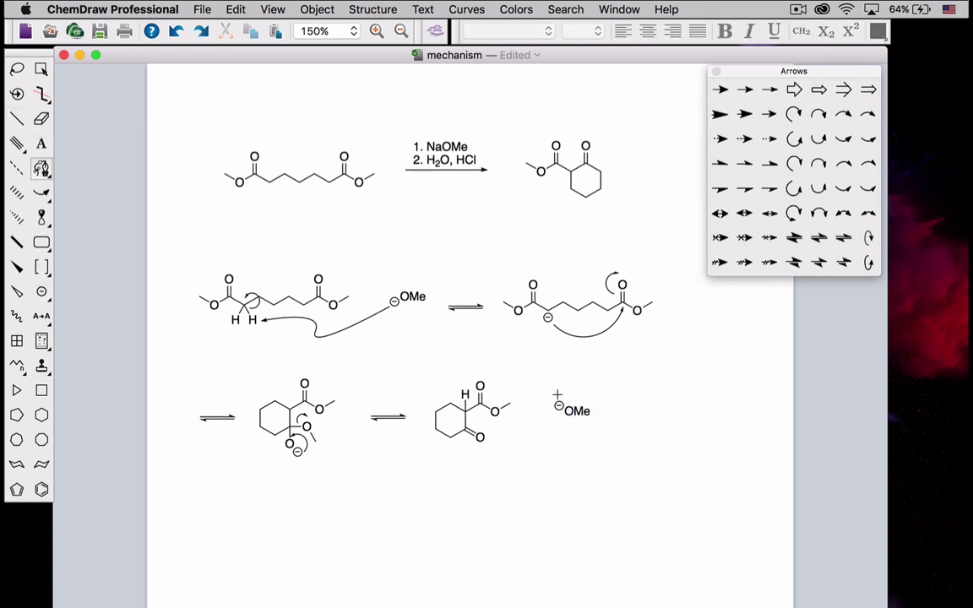
Draw a freeform curved arrow from the methoxide's charge over to the keto ester's explicit hydrogen.
{"action": "left_click", "coordinate": [555, 397]}
{"action": "left_click", "coordinate": [451, 365]}
{"action": "left_click", "coordinate": [459, 388]}
{"action": "left_click_drag", "start_coordinate": [452, 365], "coordinate": [461, 354]}
Draw a small curved arrow from the C–H bond to the keto ester's alpha carbon.
{"action": "left_click", "coordinate": [794, 138]}
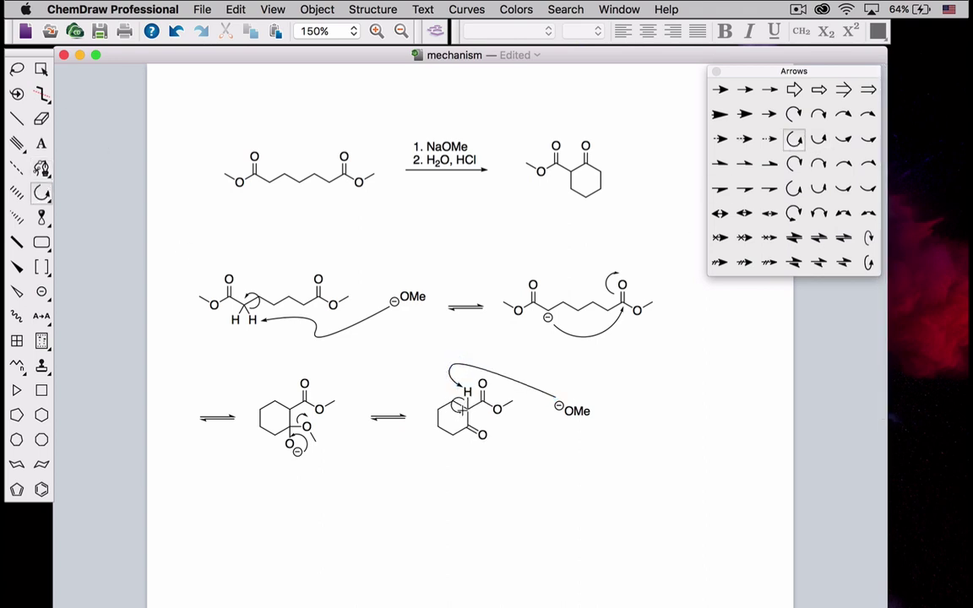
{"action": "key", "text": "super+z"}
{"action": "left_click", "coordinate": [818, 138]}
{"action": "left_click_drag", "start_coordinate": [466, 400], "coordinate": [463, 411]}
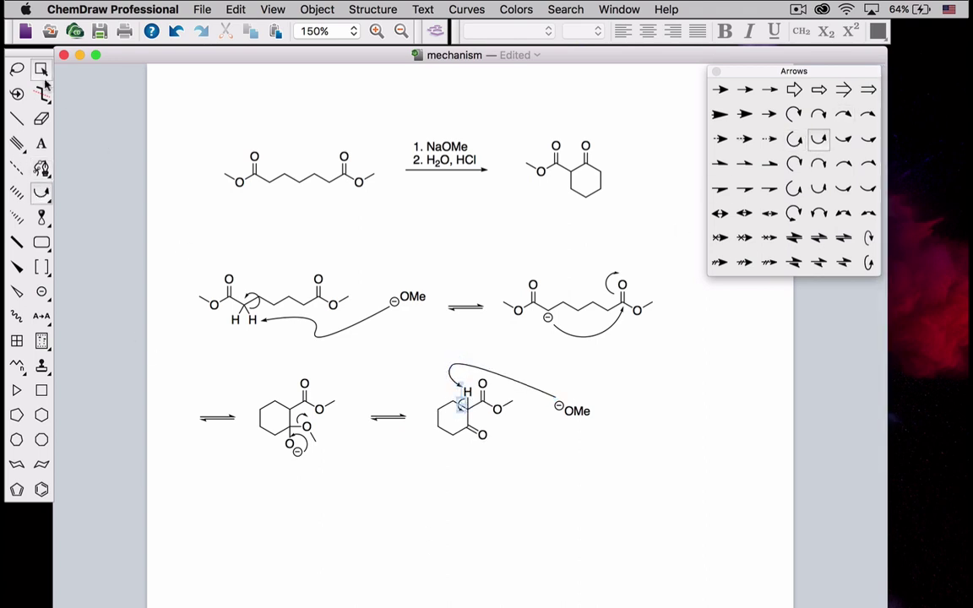
Place a copy of the equilibrium arrow after the methoxide and a copy of the keto ester in a new row below.
{"action": "left_click", "coordinate": [41, 69]}
{"action": "left_click_drag", "start_coordinate": [394, 416], "coordinate": [642, 412]}
{"action": "mouse_move", "coordinate": [421, 377]}
{"action": "left_mouse_down"}
{"action": "mouse_move", "coordinate": [476, 443]}
{"action": "mouse_move", "coordinate": [521, 463]}
{"action": "left_mouse_up"}
{"action": "left_click_drag", "start_coordinate": [504, 425], "coordinate": [267, 539]}
Erase the hydrogen and small curved arrow from the new keto ester copy and put a negative charge on its alpha carbon.
{"action": "key", "text": "e"}
{"action": "left_click", "coordinate": [231, 507]}
{"action": "left_click", "coordinate": [227, 519]}
{"action": "left_click", "coordinate": [41, 292]}
{"action": "left_click", "coordinate": [238, 526]}
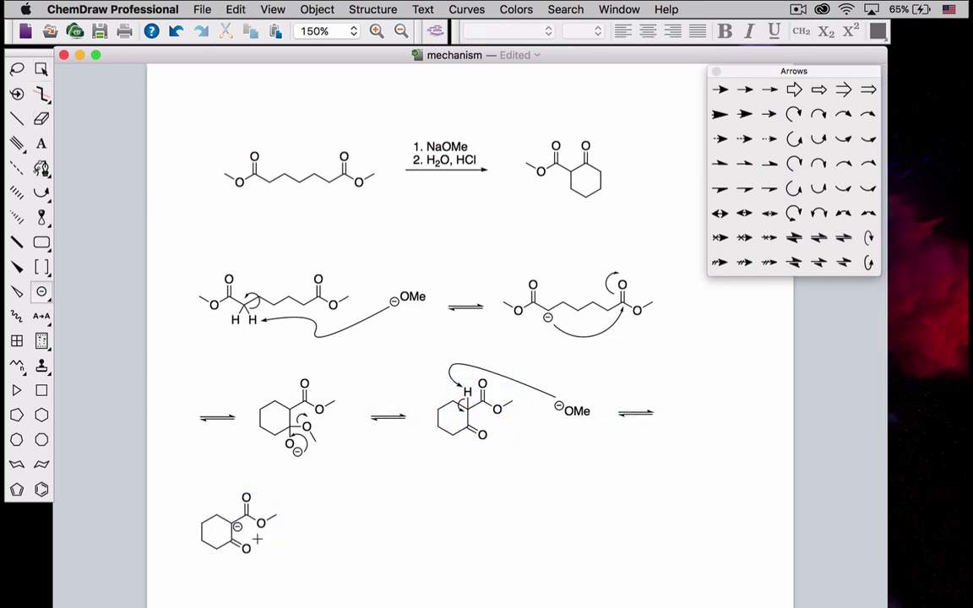
Replace HCl with H2SO4 in the reagent text and recentre the text above the reaction arrow.
{"action": "left_click", "coordinate": [42, 145]}
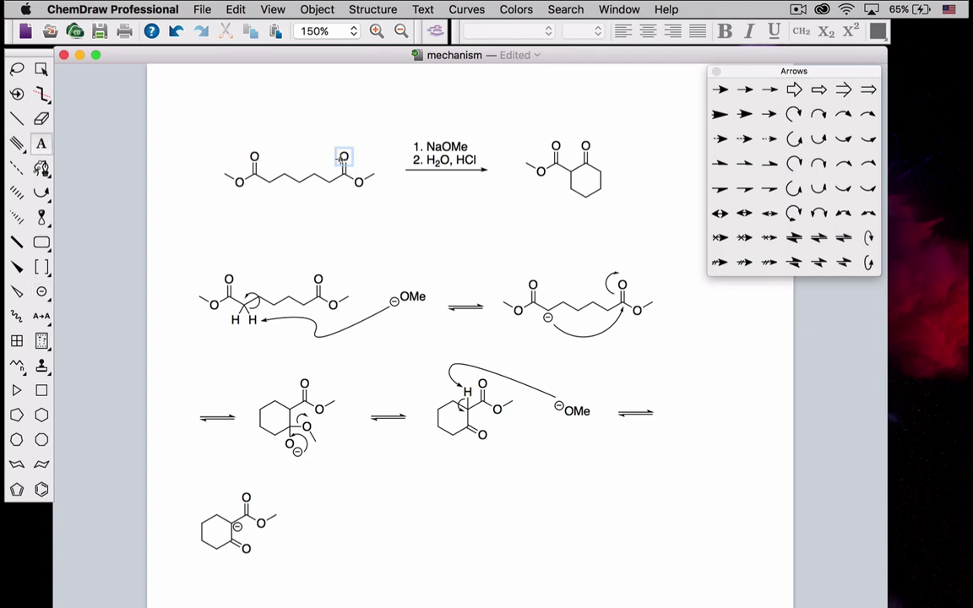
{"action": "left_click", "coordinate": [448, 161]}
{"action": "left_click", "coordinate": [446, 161]}
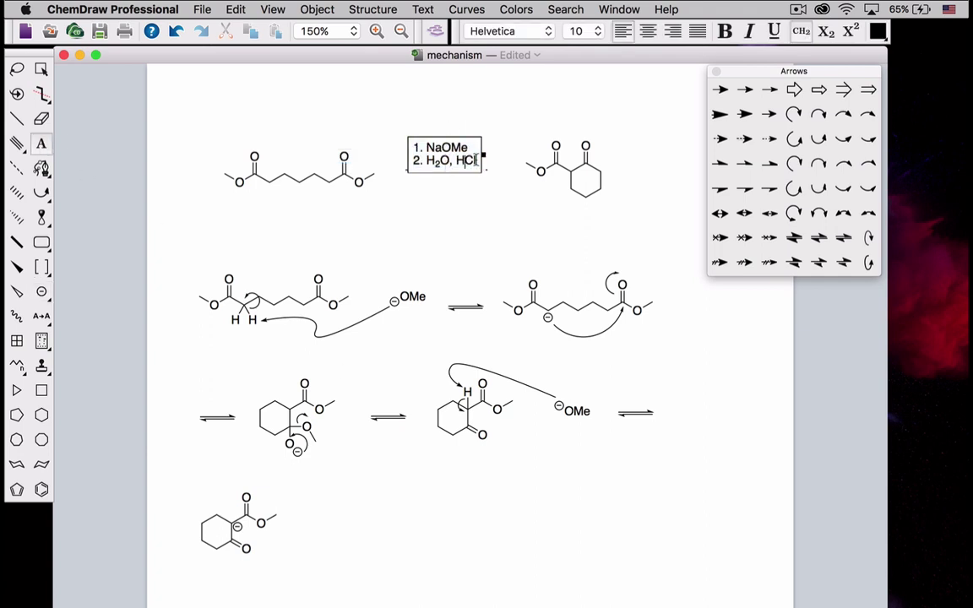
{"action": "key", "text": "BackSpace"}
{"action": "key", "text": "BackSpace"}
{"action": "type", "text": "2SO4"}
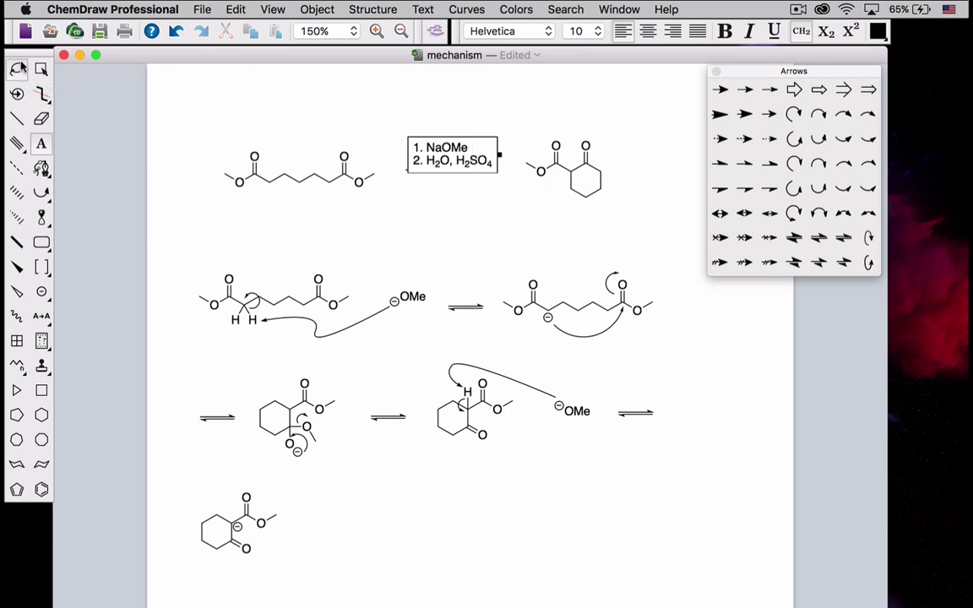
{"action": "left_click", "coordinate": [41, 70]}
{"action": "left_click_drag", "start_coordinate": [431, 151], "coordinate": [432, 151]}
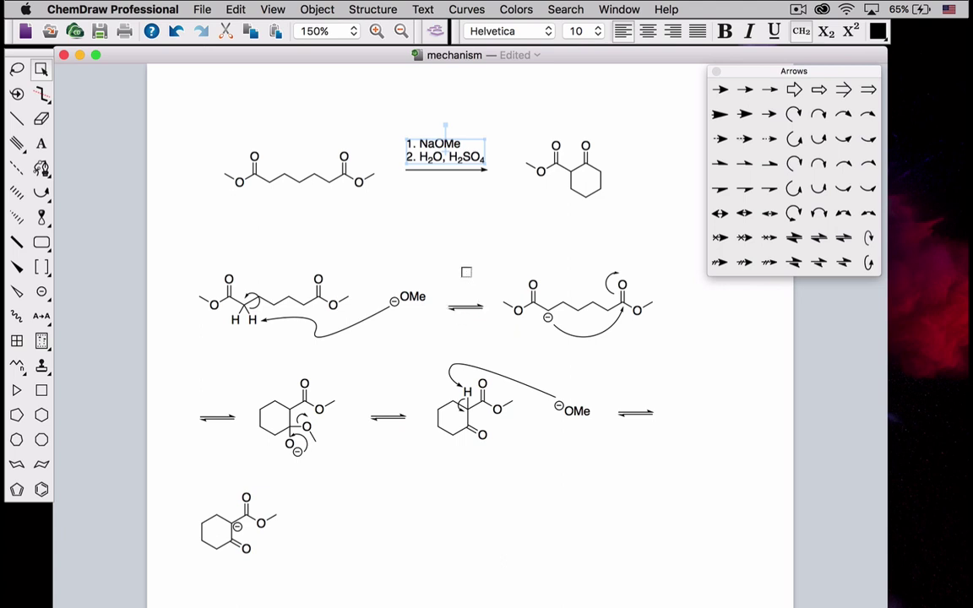
Copy H2SO4 from the reagent text and paste it as a separate label beside the enolate in the bottom row.
{"action": "left_click", "coordinate": [41, 144]}
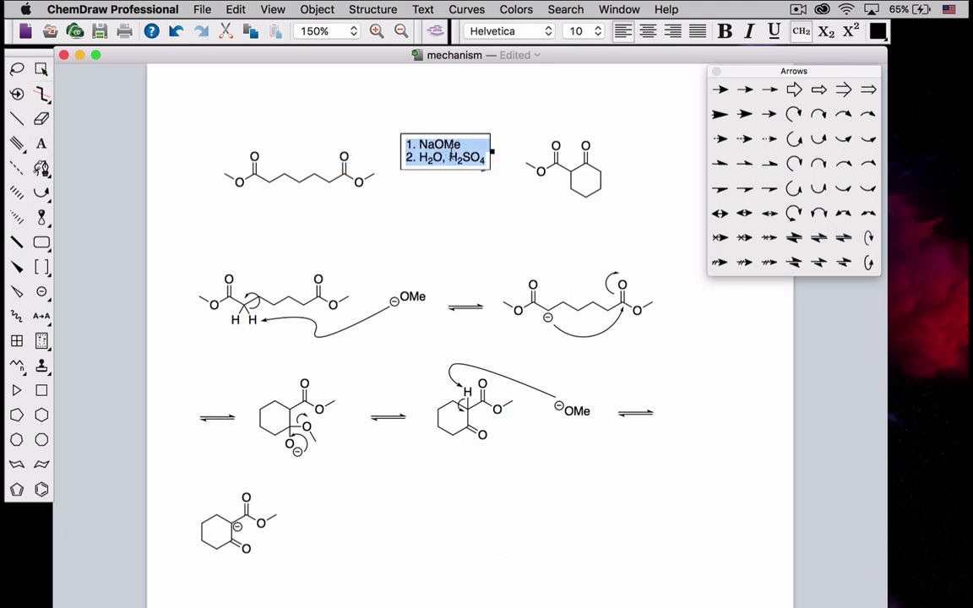
{"action": "left_click_drag", "start_coordinate": [452, 158], "coordinate": [495, 154]}
{"action": "key", "text": "super+c"}
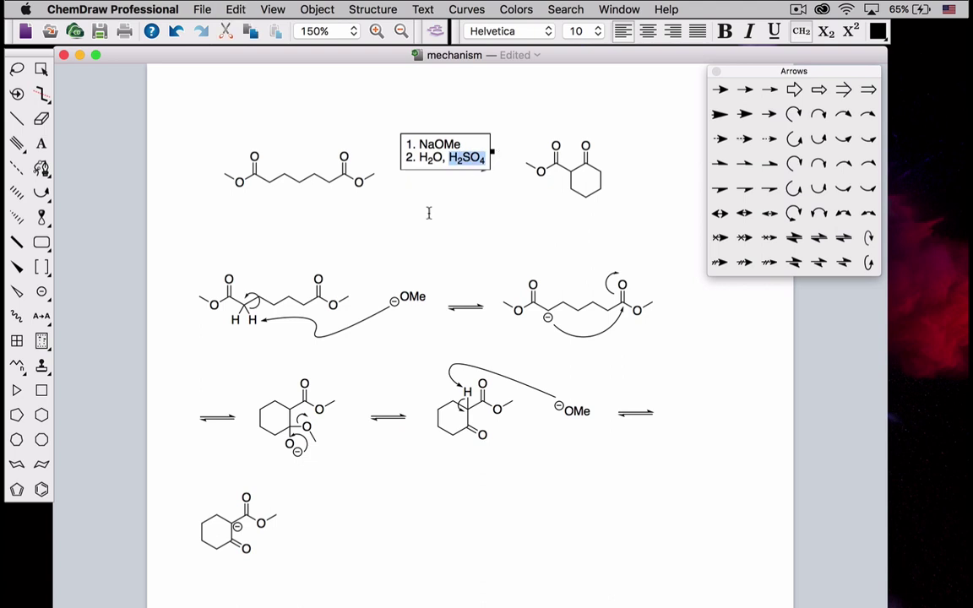
{"action": "left_click", "coordinate": [326, 525]}
{"action": "key", "text": "super+v"}
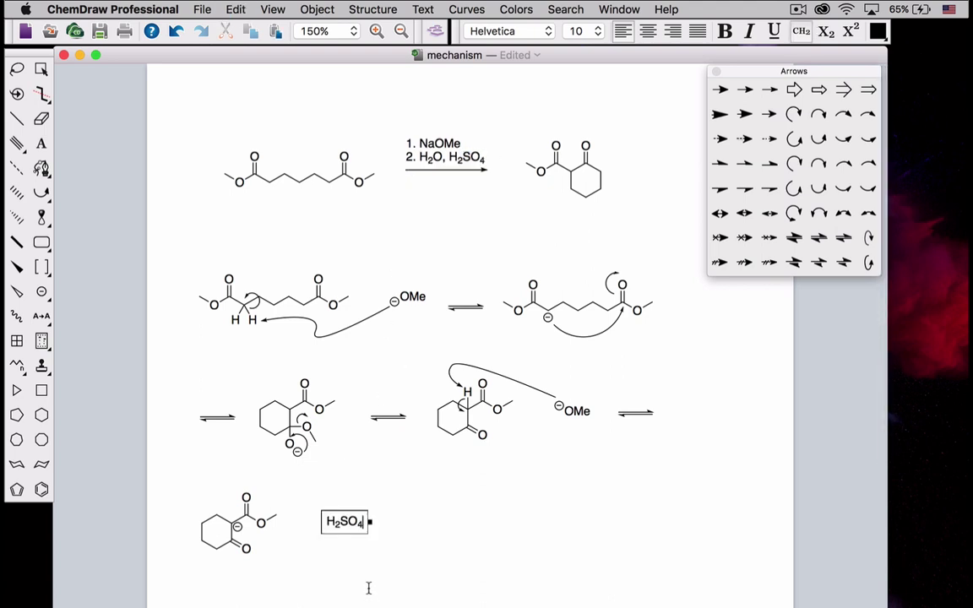
{"action": "key", "text": "super+a"}
{"action": "key", "text": "Escape"}
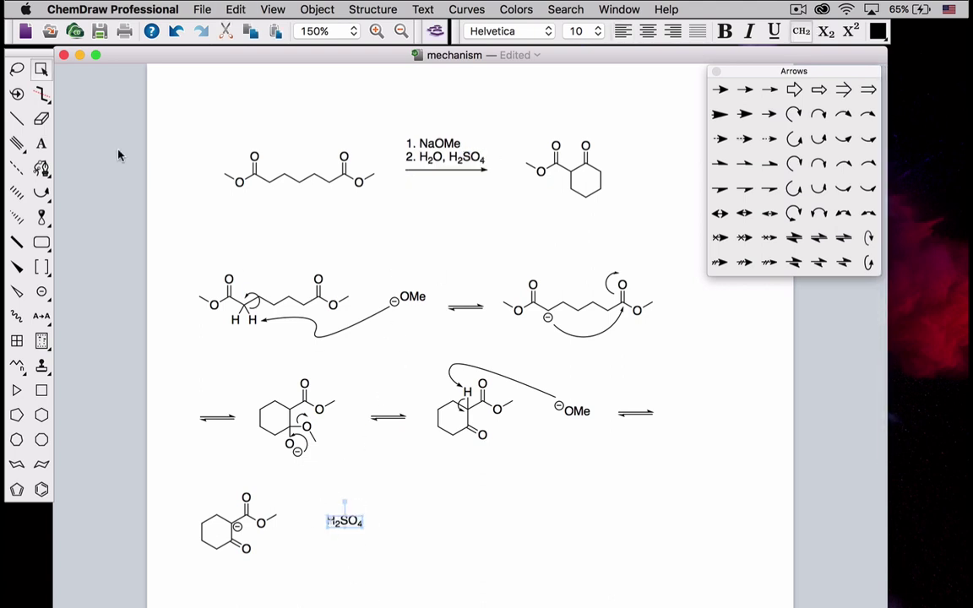
Expand the H2SO4 label into its full structure and move it slightly away from the enolate.
{"action": "left_click", "coordinate": [43, 73]}
{"action": "left_click", "coordinate": [373, 9]}
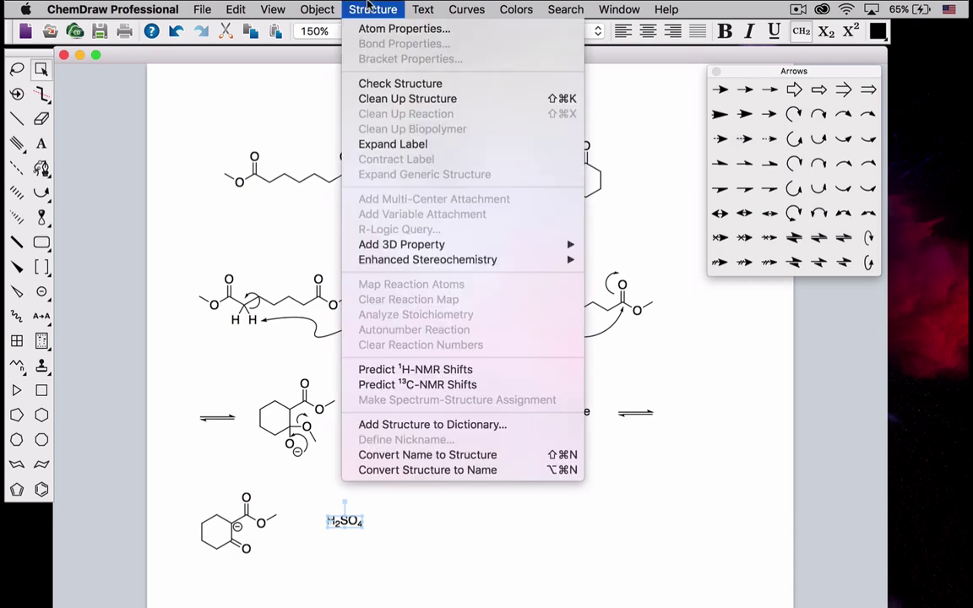
{"action": "left_click", "coordinate": [393, 144]}
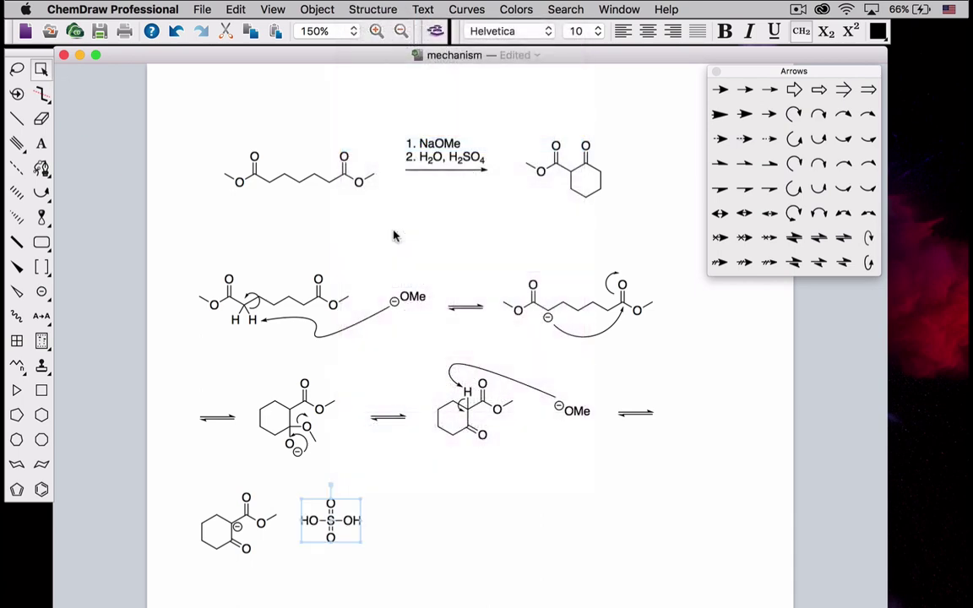
{"action": "left_click_drag", "start_coordinate": [354, 511], "coordinate": [381, 514]}
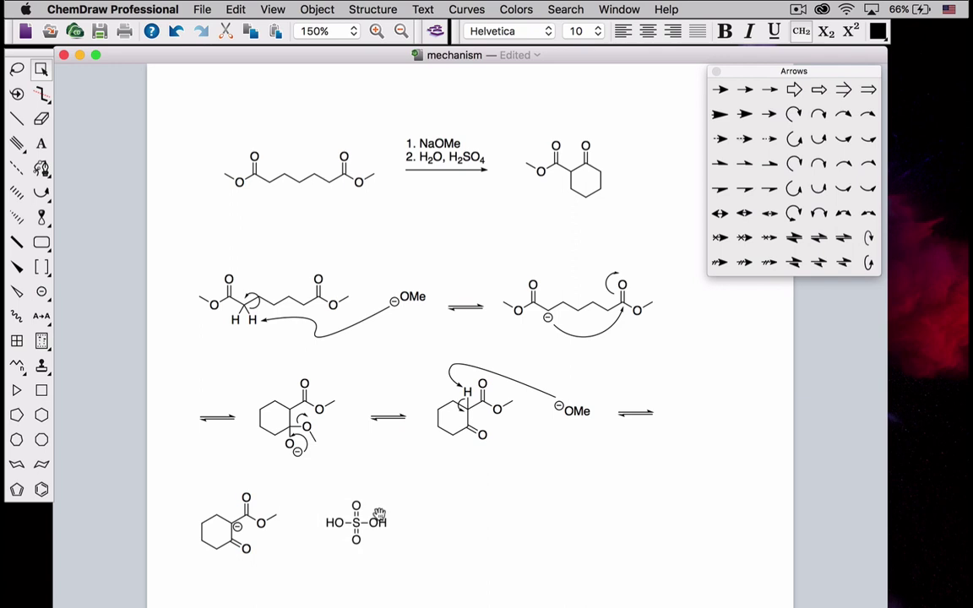
Draw an explicit hydrogen bonded to the sulfuric acid oxygen nearest the enolate.
{"action": "left_click", "coordinate": [16, 119]}
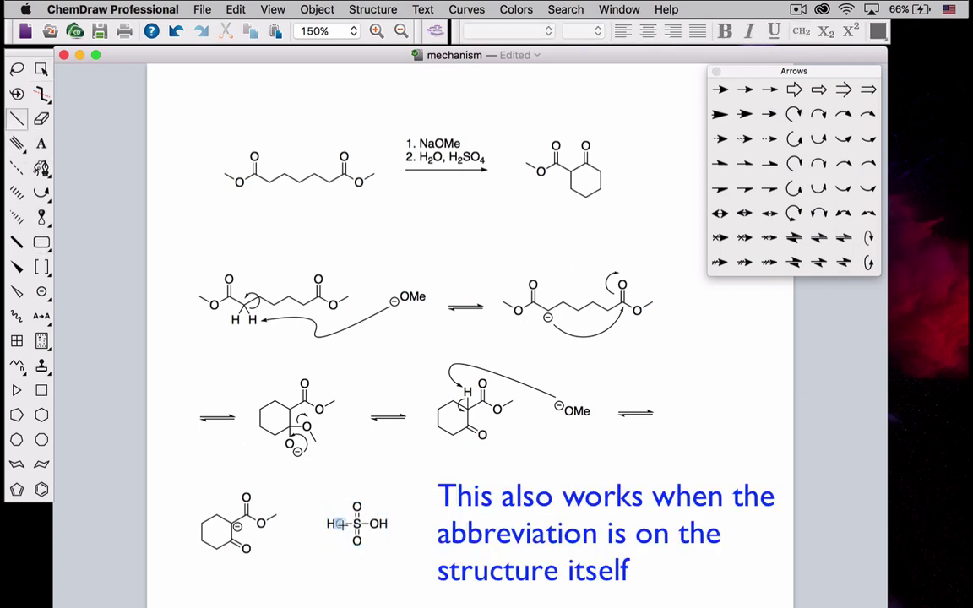
{"action": "left_click", "coordinate": [335, 543]}
{"action": "double_click", "coordinate": [331, 539]}
{"action": "type", "text": "H"}
{"action": "left_click", "coordinate": [341, 560]}
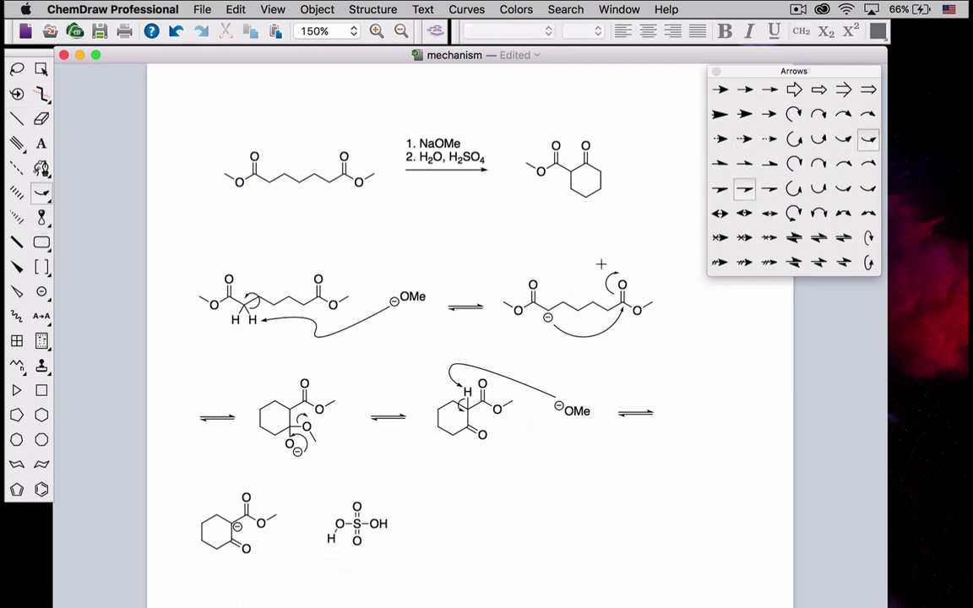
Draw a curved arrow from the enolate's negative charge to the acid's explicit hydrogen and shift the sulfuric acid up to the arrowhead.
{"action": "left_click_drag", "start_coordinate": [246, 532], "coordinate": [322, 541]}
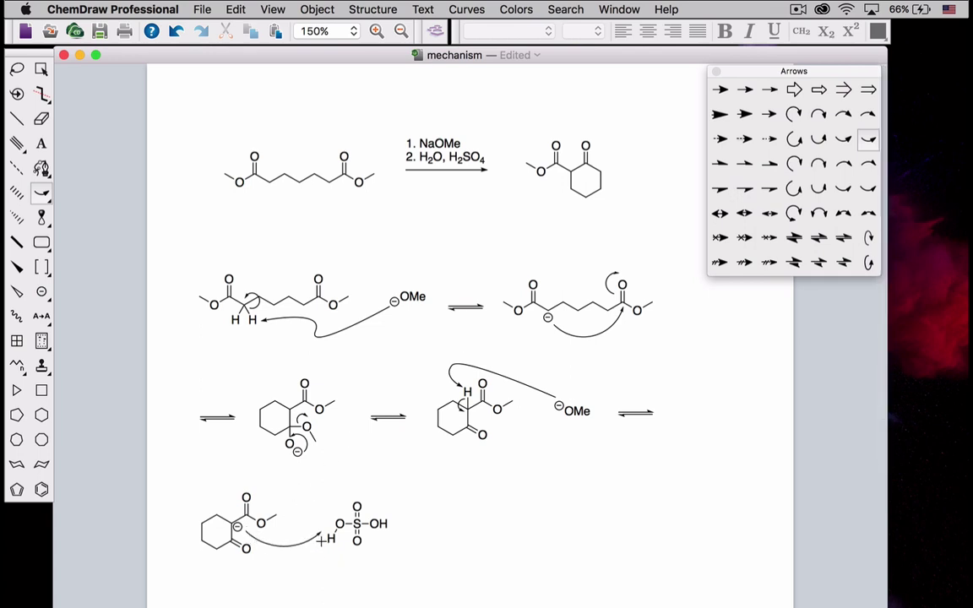
{"action": "left_click", "coordinate": [40, 68]}
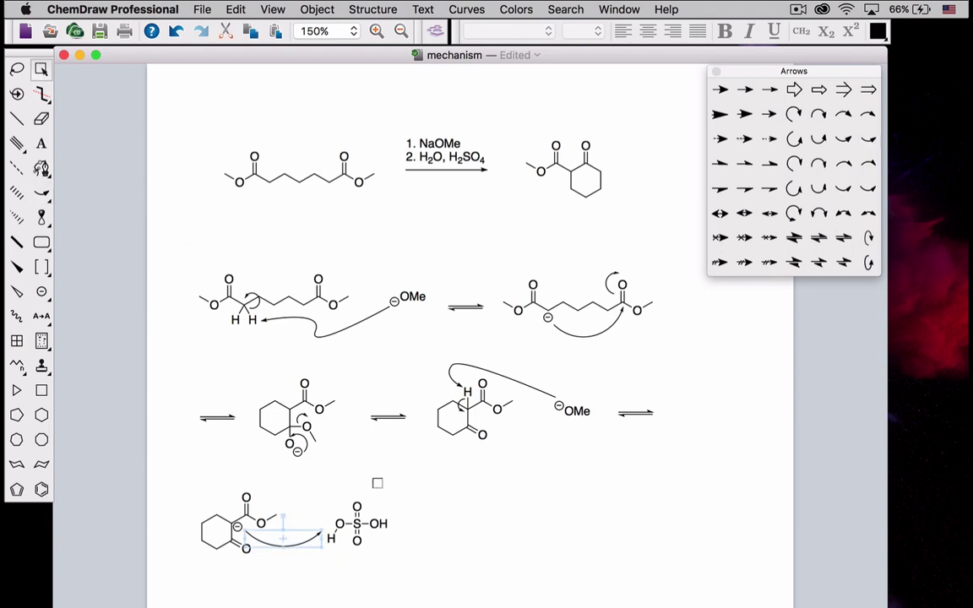
{"action": "left_click_drag", "start_coordinate": [324, 491], "coordinate": [416, 578]}
{"action": "left_click_drag", "start_coordinate": [370, 534], "coordinate": [365, 522]}
Draw a small curved arrow from the sulfuric acid's explicit O–H bond onto its oxygen.
{"action": "left_click_drag", "start_coordinate": [41, 193], "coordinate": [169, 161]}
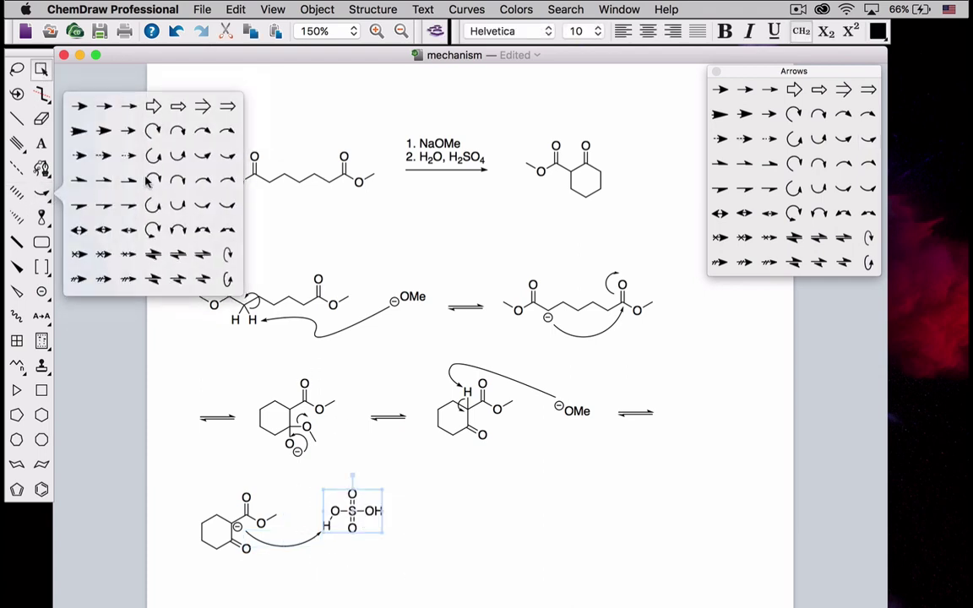
{"action": "left_click", "coordinate": [92, 340]}
{"action": "left_click", "coordinate": [818, 115]}
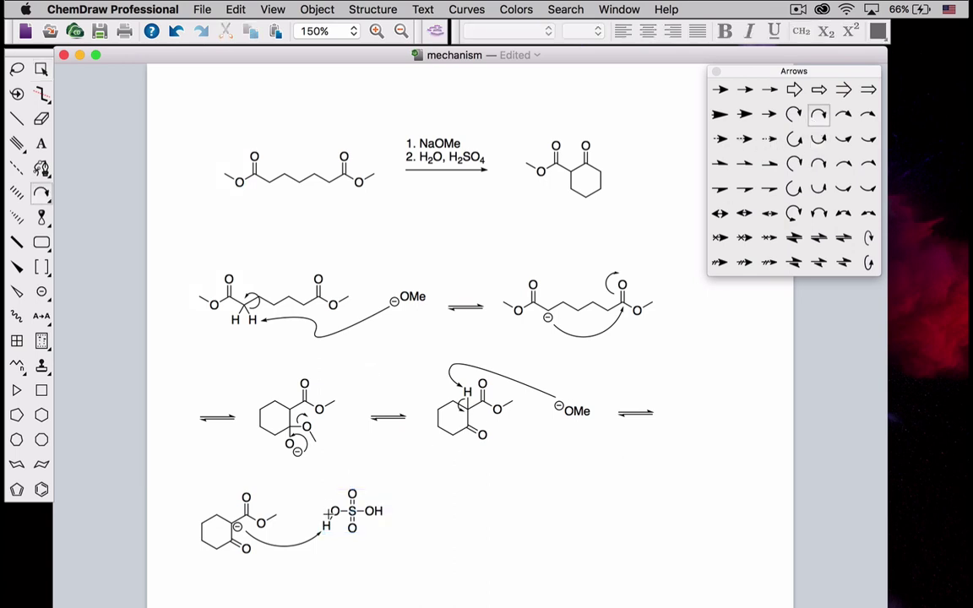
{"action": "left_click", "coordinate": [328, 514]}
{"action": "key", "text": "super+z"}
Copy the enolate in the bottom row and paste a duplicate of it.
{"action": "left_click", "coordinate": [41, 68]}
{"action": "left_click_drag", "start_coordinate": [180, 470], "coordinate": [527, 542]}
{"action": "key", "text": "super+c"}
{"action": "key", "text": "super+v"}
{"action": "left_click", "coordinate": [450, 481]}
Draw a straight, single-headed reaction arrow after the sulfuric acid in the bottom row.
{"action": "left_click", "coordinate": [43, 198]}
{"action": "left_click_drag", "start_coordinate": [44, 198], "coordinate": [110, 92]}
{"action": "left_click_drag", "start_coordinate": [402, 521], "coordinate": [450, 521]}
Position the duplicated enolate just beyond the reaction arrow and erase its negative charge to give the neutral keto ester.
{"action": "left_click", "coordinate": [41, 70]}
{"action": "left_click_drag", "start_coordinate": [457, 469], "coordinate": [550, 556]}
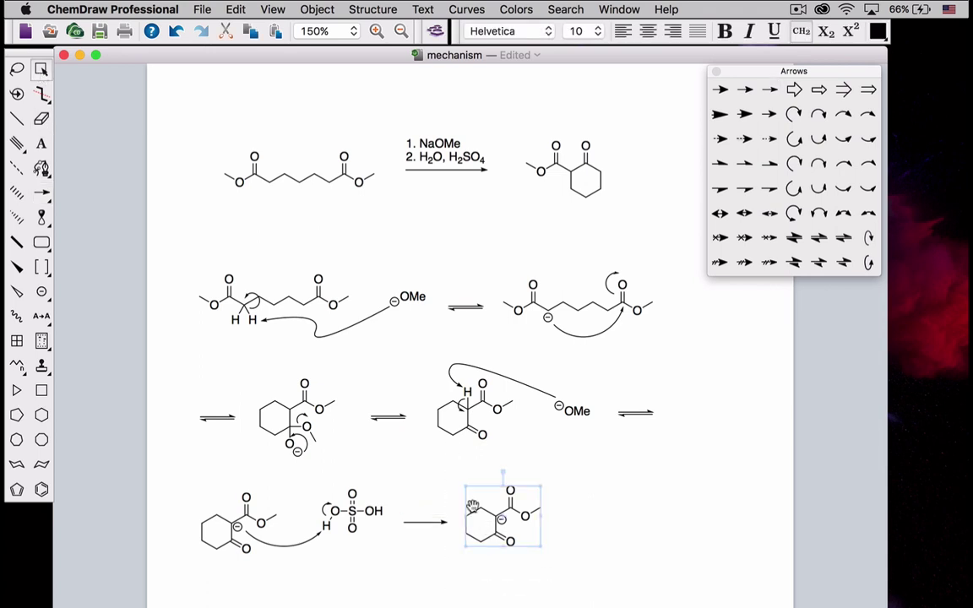
{"action": "left_click_drag", "start_coordinate": [473, 508], "coordinate": [481, 504]}
{"action": "left_click", "coordinate": [589, 564]}
{"action": "left_click", "coordinate": [41, 119]}
{"action": "left_click", "coordinate": [511, 516]}
Place a copy of the sulfuric acid without its explicit hydrogen beyond the keto ester and add a negative charge to its bare oxygen.
{"action": "left_click", "coordinate": [41, 70]}
{"action": "left_click_drag", "start_coordinate": [334, 482], "coordinate": [392, 553]}
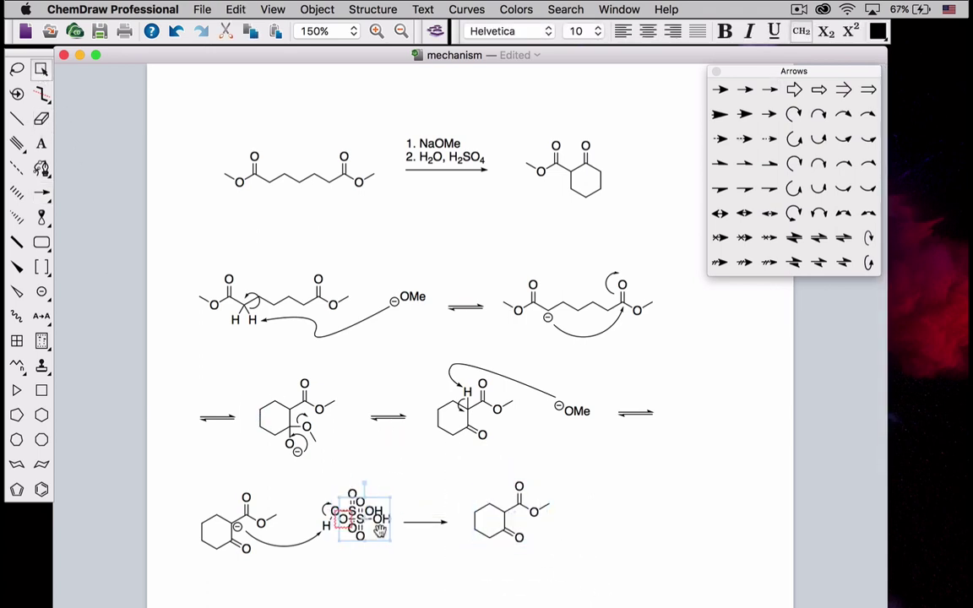
{"action": "left_click_drag", "start_coordinate": [353, 511], "coordinate": [629, 513]}
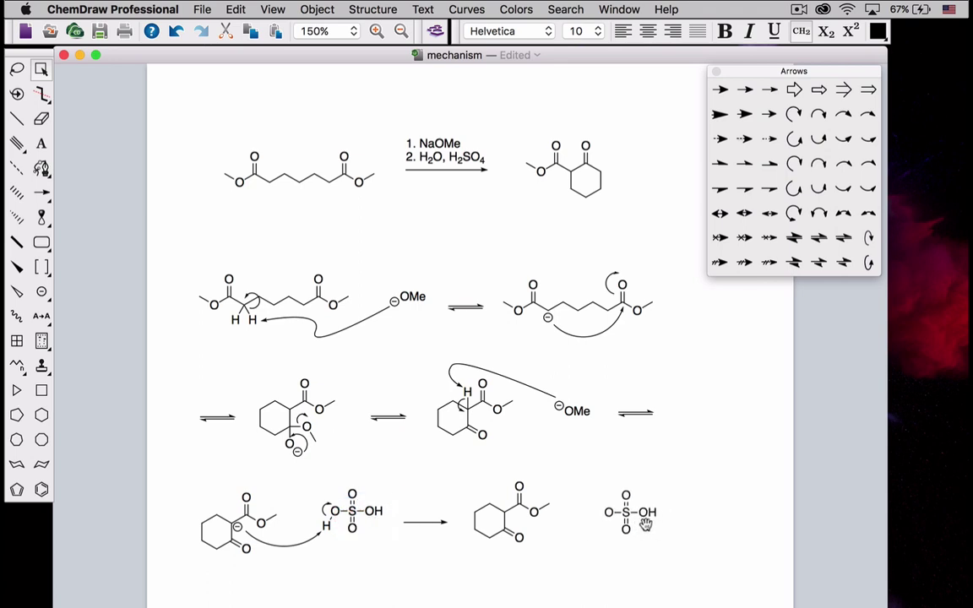
{"action": "left_click", "coordinate": [41, 291]}
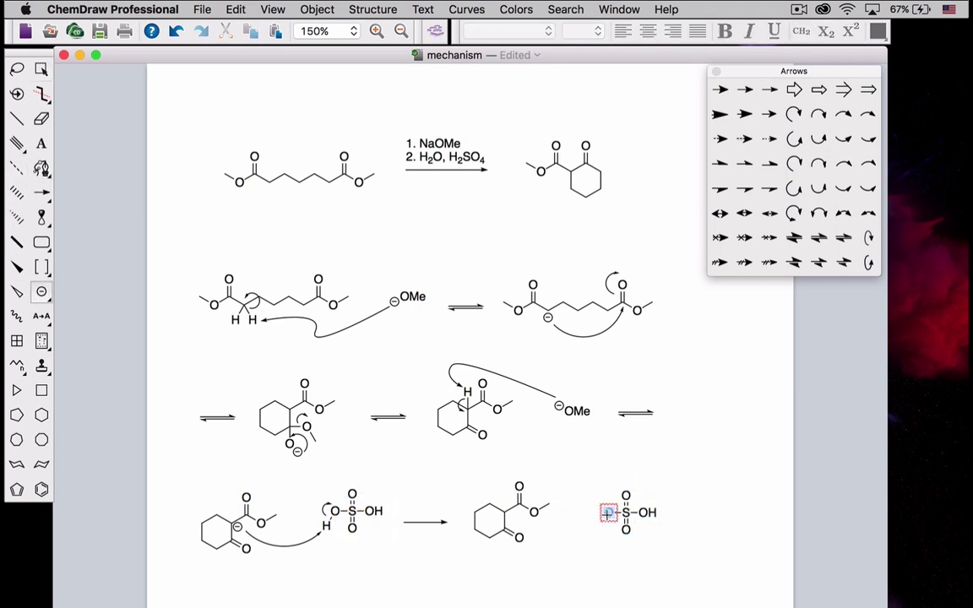
{"action": "left_click", "coordinate": [608, 513]}
Add a "+" text label between the keto ester product and the hydrogen sulfate ion.
{"action": "left_click", "coordinate": [41, 144]}
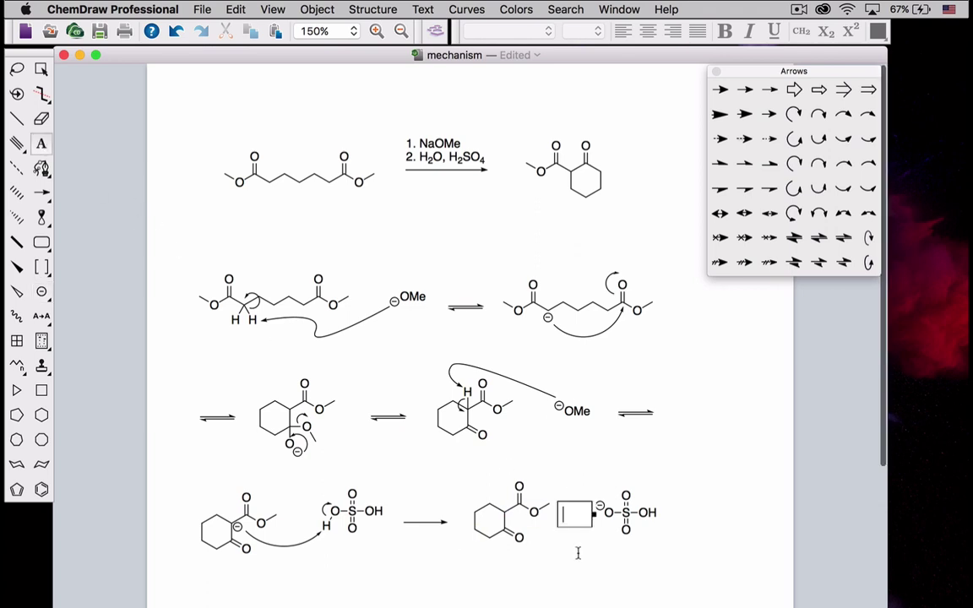
{"action": "left_click", "coordinate": [563, 515]}
{"action": "type", "text": "+"}
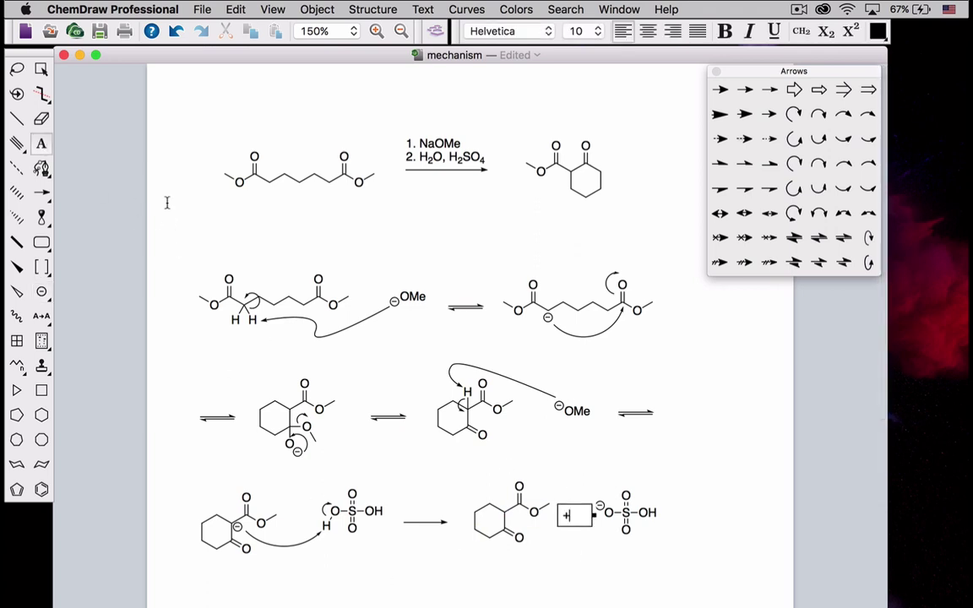
{"action": "left_click", "coordinate": [40, 69]}
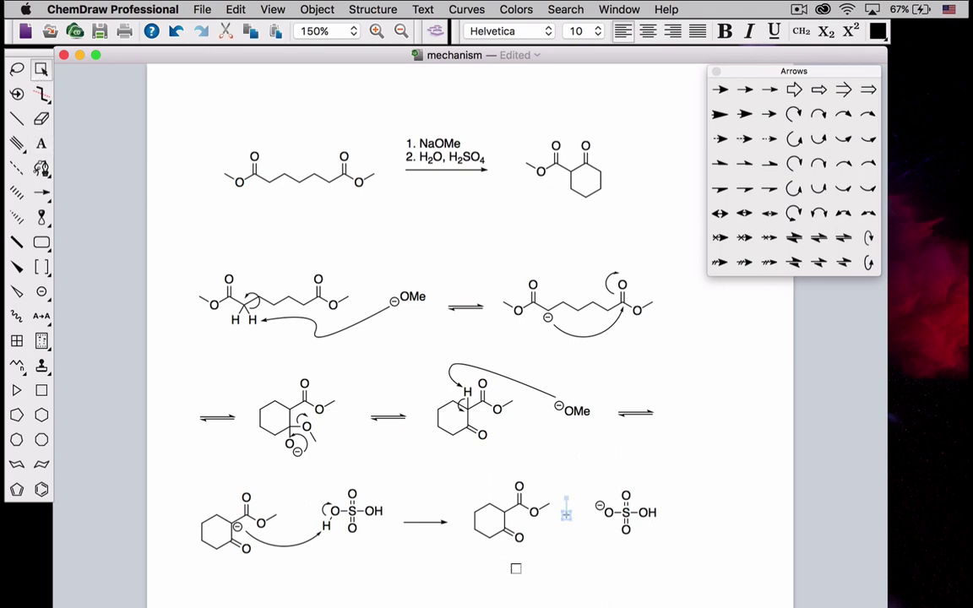
Align the plus sign and the bottom-row reaction arrow by their T/B centers.
{"action": "left_click", "coordinate": [556, 577]}
{"action": "left_click", "coordinate": [566, 520]}
{"action": "left_click", "coordinate": [564, 536]}
{"action": "left_click", "coordinate": [425, 522], "text": "shift"}
{"action": "left_click", "coordinate": [329, 9]}
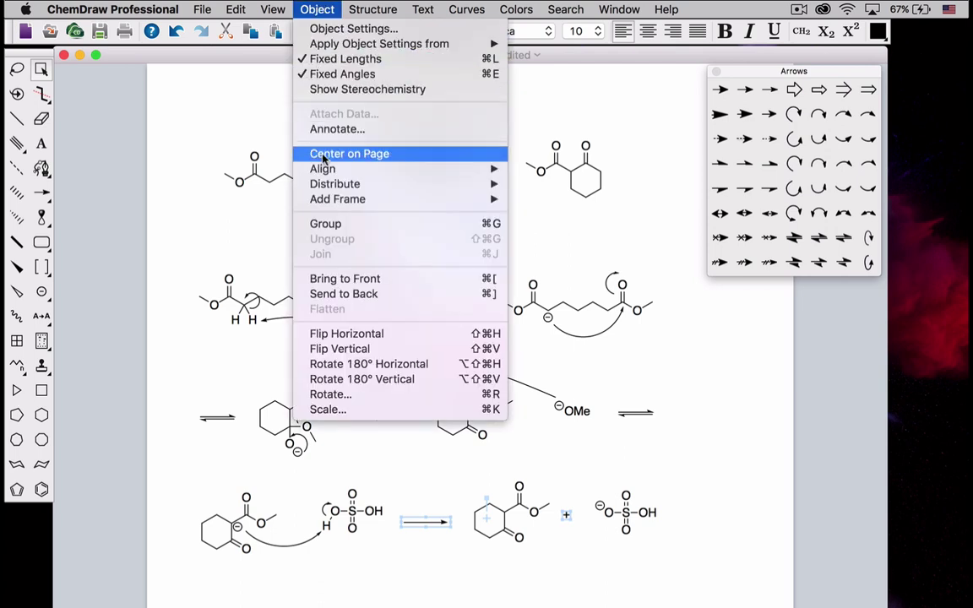
{"action": "mouse_move", "coordinate": [314, 168]}
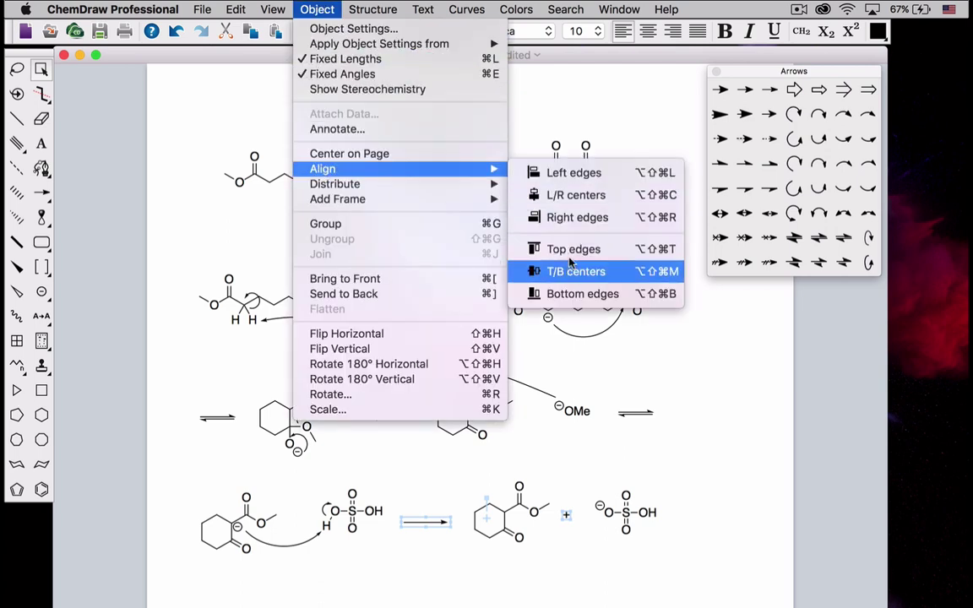
{"action": "left_click", "coordinate": [568, 272]}
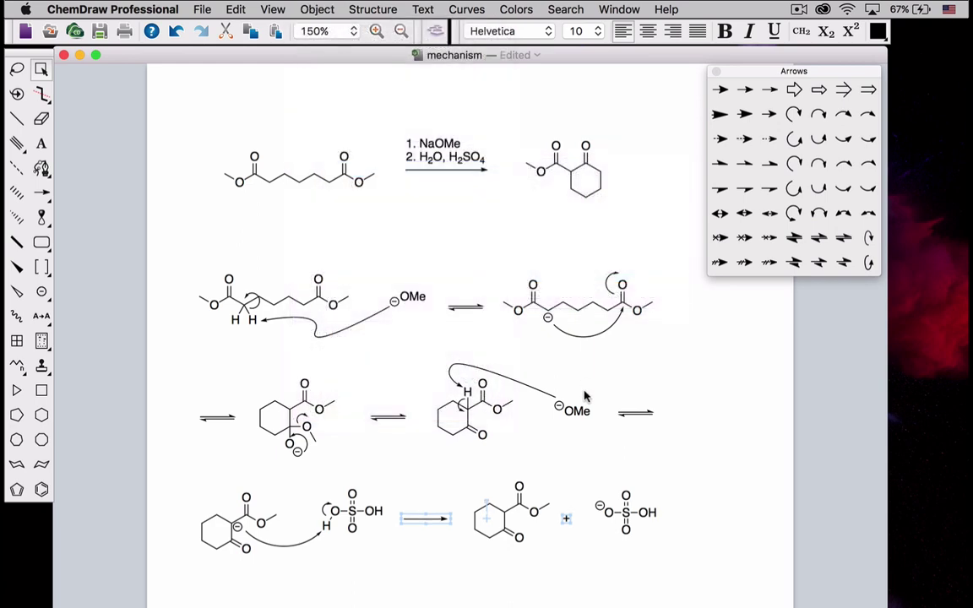
{"action": "left_click", "coordinate": [634, 414]}
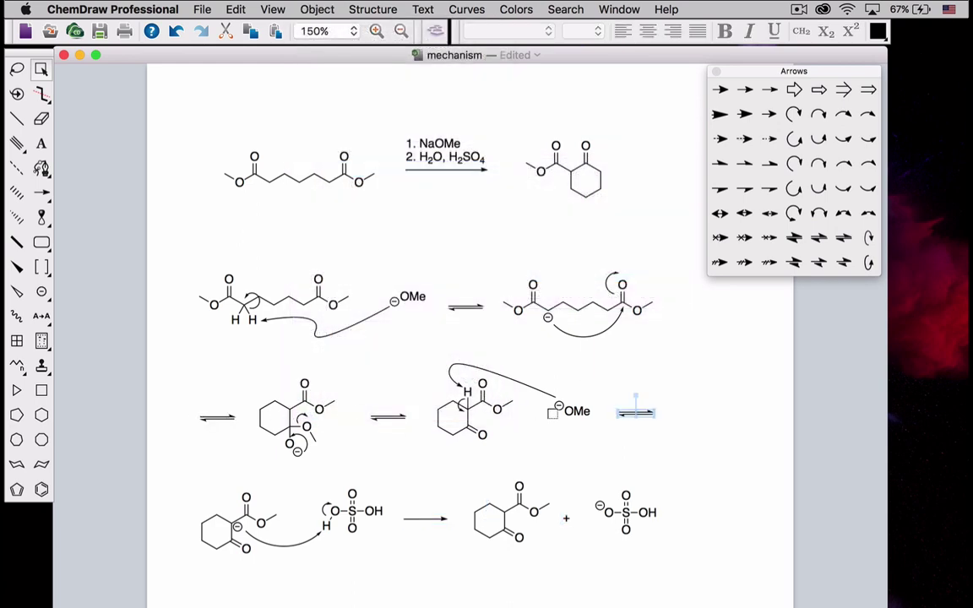
{"action": "scroll", "coordinate": [630, 526], "scroll_direction": "down", "scroll_amount": 1}
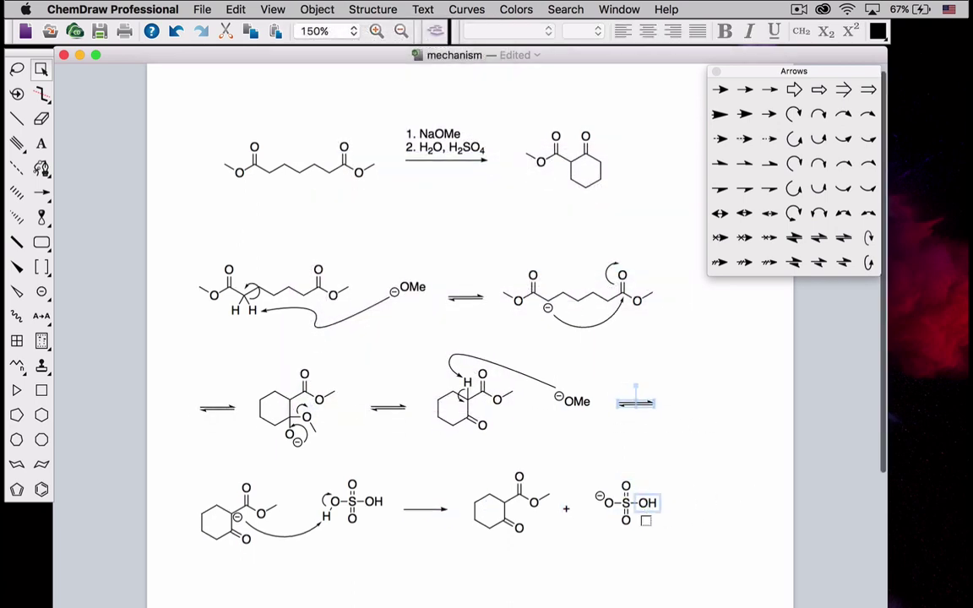
{"action": "left_click", "coordinate": [717, 506]}
{"action": "scroll", "coordinate": [722, 521], "scroll_direction": "down", "scroll_amount": 5}
{"action": "scroll", "coordinate": [722, 521], "scroll_direction": "up", "scroll_amount": 5}
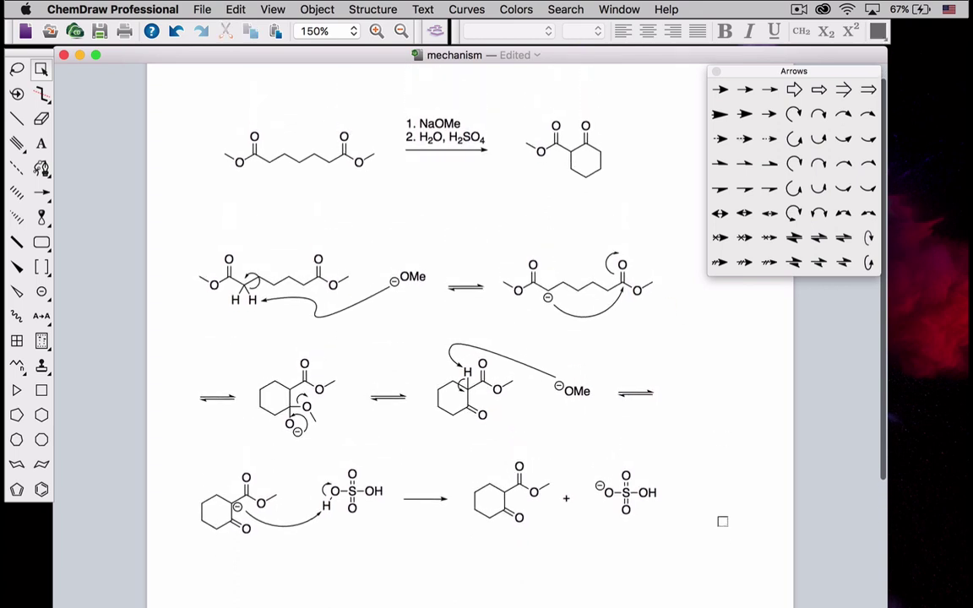